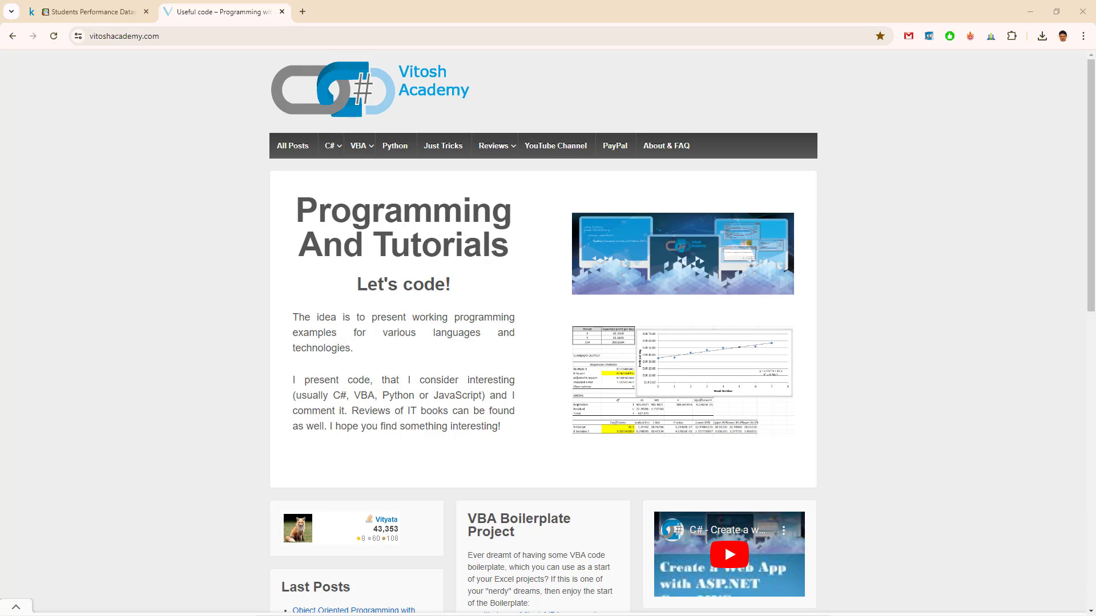
Download the Students Performance Dataset zip (68 kB) from its Kaggle page.
left_click(81, 13)
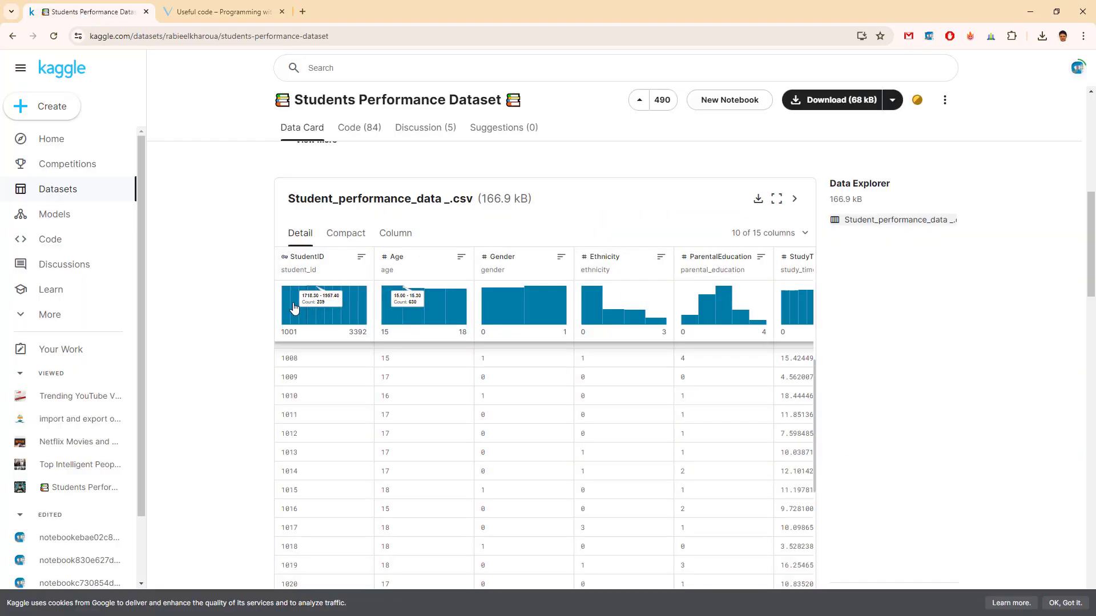
scroll(211, 366, "up", 5)
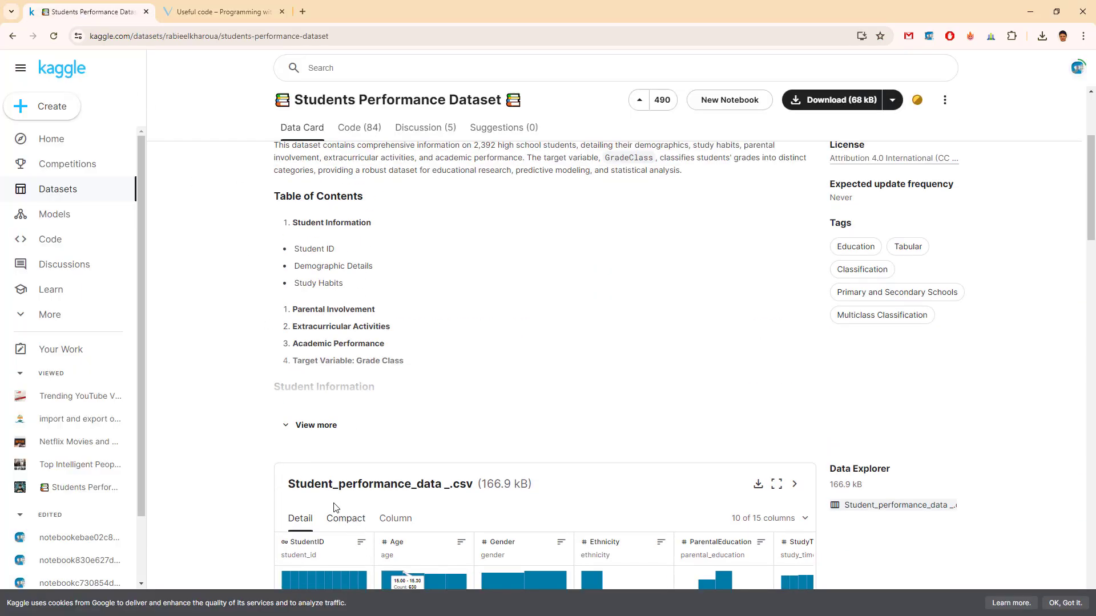
scroll(305, 501, "down", 1)
left_click_drag(290, 423, 478, 427)
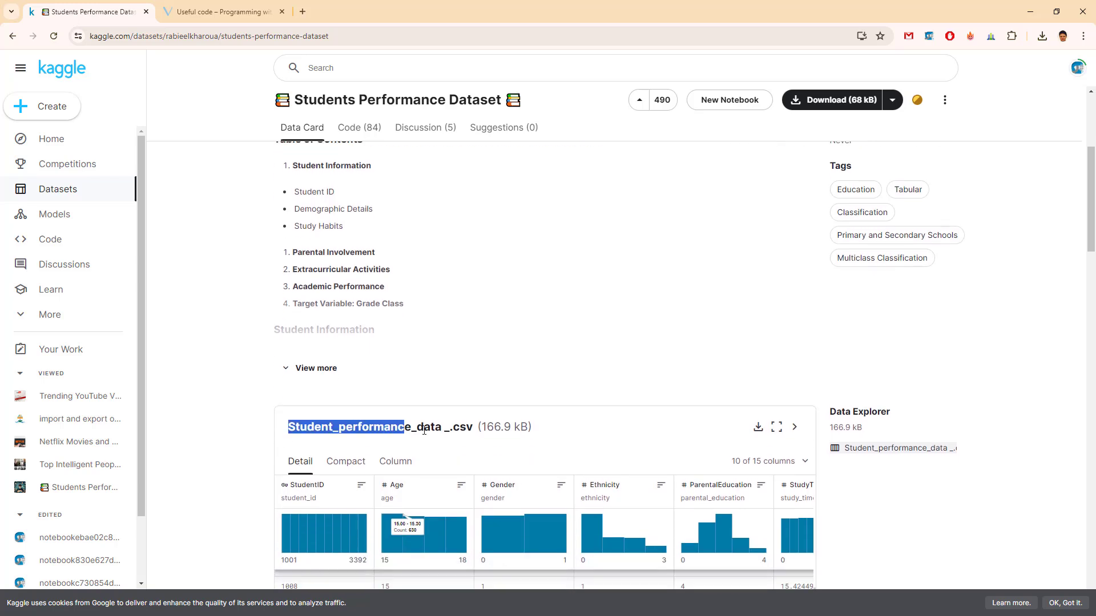
left_click(319, 368)
scroll(474, 336, "down", 2)
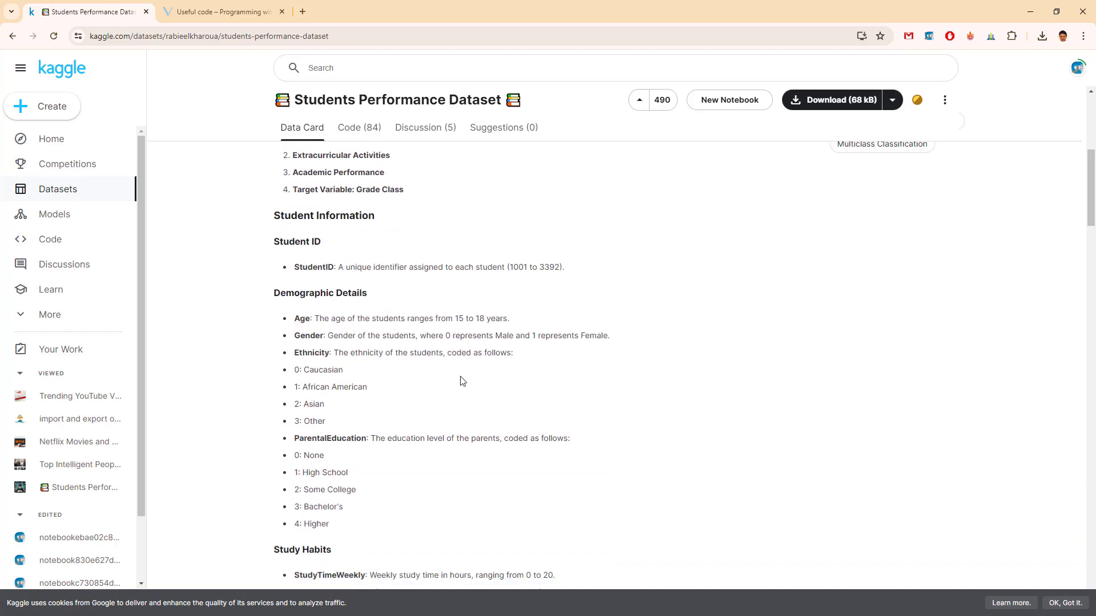
scroll(463, 383, "up", 4)
scroll(907, 168, "down", 7)
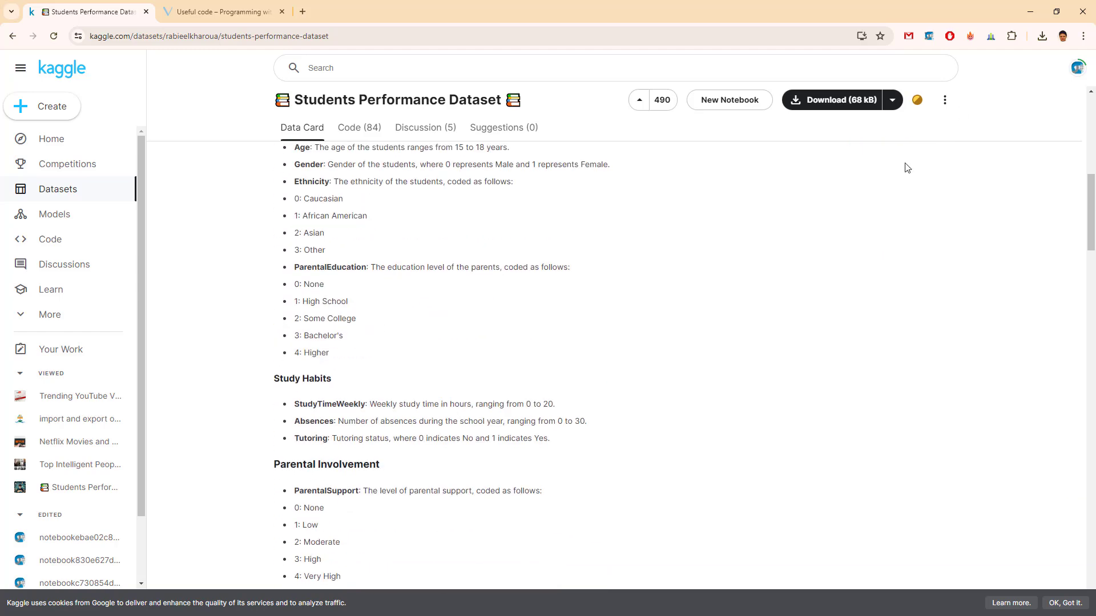
left_click(849, 106)
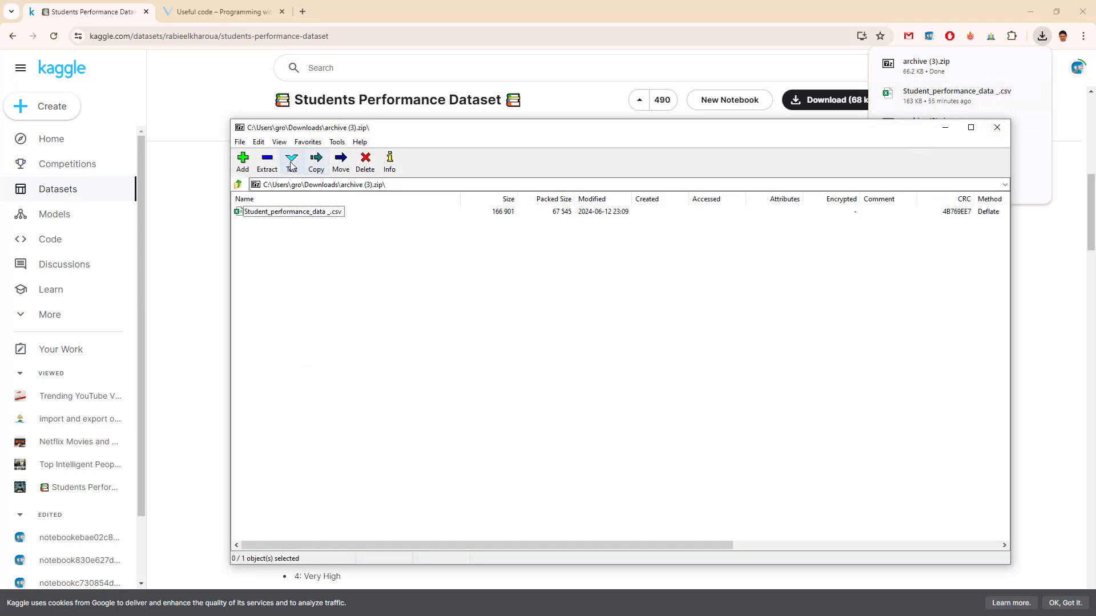
Extract the CSV to Downloads, keep the existing copy, and close 7-Zip.
left_click(267, 162)
left_click(597, 375)
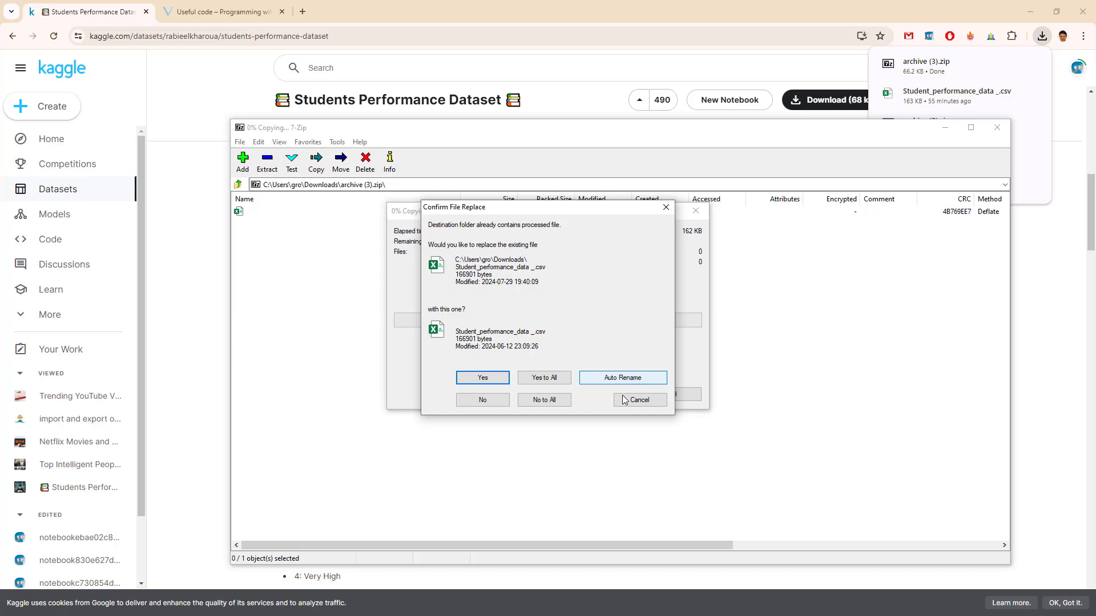
left_click(637, 401)
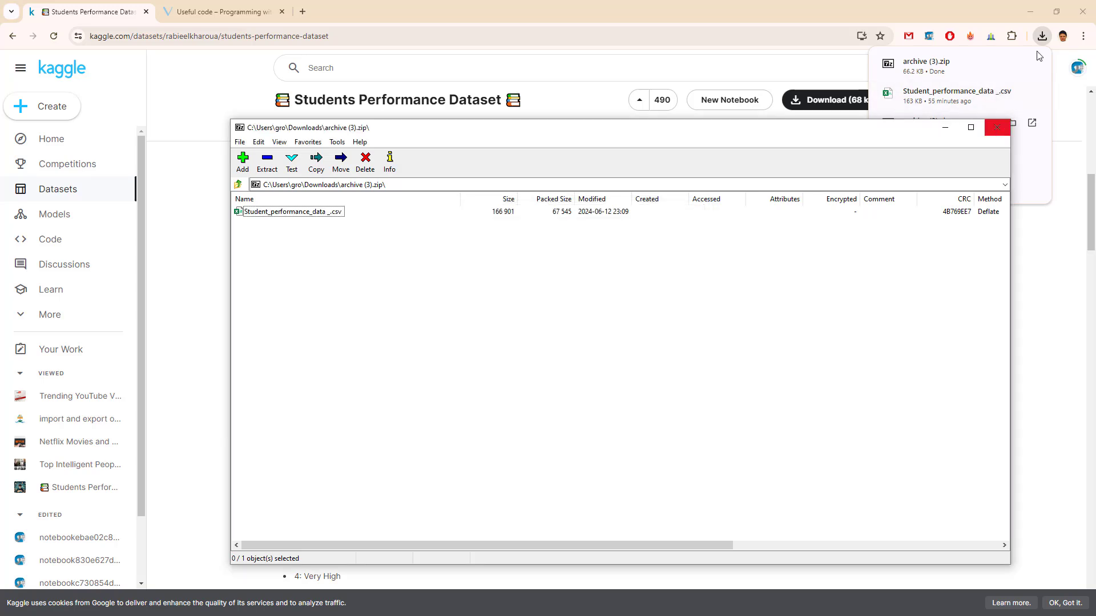
left_click(997, 130)
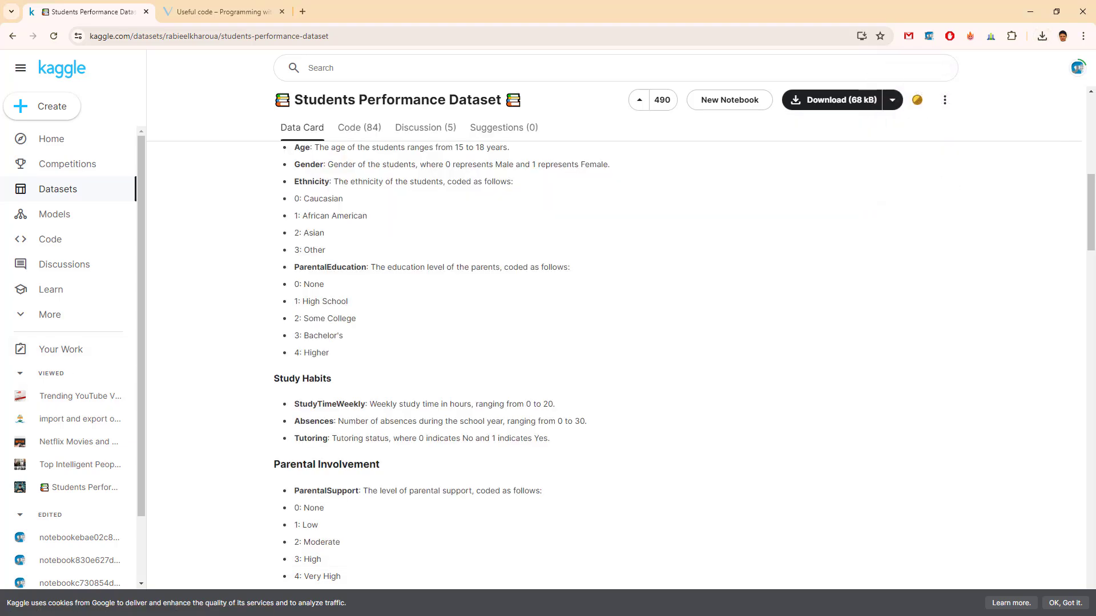
Auto-fit the widths of data columns A through R in the student workbook.
key("alt+Tab")
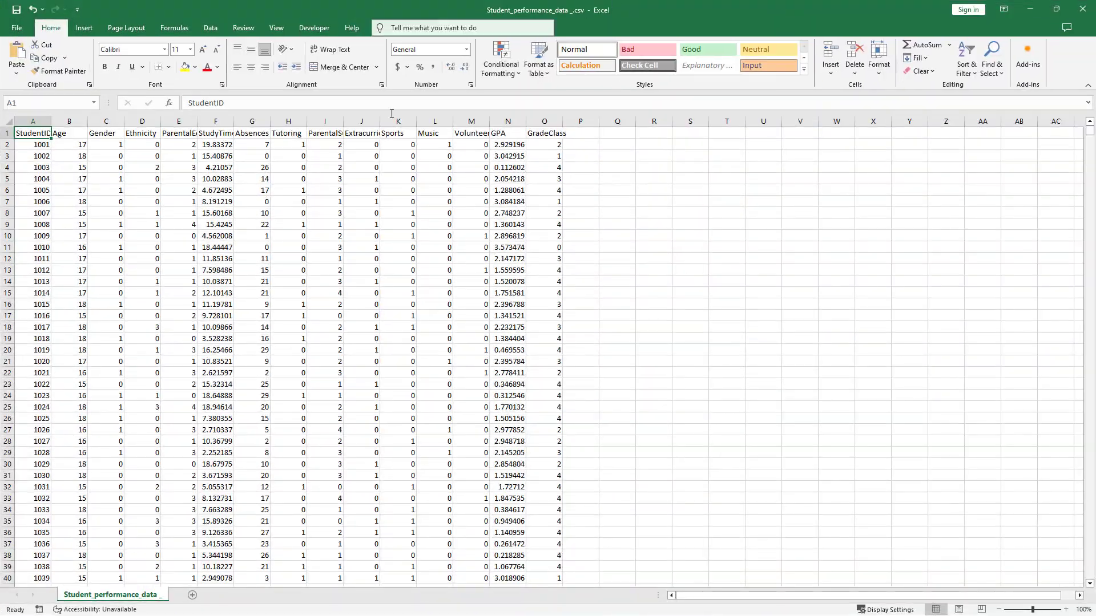
left_click(288, 190)
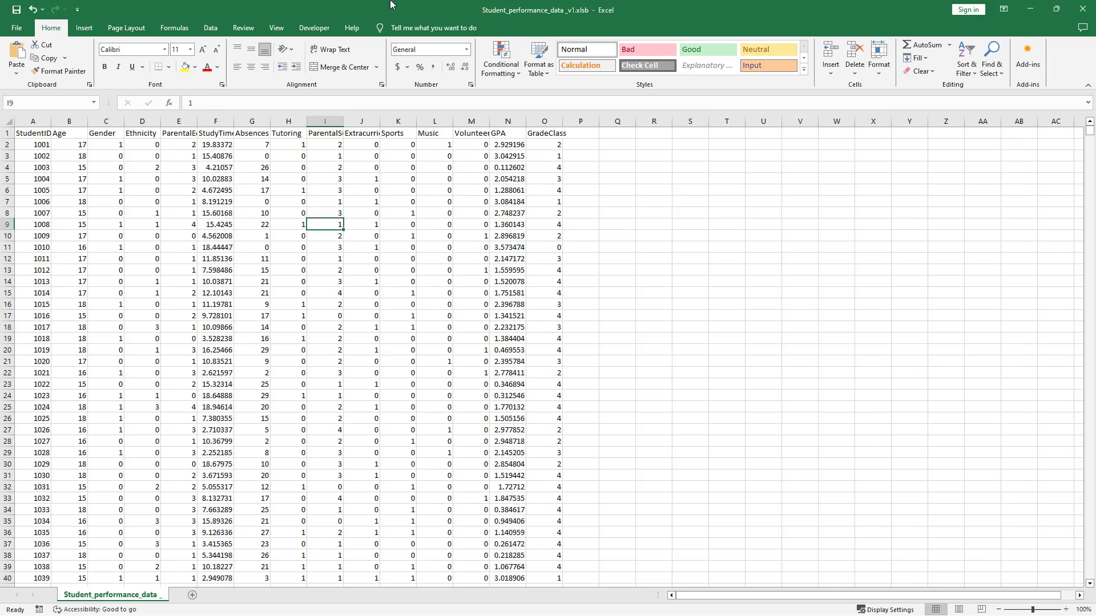
left_click(225, 373)
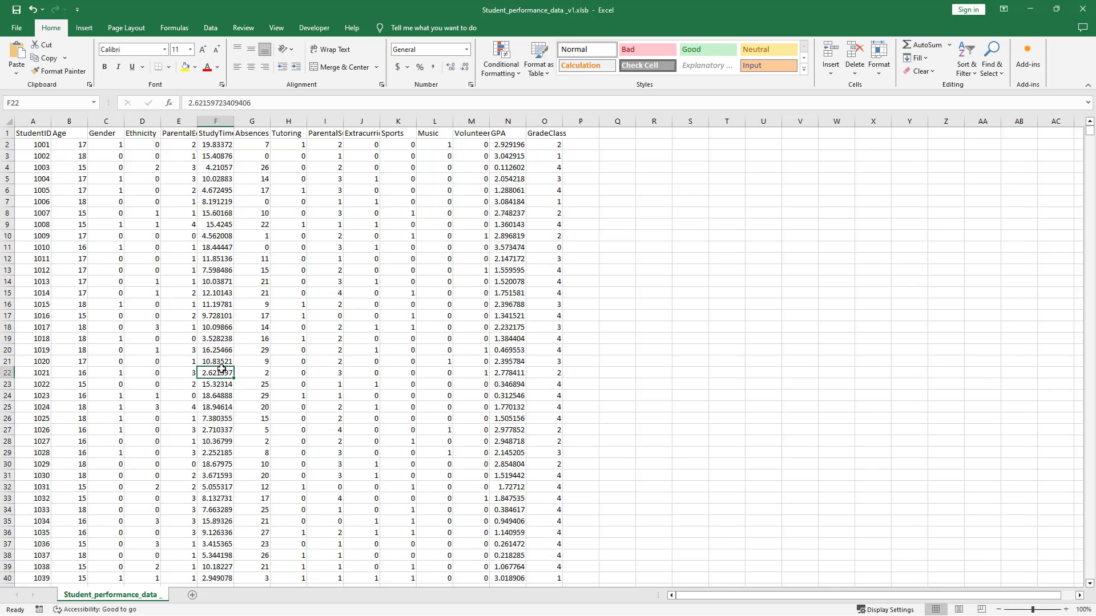
left_click(7, 122)
left_click_drag(33, 121, 69, 121)
left_click_drag(244, 131, 566, 119)
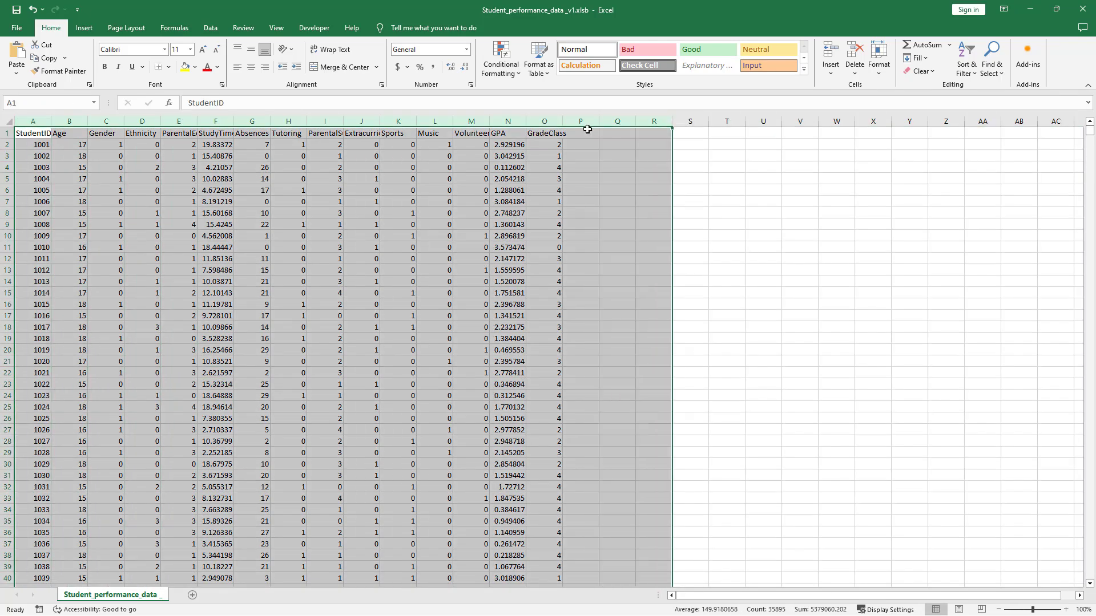
double_click(567, 121)
left_click(477, 190)
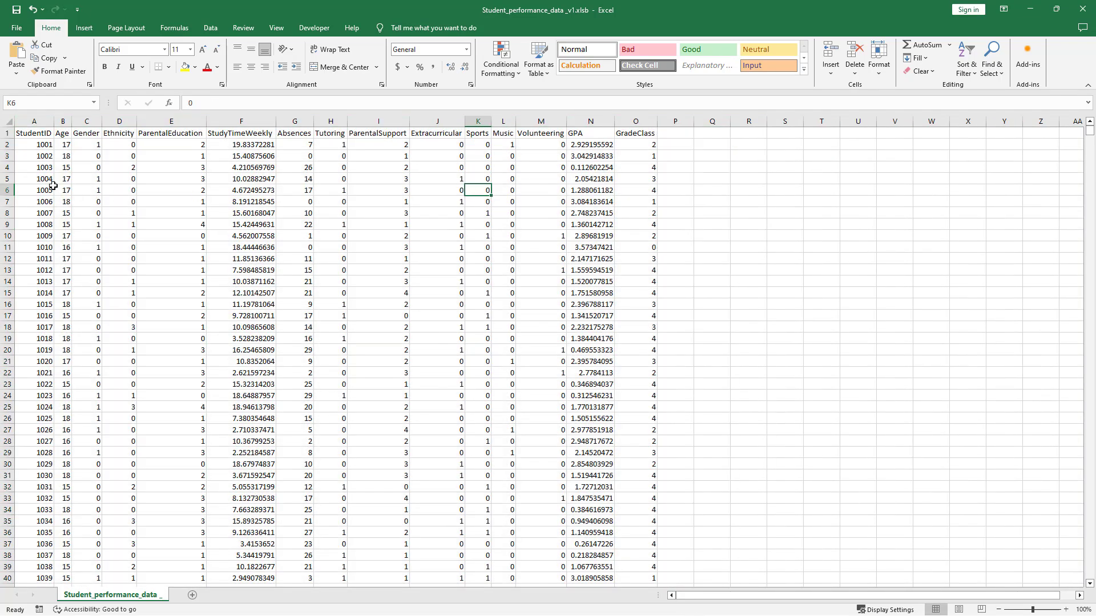
Freeze the header row and select the whole data range.
left_click(276, 27)
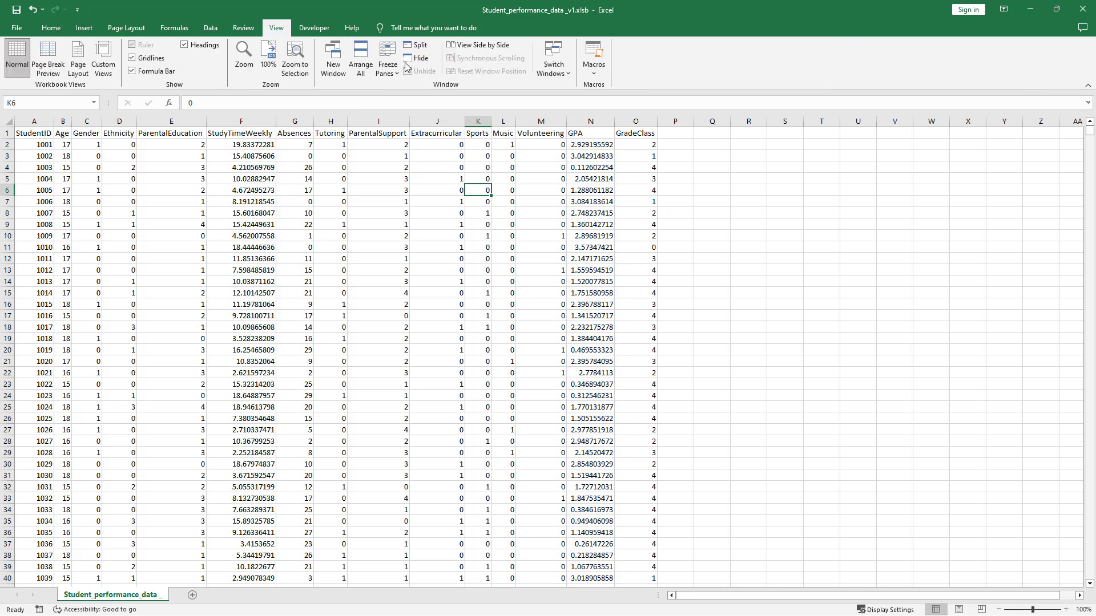
left_click(391, 66)
left_click(437, 127)
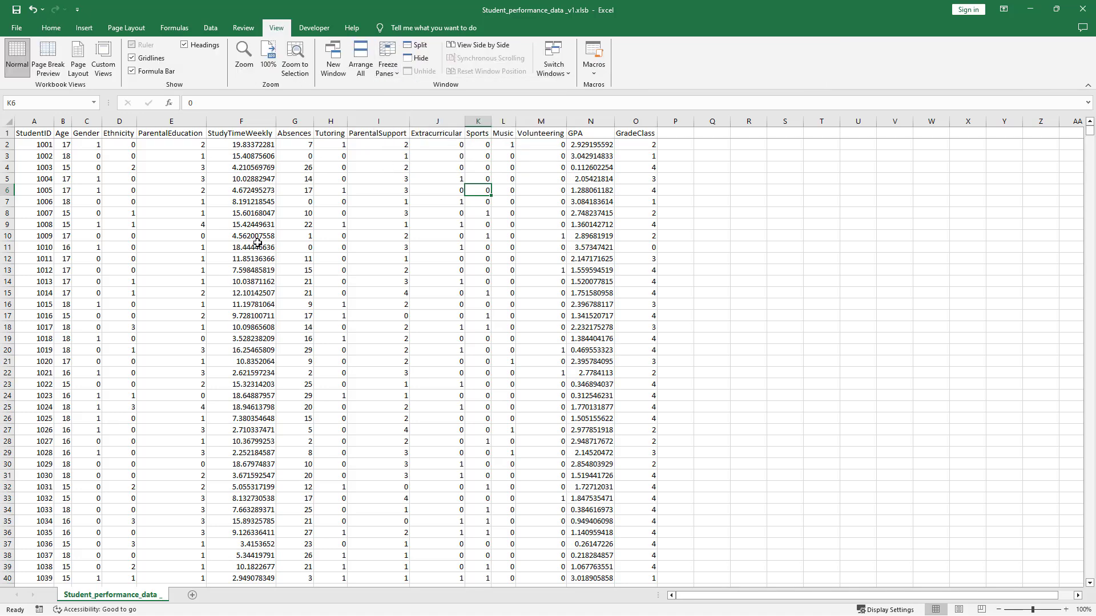
left_click(258, 243)
key("ctrl+a")
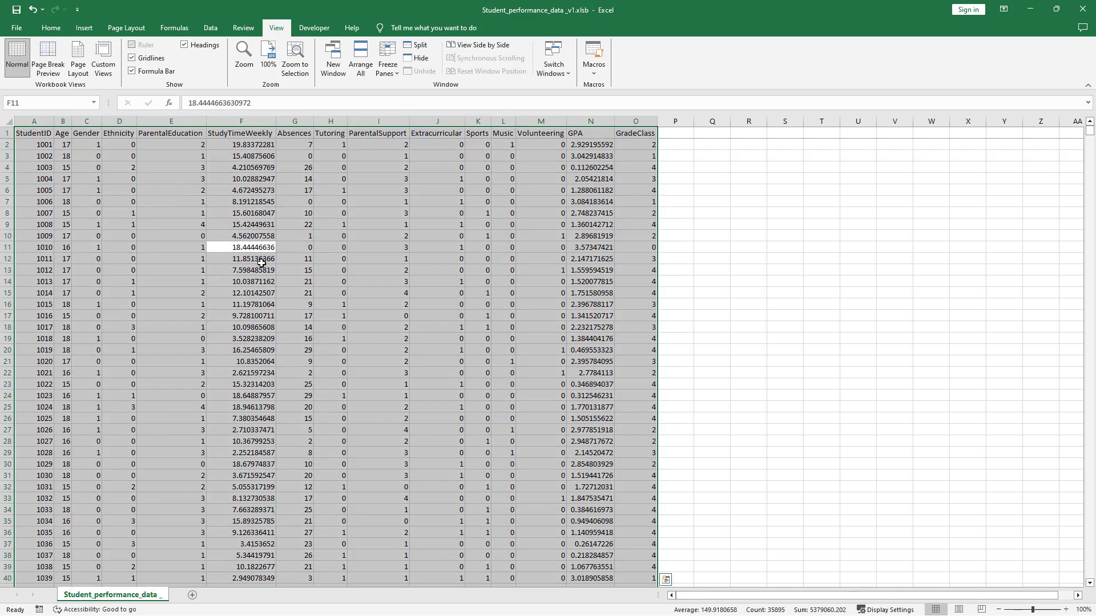
Insert the recommended Age/Gender pivot table on a new sheet, then remove Gender.
left_click(84, 28)
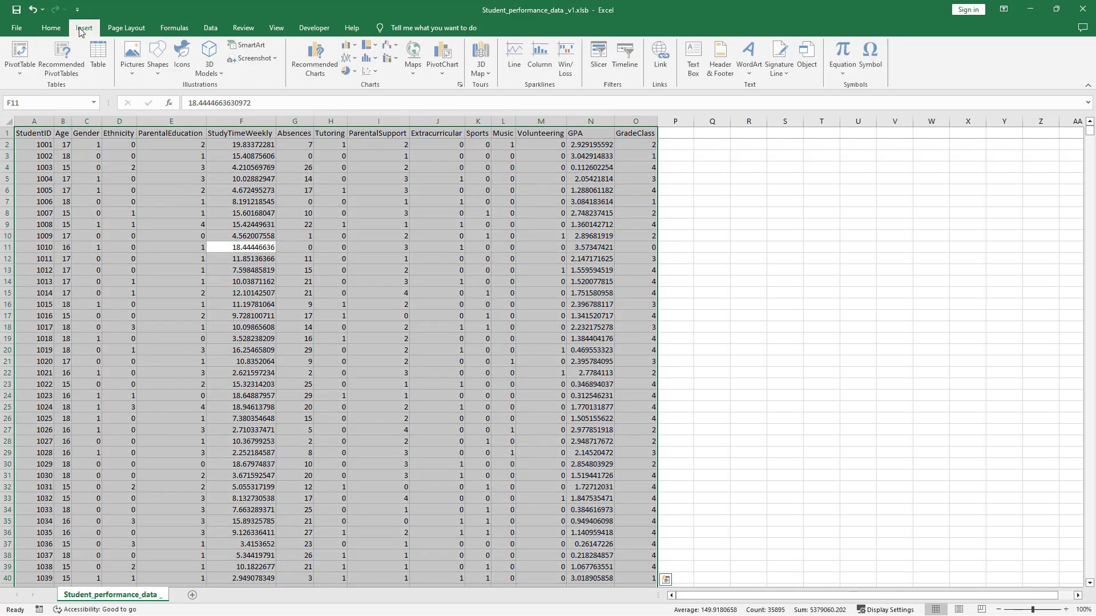
left_click(62, 58)
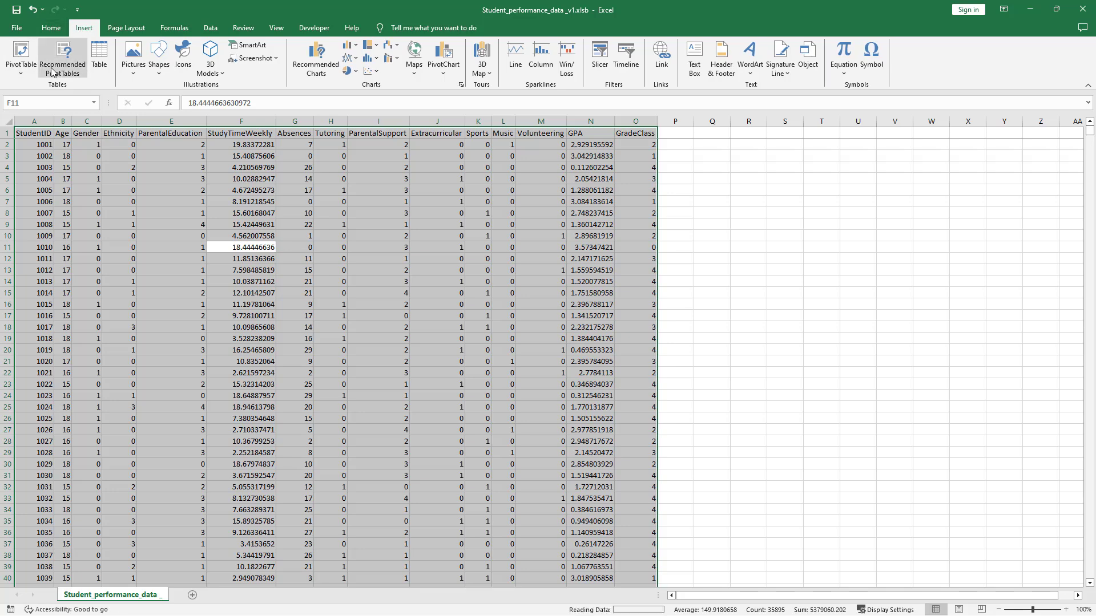
left_click(576, 412)
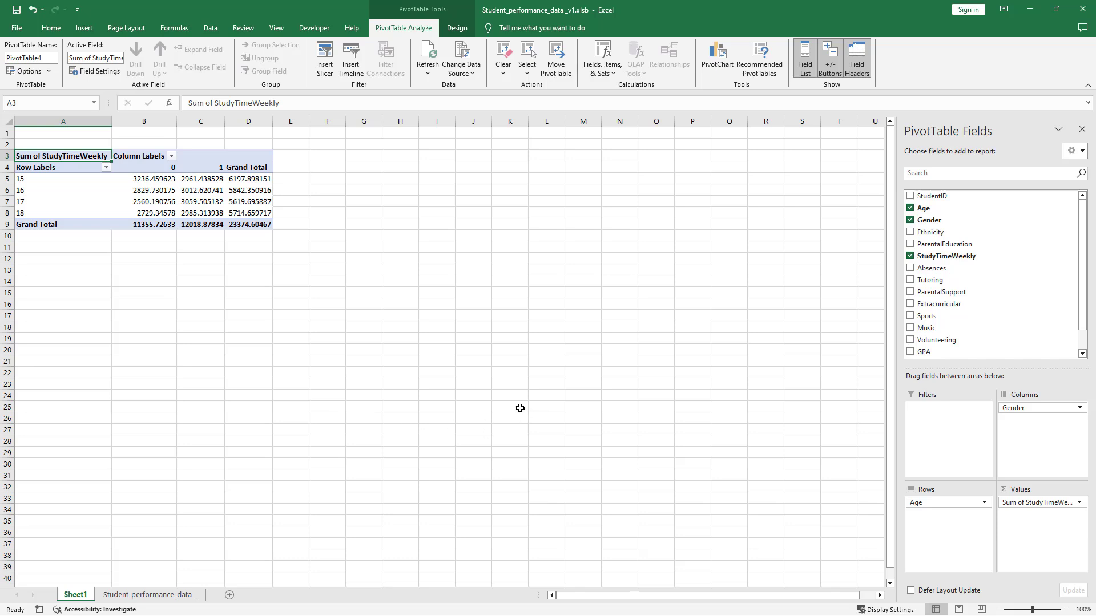
left_click(910, 219)
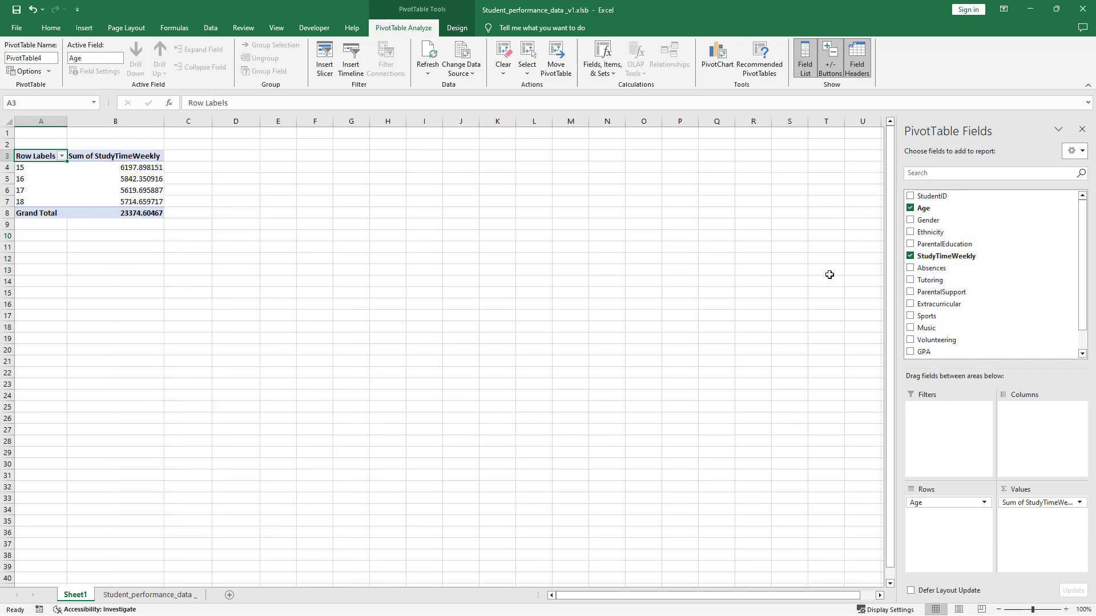
mouse_move(985, 257)
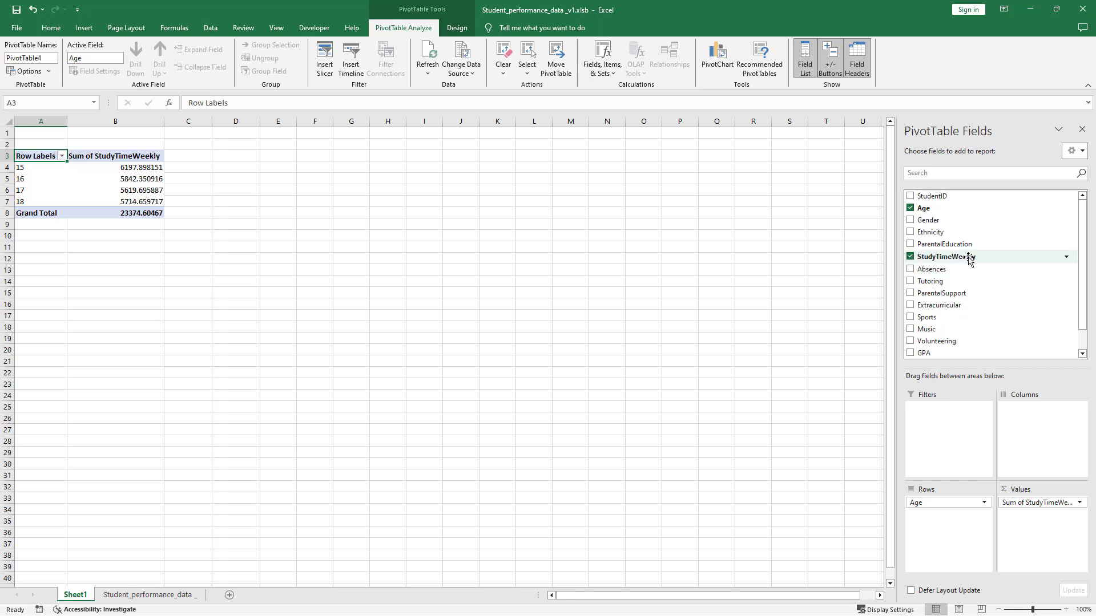
left_click(1066, 257)
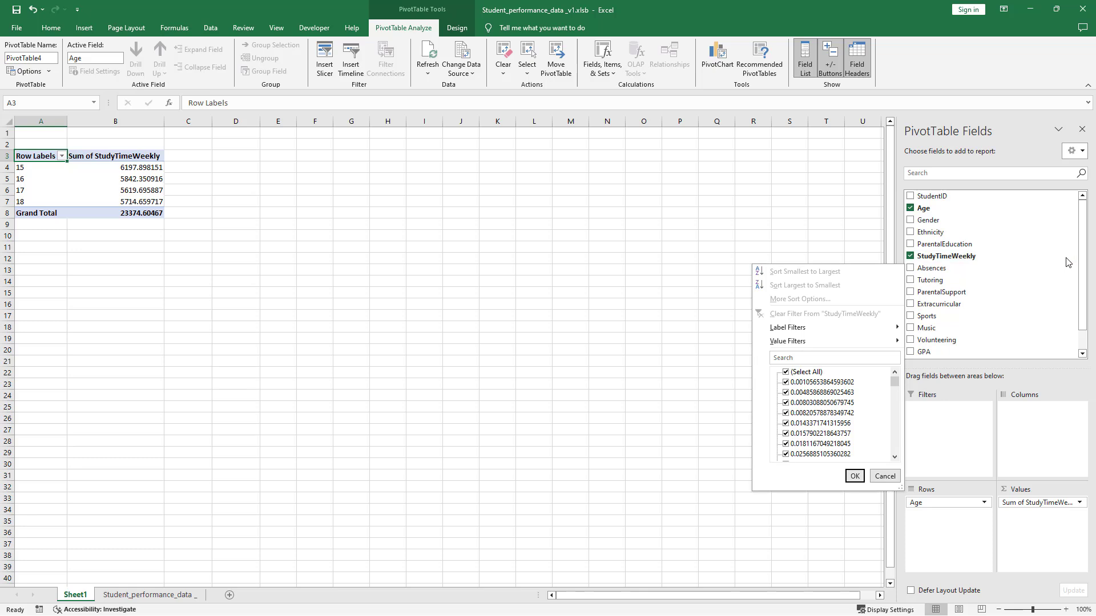
key("Escape")
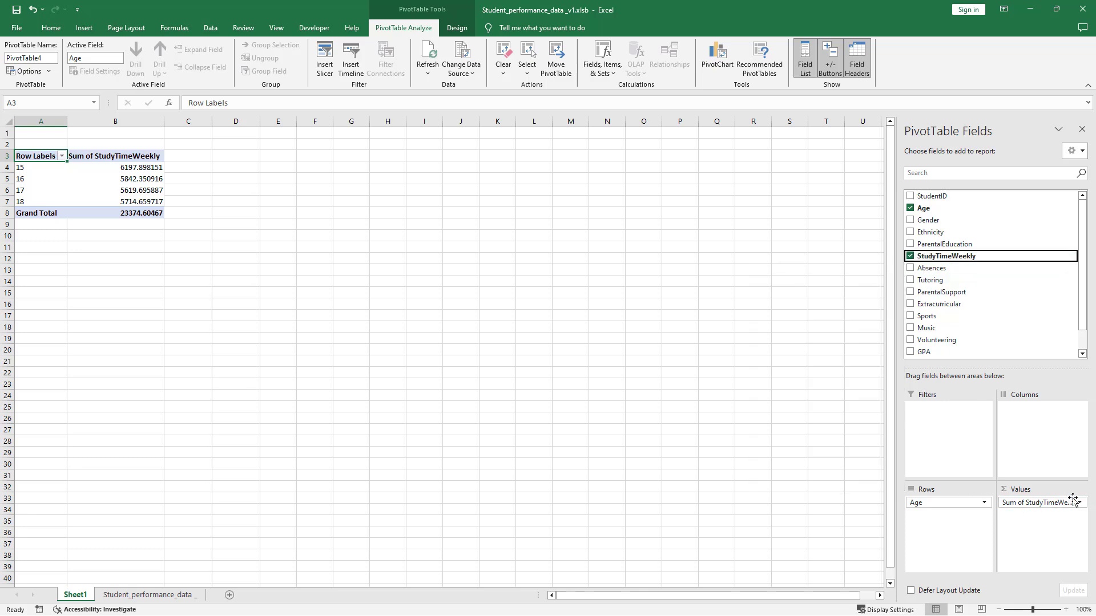
Summarize StudyTimeWeekly as Count instead of Sum for each age.
left_click(1078, 502)
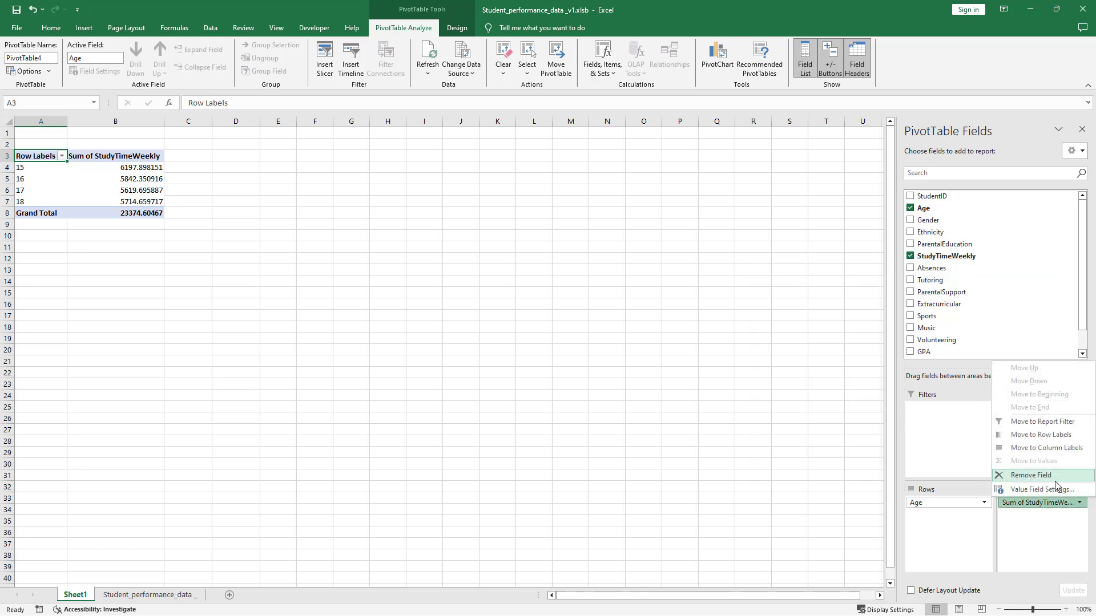
left_click(1047, 489)
left_click(416, 283)
left_click(530, 342)
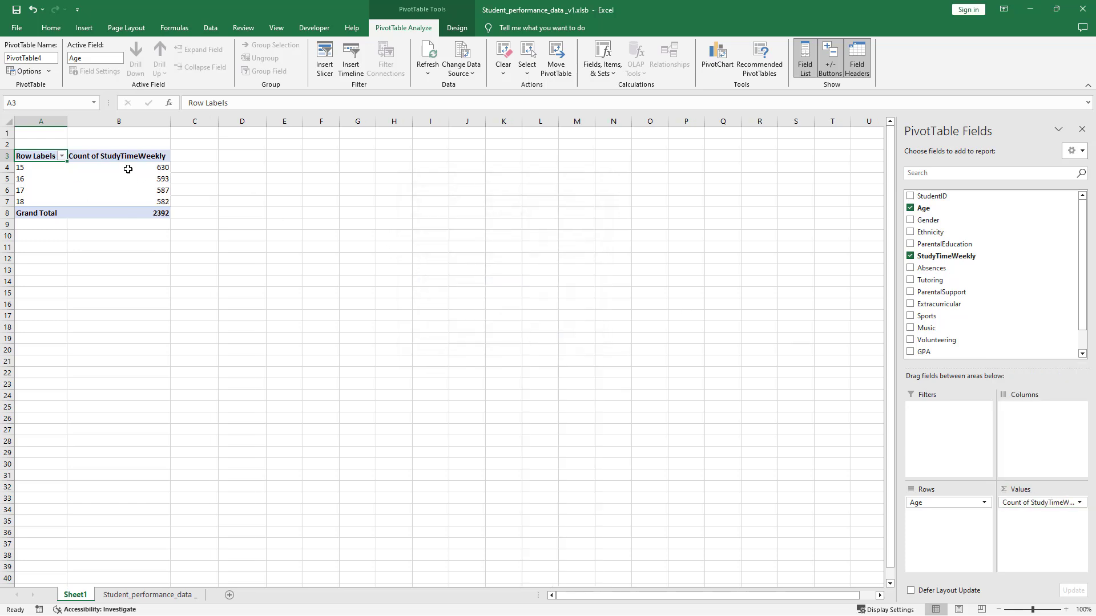
left_click_drag(128, 168, 125, 204)
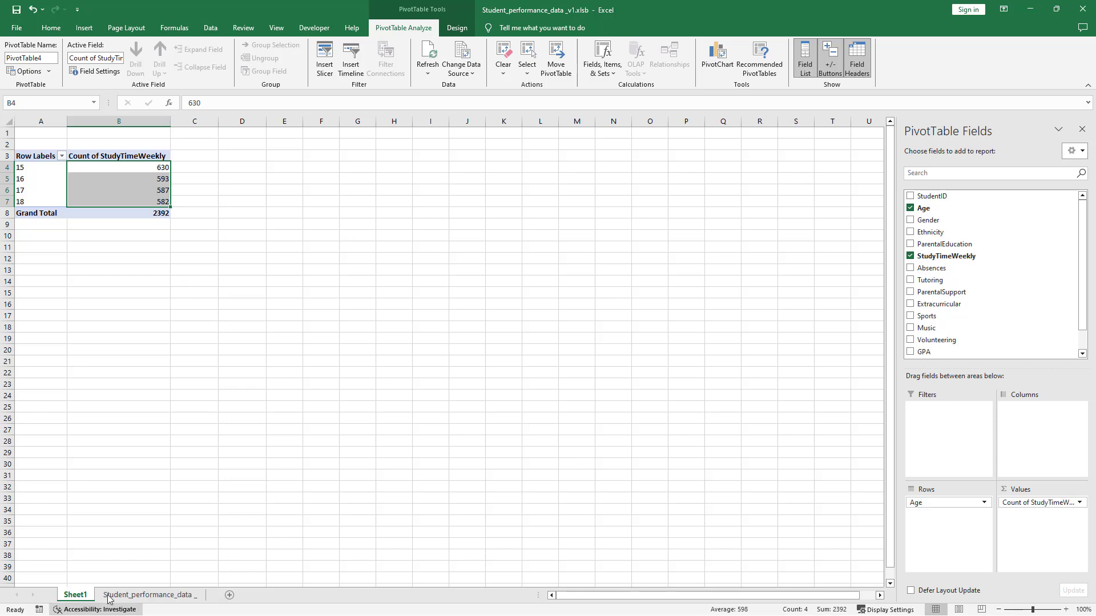
Rename the pivot table sheet to 'pviot'.
left_click(150, 595)
left_click(35, 122)
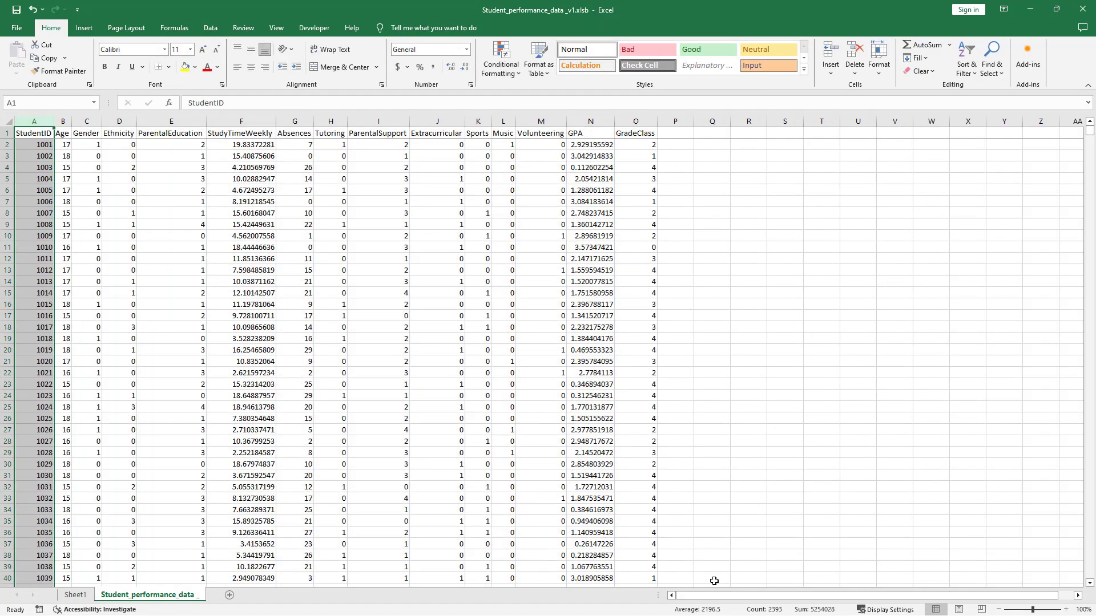
left_click(77, 597)
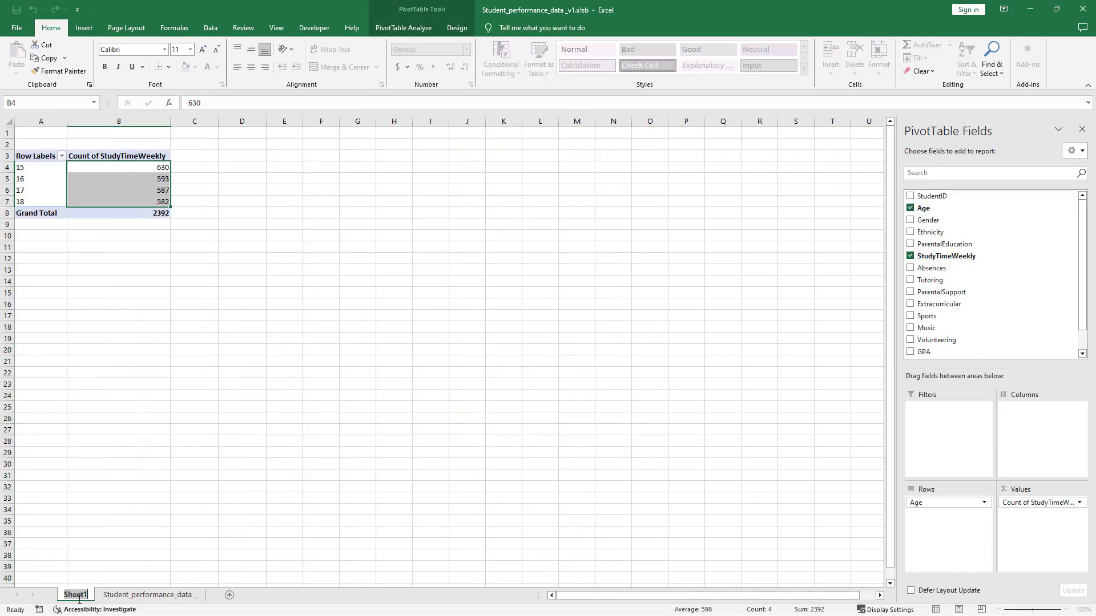
type("pviot")
key("Return")
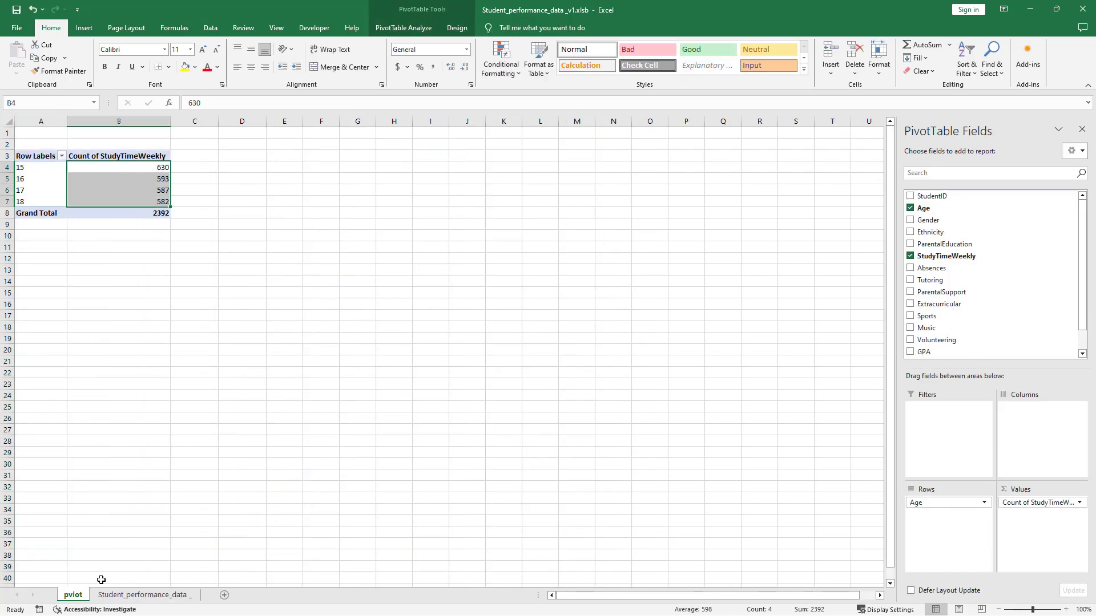
left_click(163, 178)
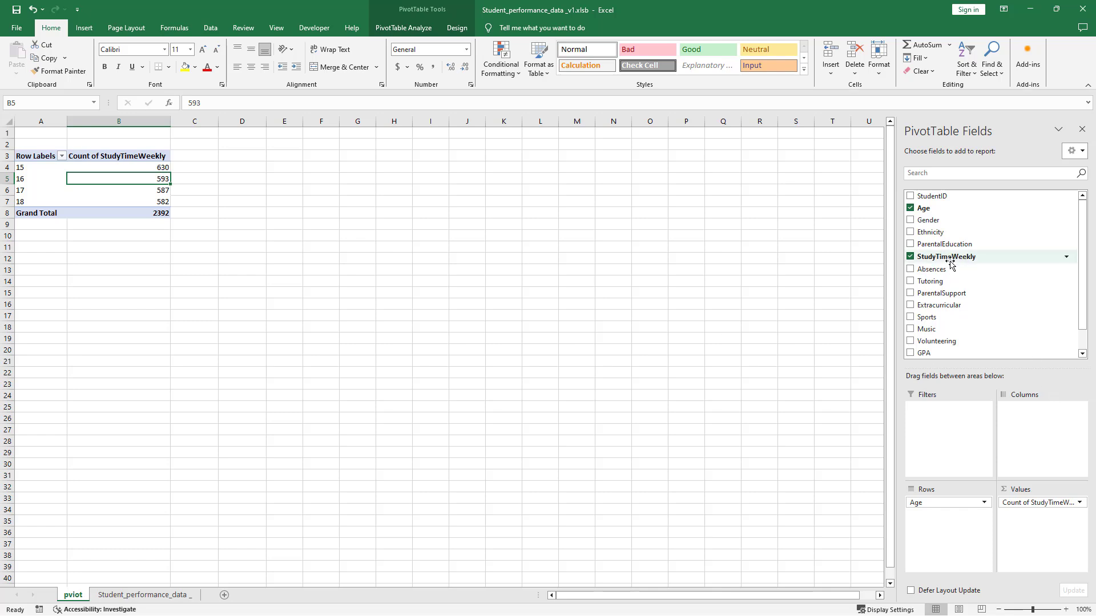
Add a second StudyTimeWeekly value field summarized as Average.
left_click_drag(958, 256, 1021, 517)
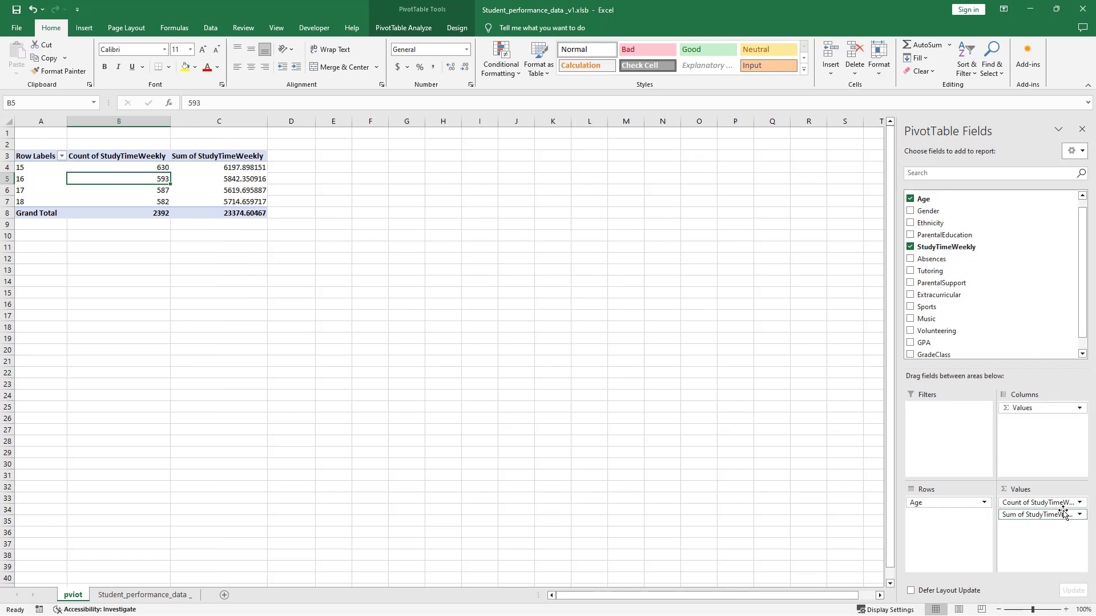
left_click(1080, 515)
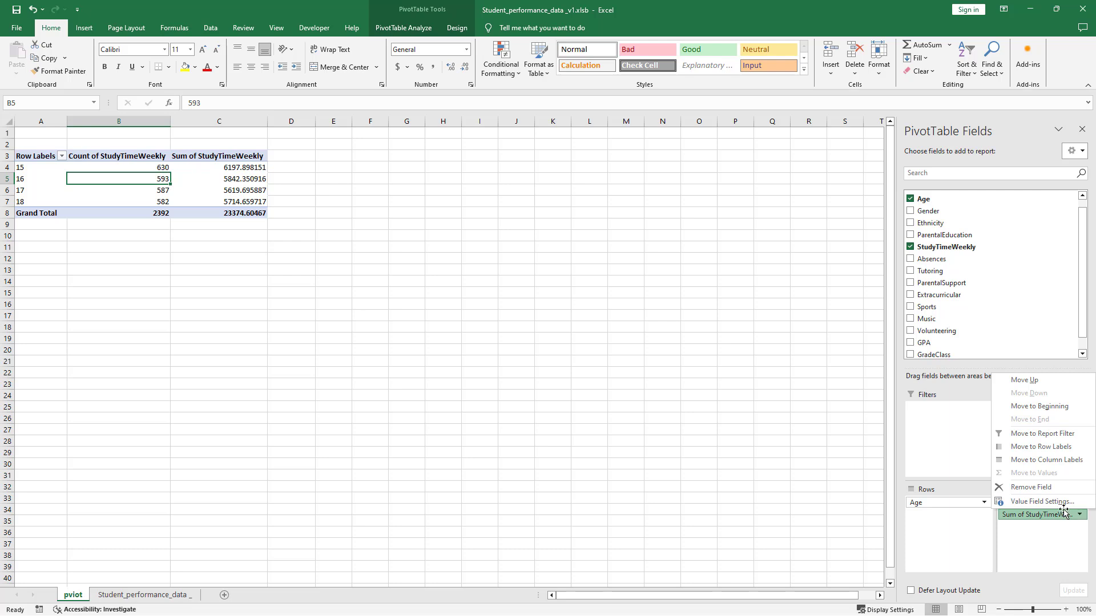
left_click(1040, 502)
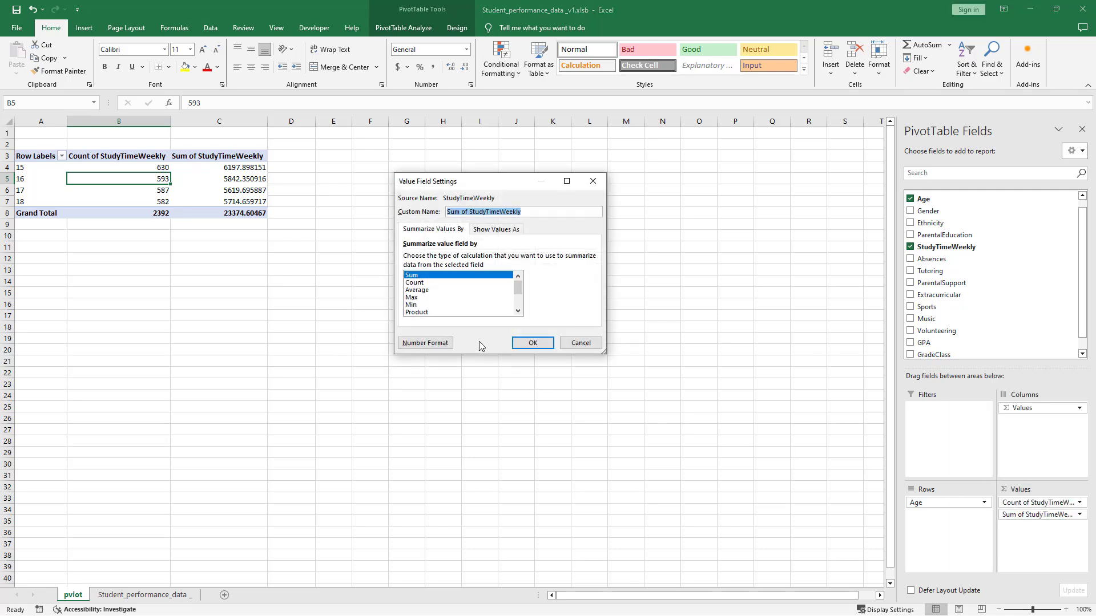
left_click(442, 290)
left_click(535, 342)
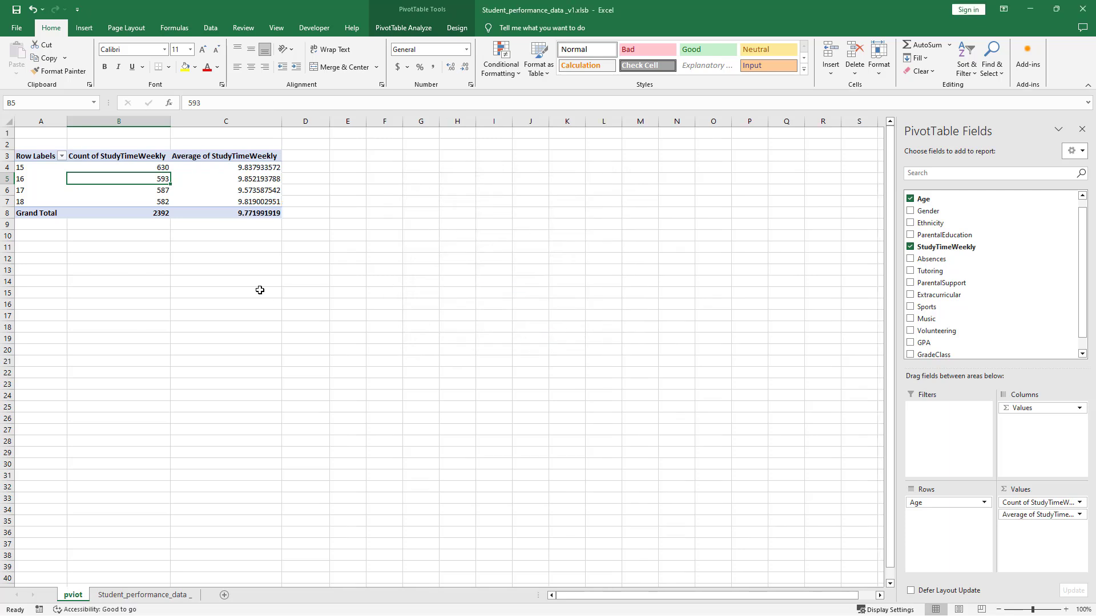
Try GPA as a row field, then nest GradeClass under Age in Rows.
left_click(182, 167)
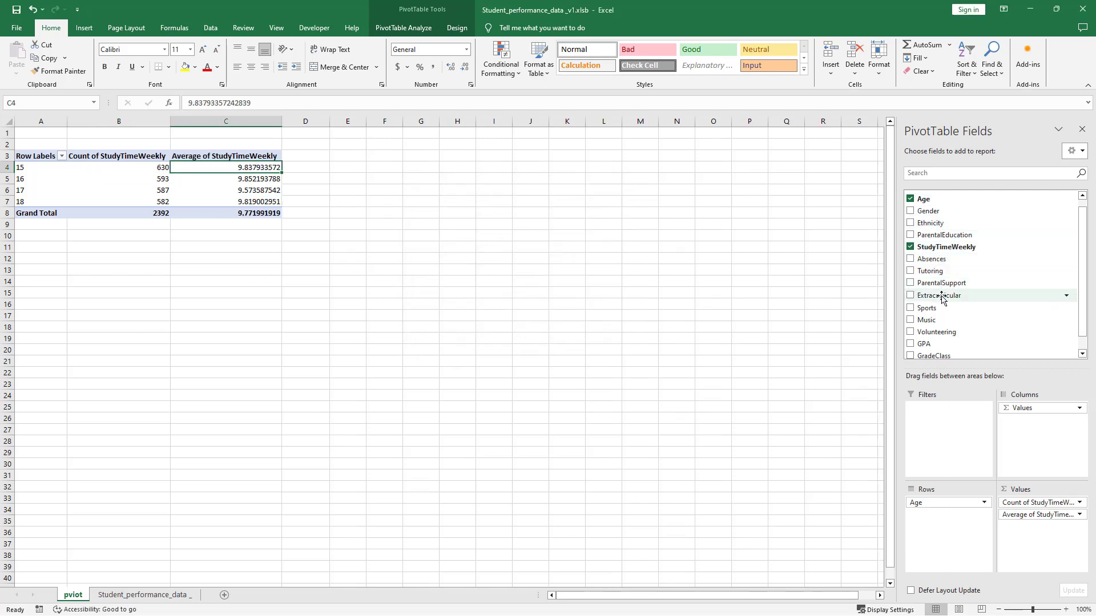
scroll(947, 319, "down", 1)
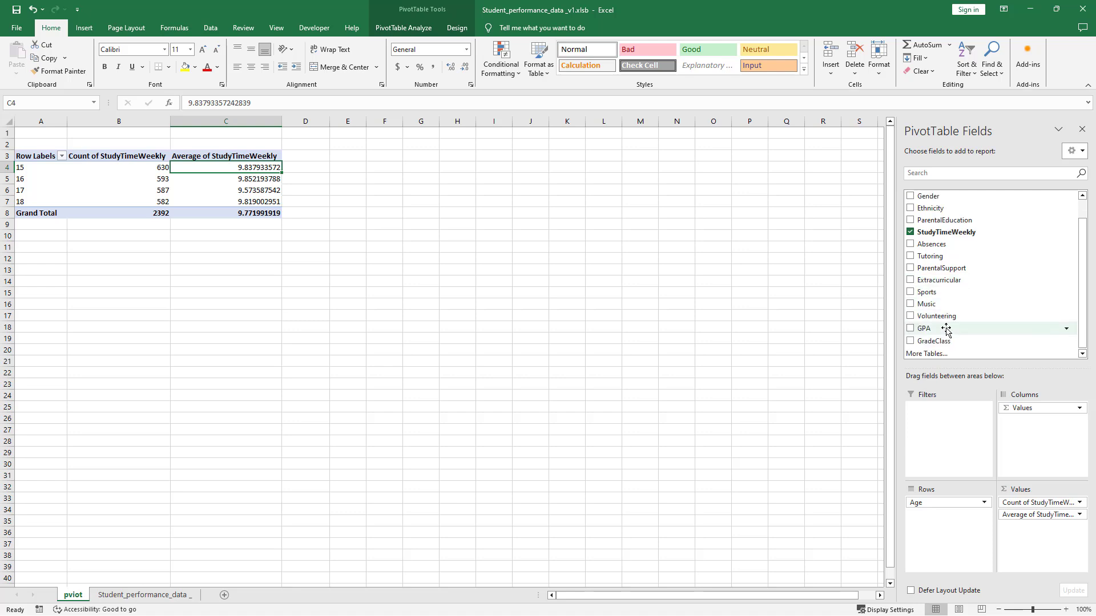
left_click(911, 329)
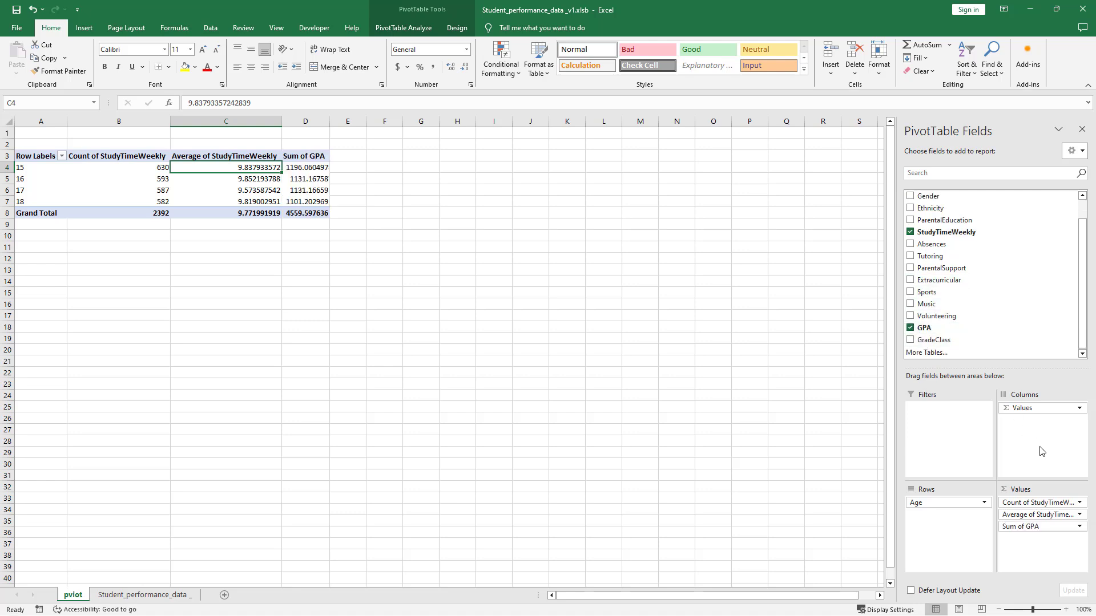
mouse_move(1028, 527)
left_mouse_down()
mouse_move(942, 514)
mouse_move(913, 342)
left_mouse_up()
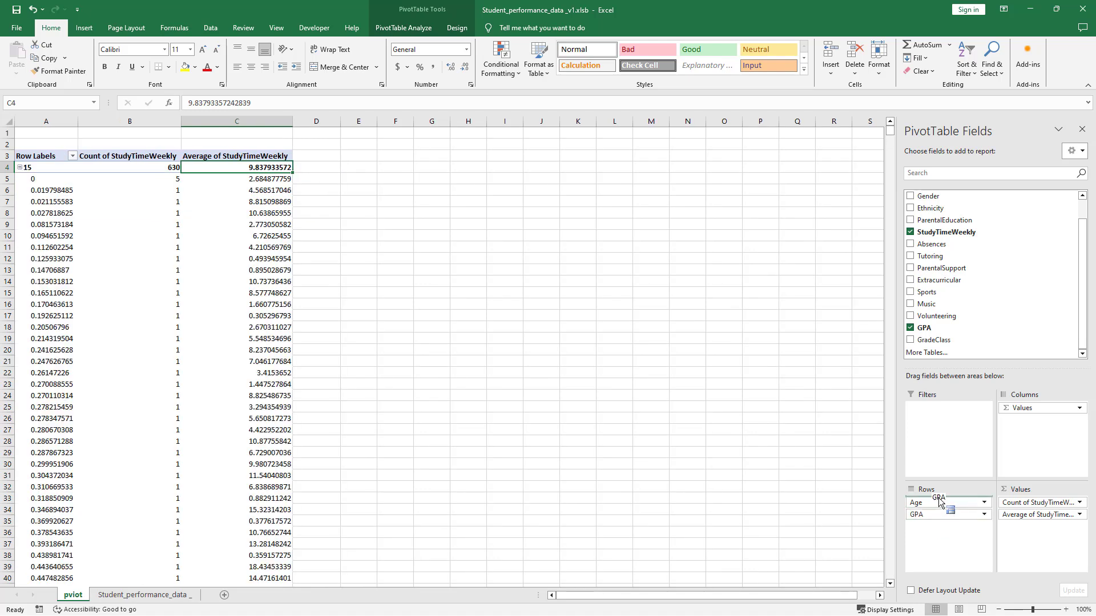
left_click(911, 341)
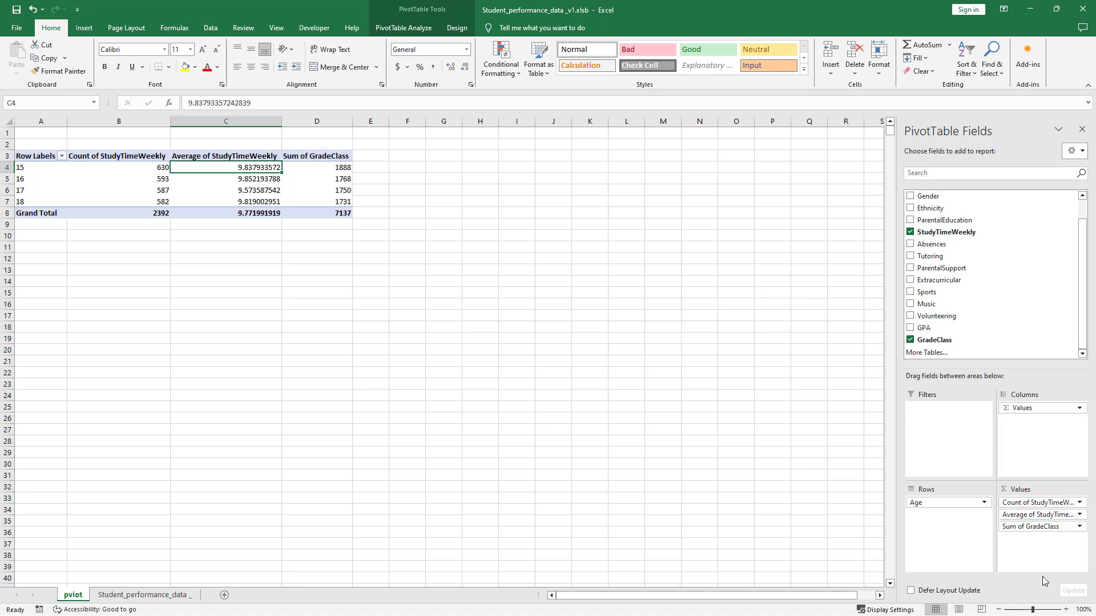
left_click_drag(1039, 527, 936, 516)
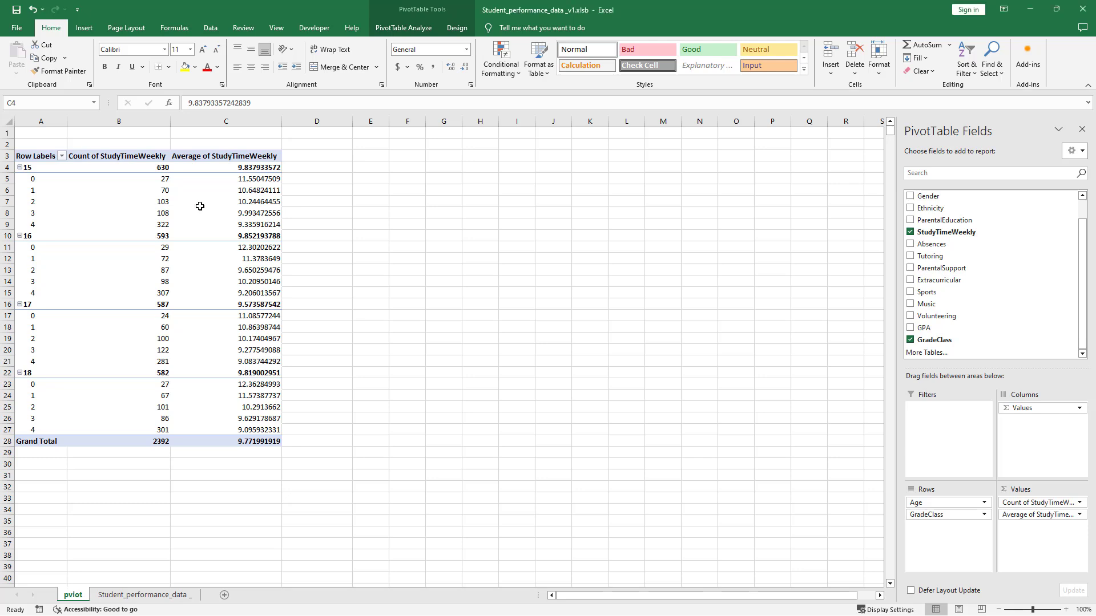
Enter the value 10 in C1 and move it to E1.
key("Down")
key("Down")
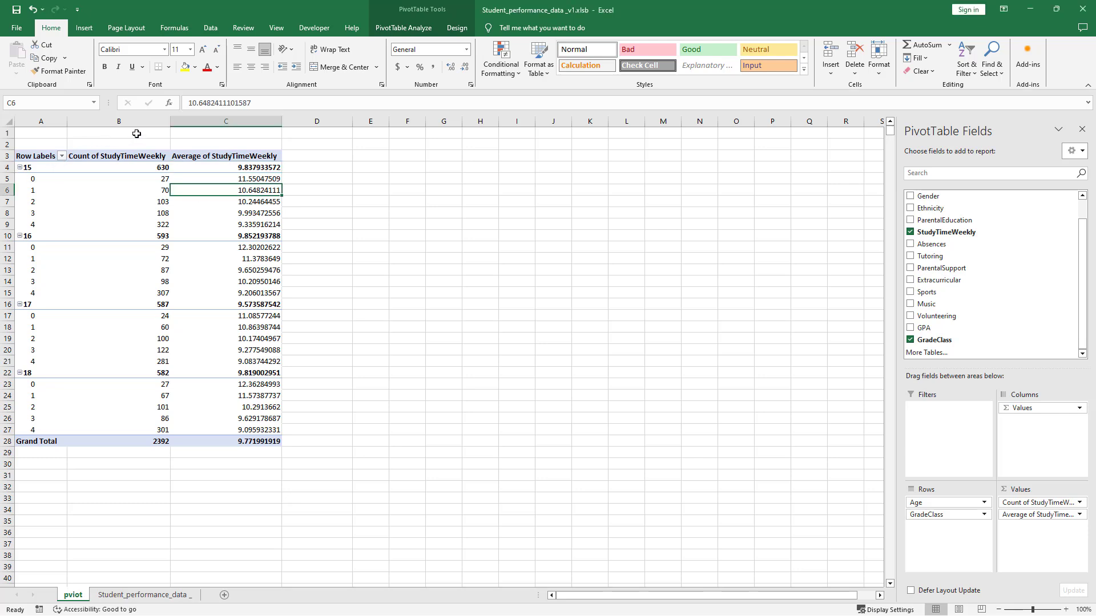
left_click(175, 136)
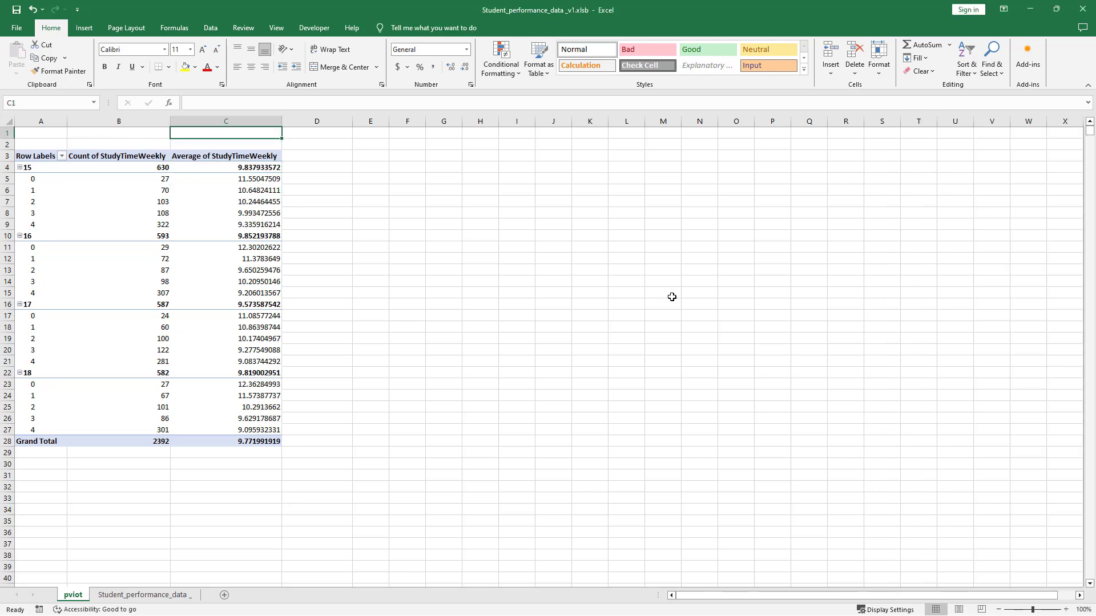
type("10")
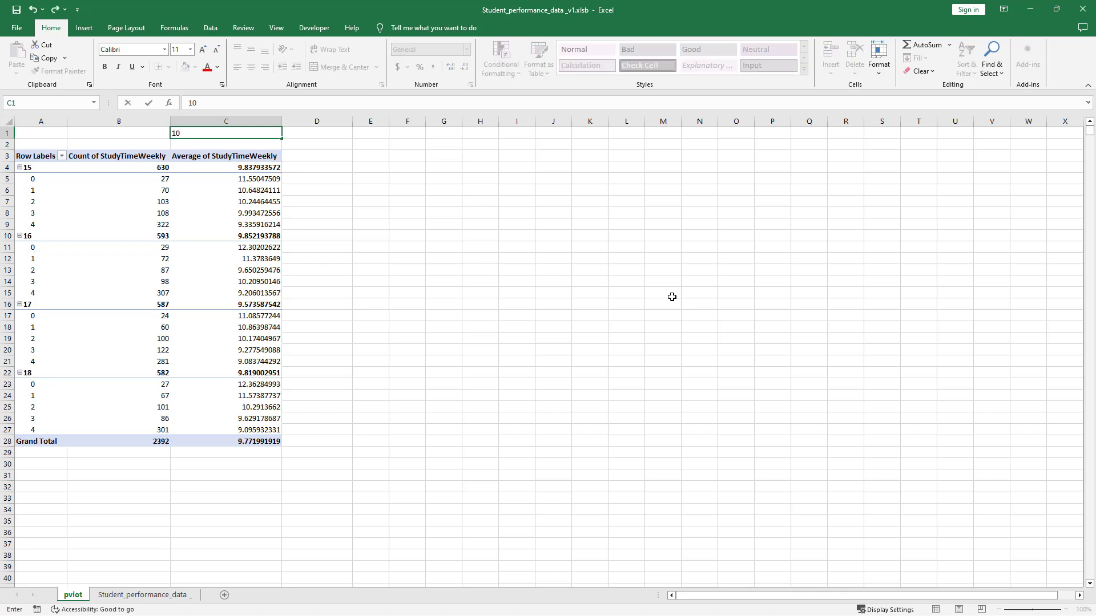
key("Return")
key("Up")
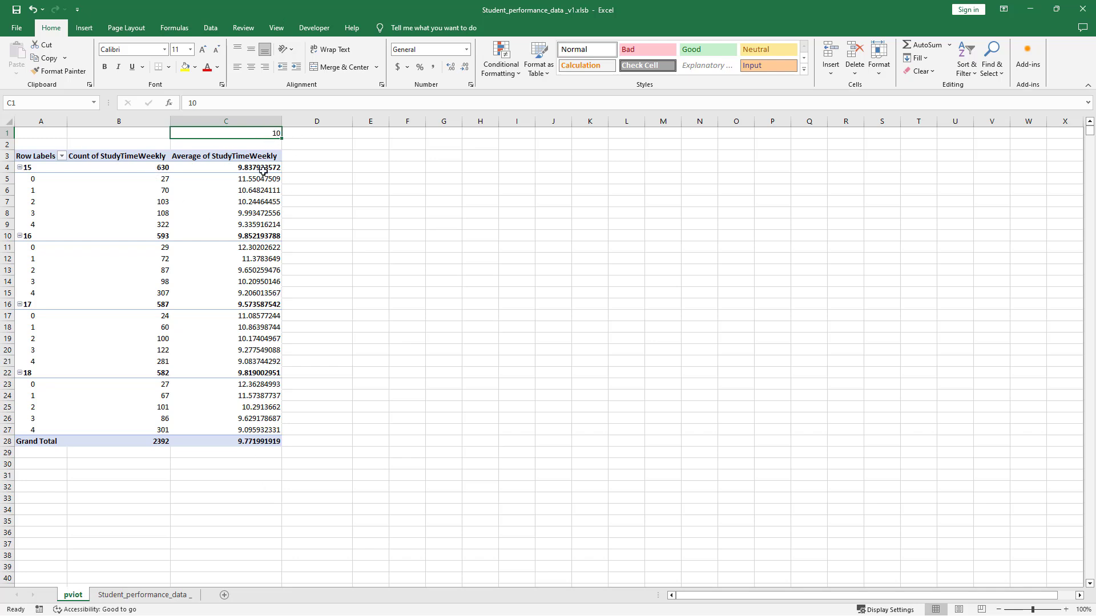
left_click_drag(281, 132, 372, 137)
left_click_drag(225, 173, 34, 435)
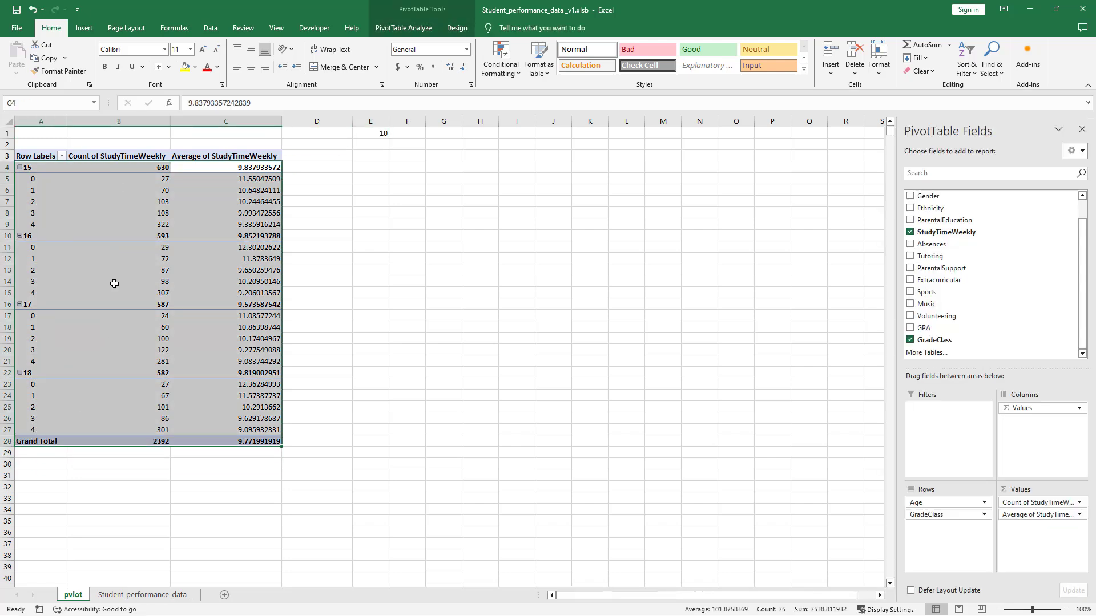
left_click(359, 130)
left_click(240, 225)
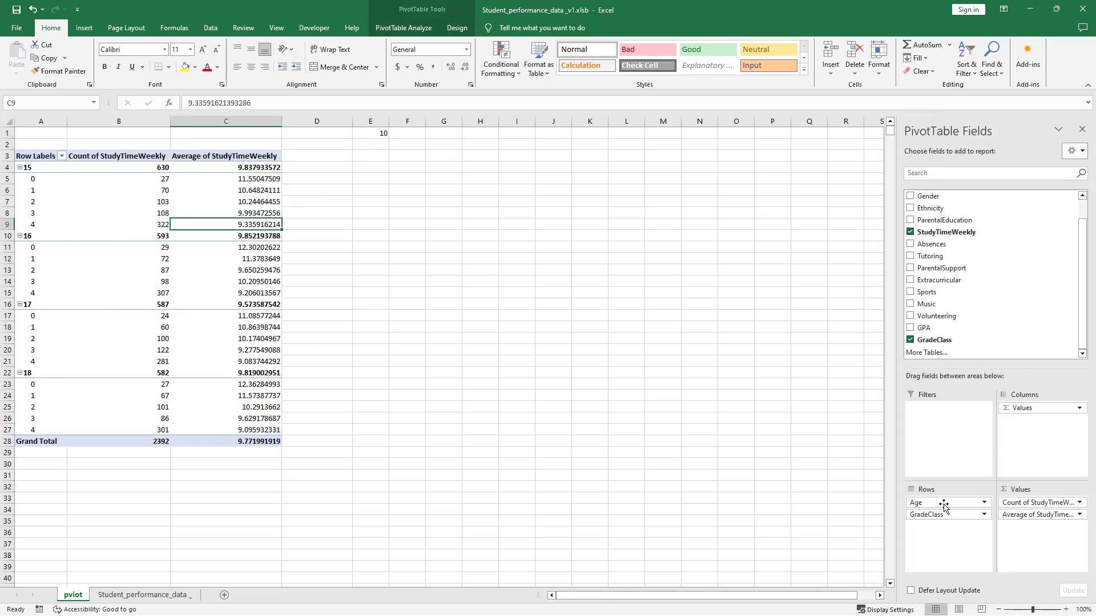
Reorder the pivot rows so GradeClass is outer with Age nested beneath.
left_click_drag(938, 508, 941, 520)
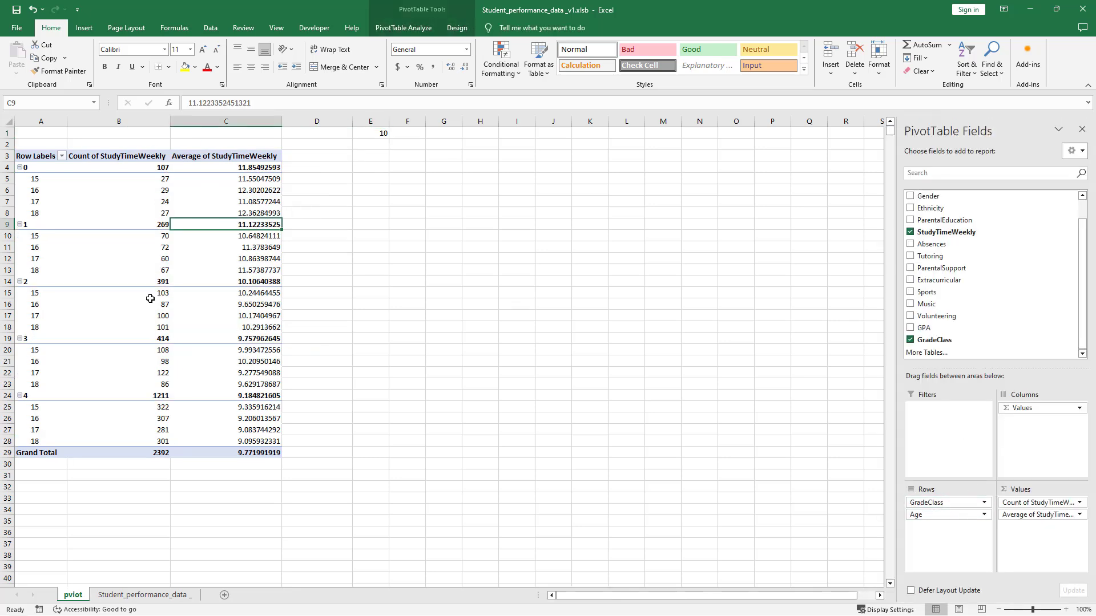
left_click(142, 236)
left_click(151, 202)
left_click(61, 156)
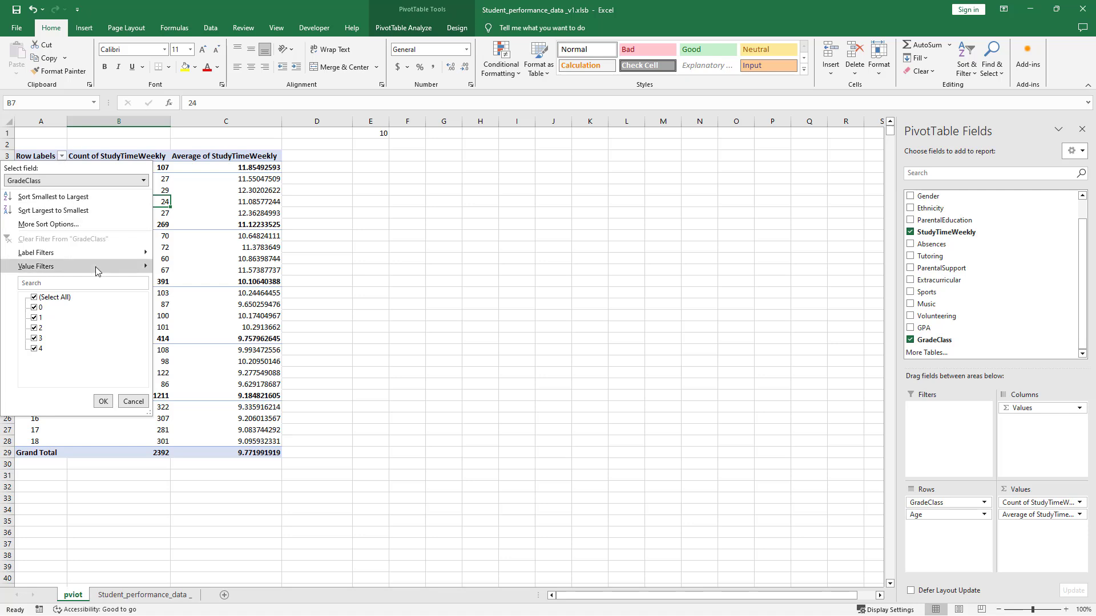
mouse_move(36, 266)
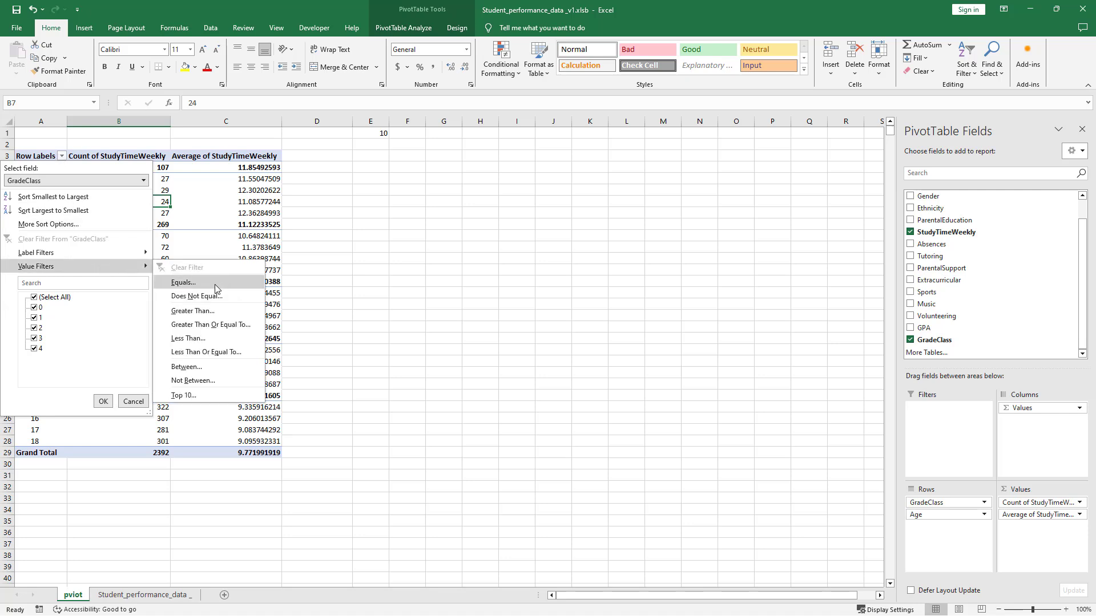
Filter GradeClass to Average of StudyTimeWeekly greater than 10.
left_click(222, 311)
type("10")
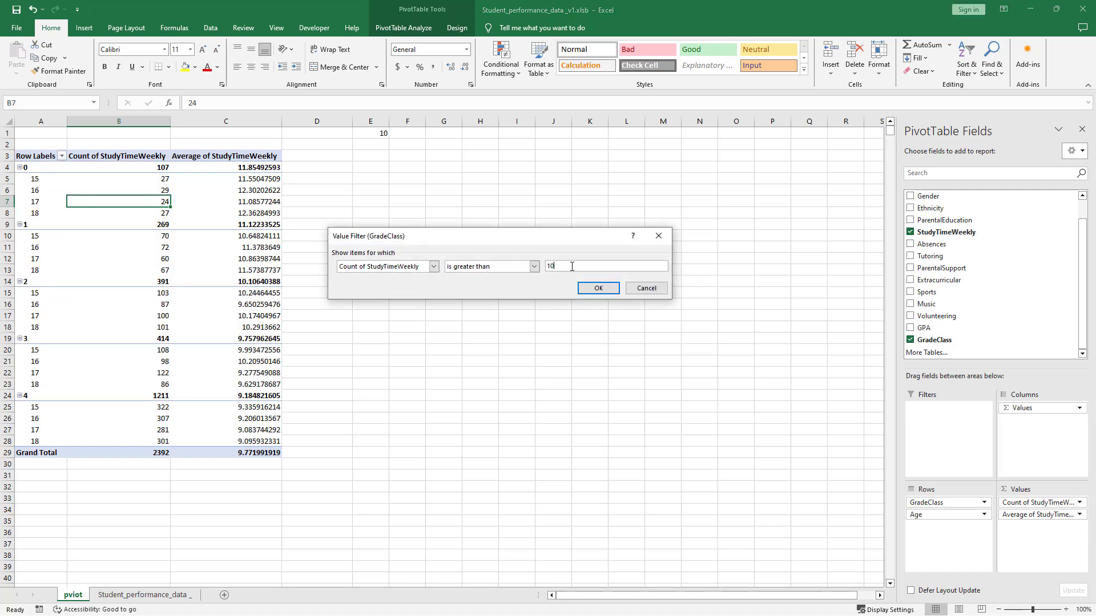
left_click(369, 268)
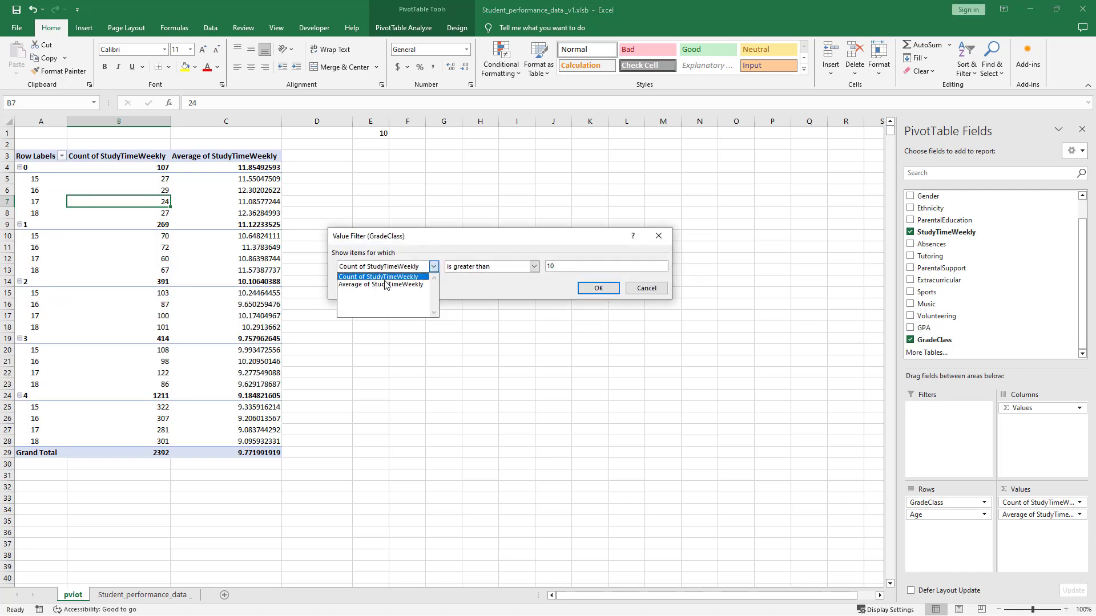
left_click(402, 285)
left_click(596, 289)
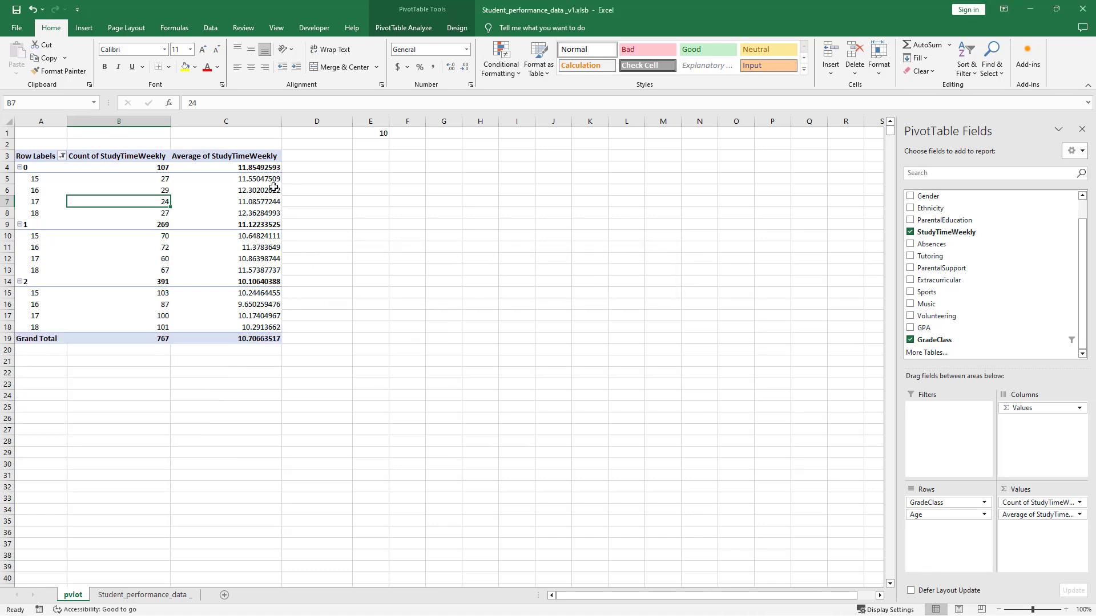
left_click(267, 337)
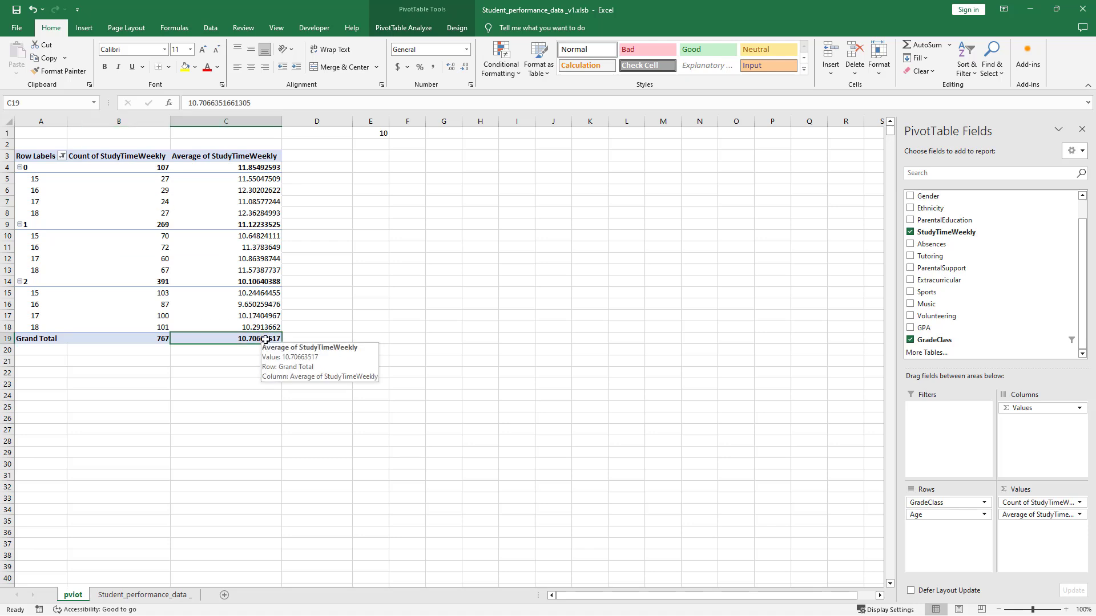
Re-enter the threshold 10 in the GradeClass value filter after an invalid-entry error.
left_click(62, 157)
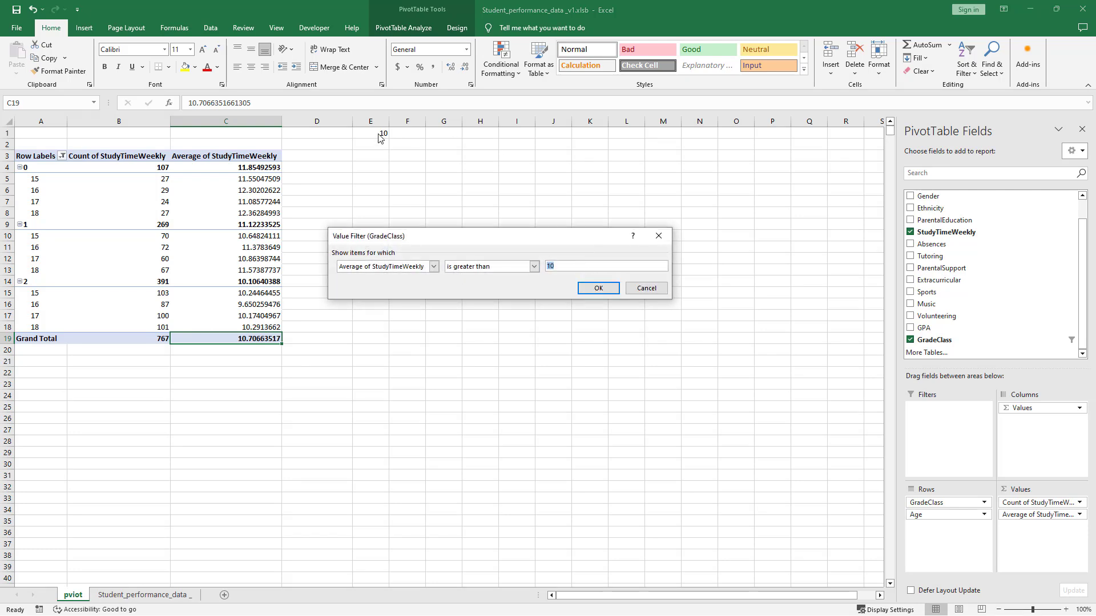
double_click(557, 264)
key("Return")
key("Return")
key("BackSpace")
type("10")
key("Return")
left_click(113, 244)
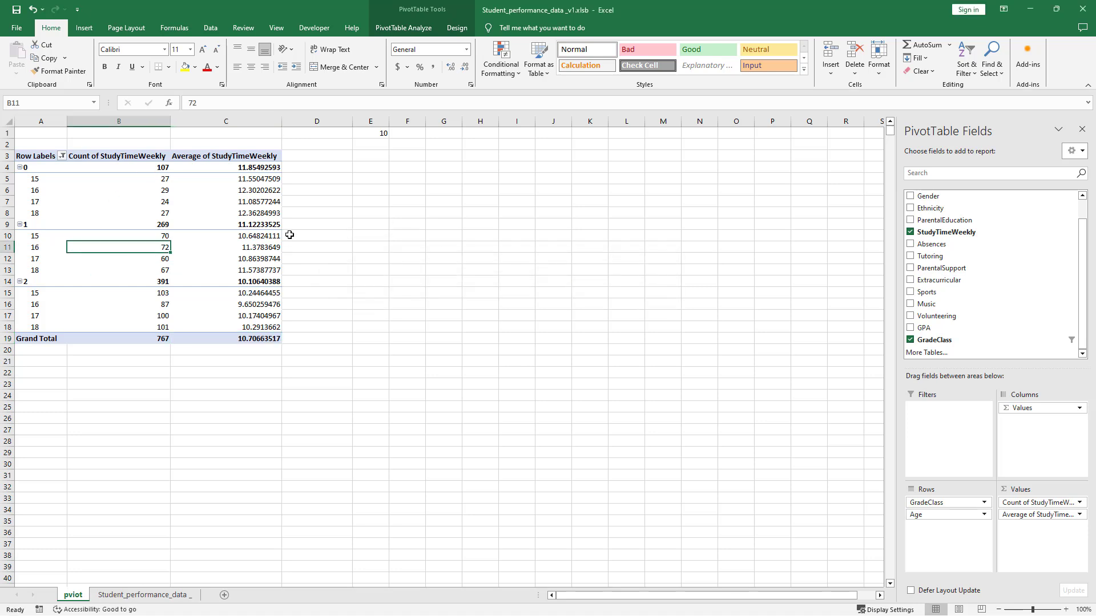
left_click(375, 138)
Copy the filtered grand-total average 10.70664 into cell F1.
left_click(254, 345)
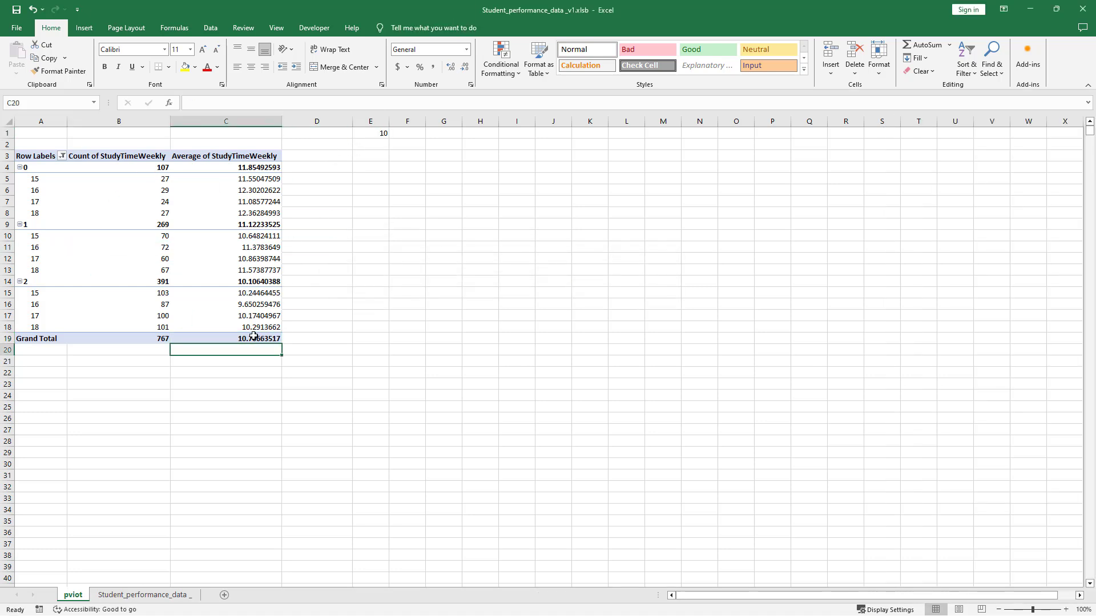
key("ctrl+c")
left_click(406, 134)
key("ctrl+v")
Clear the GradeClass value filter so all five grade classes reappear.
left_click(245, 316)
left_click(62, 157)
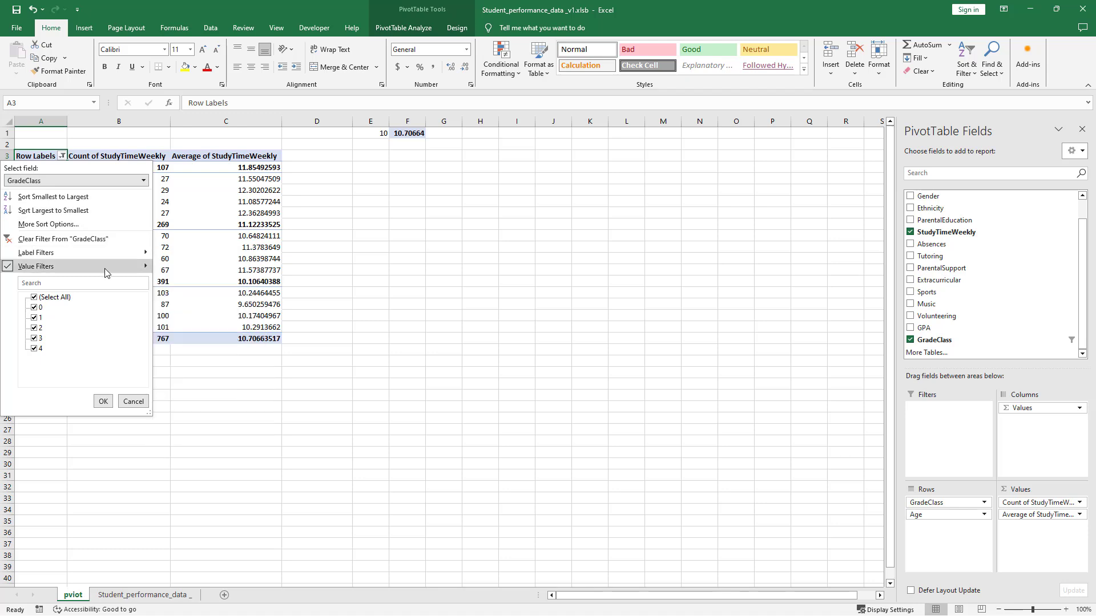
mouse_move(35, 266)
left_click(193, 310)
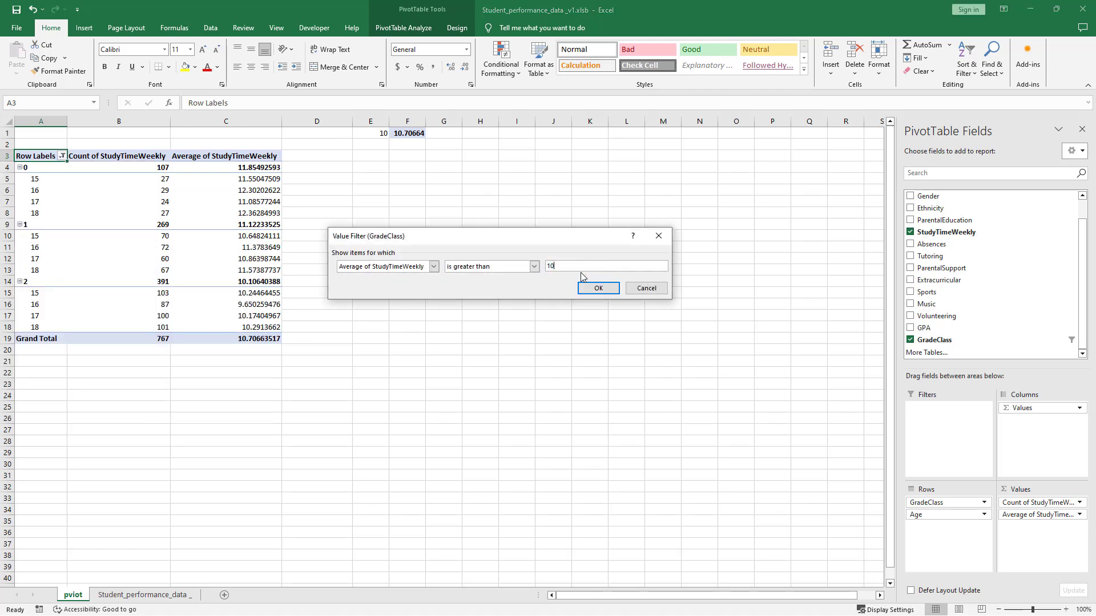
key("Return")
left_click(62, 156)
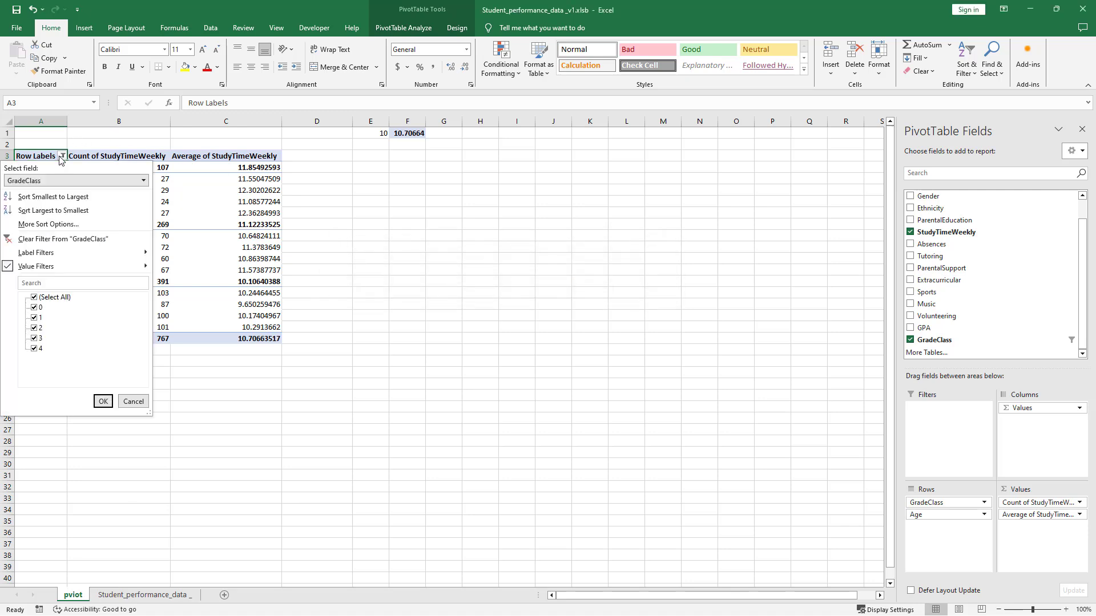
left_click(52, 238)
left_click(137, 270)
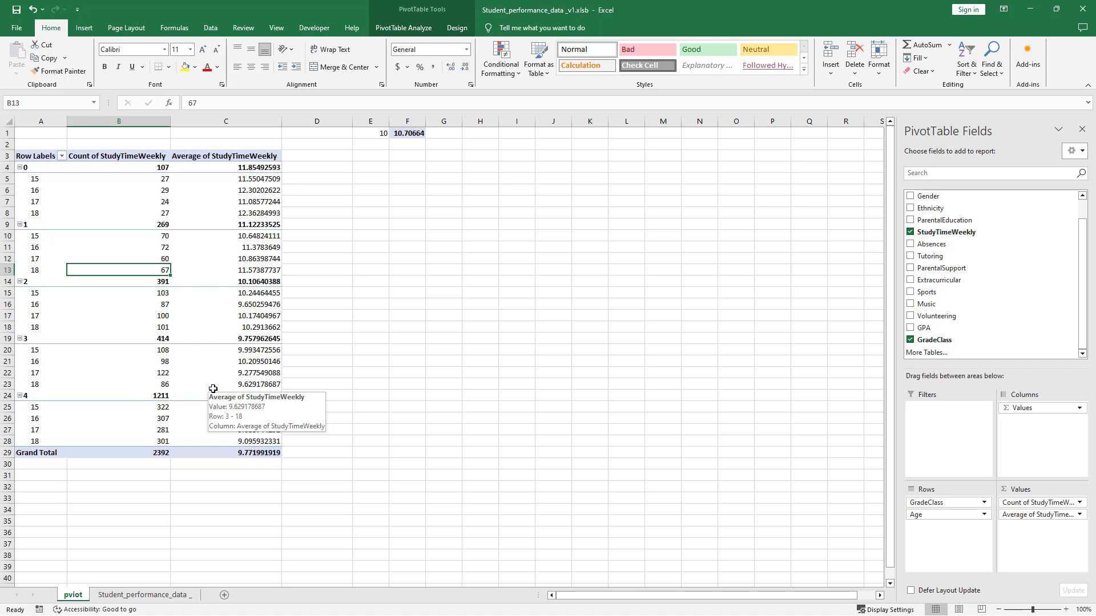
Check the grand total and the Average of StudyTimeWeekly column on the pviot sheet.
left_click(189, 226)
left_click(199, 457)
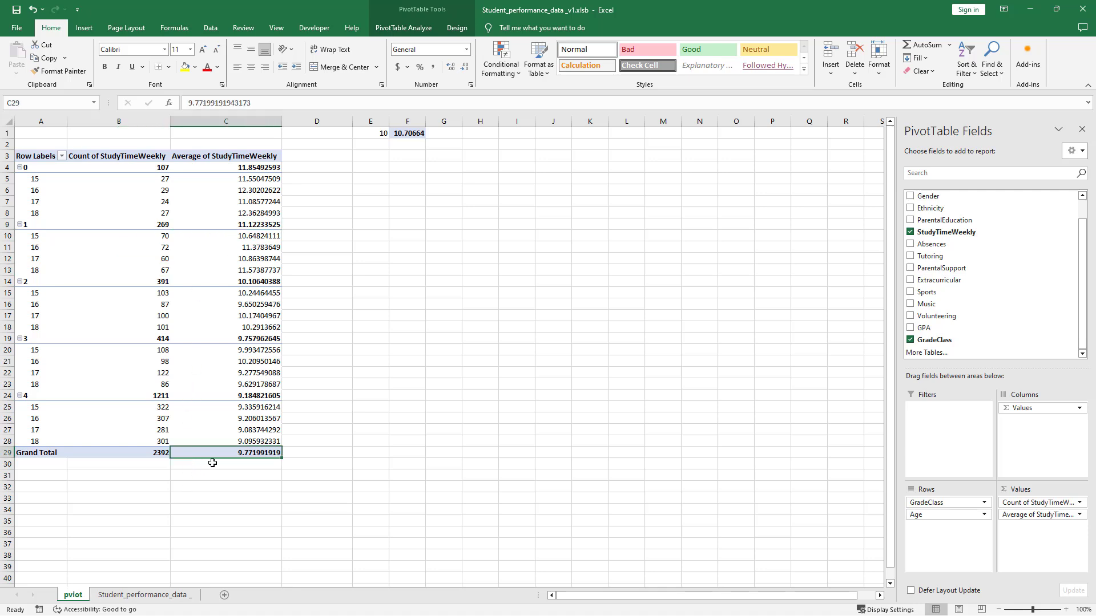
left_click(128, 597)
left_click(670, 194)
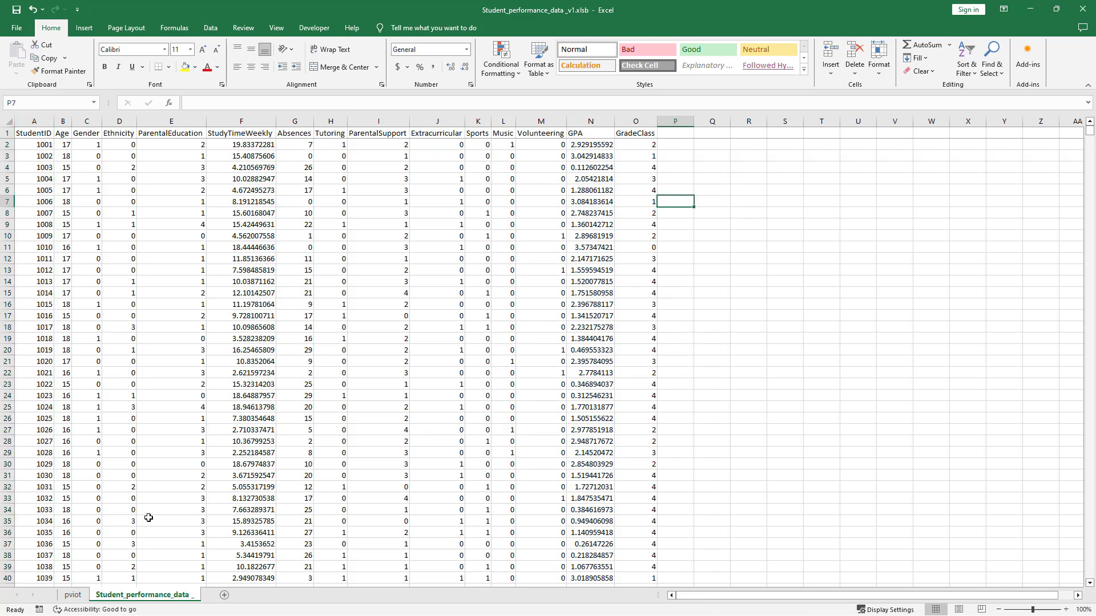
left_click(77, 596)
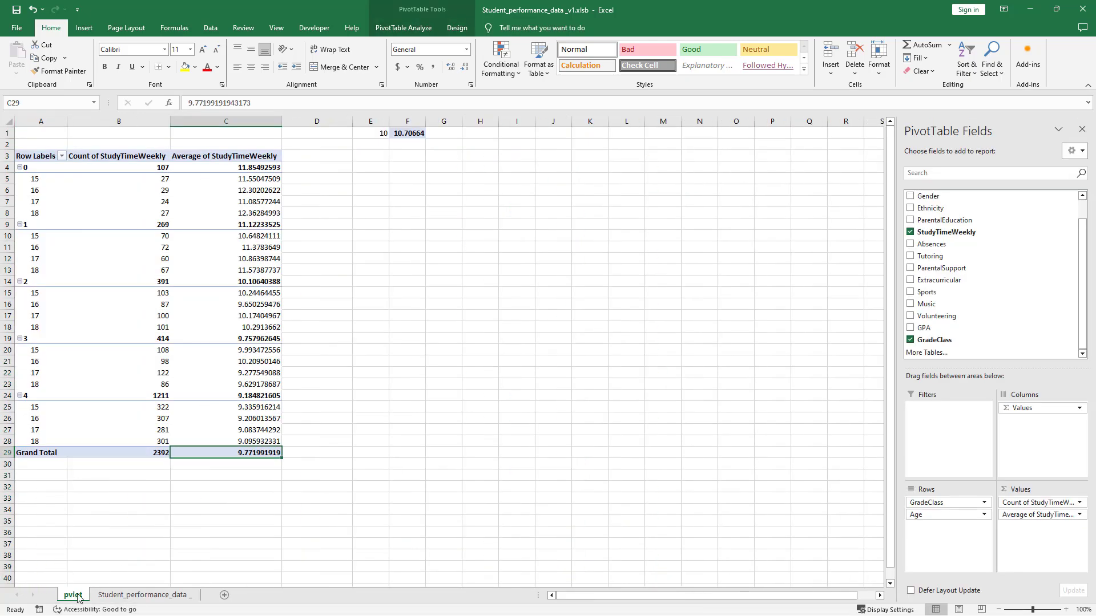
left_click(263, 150)
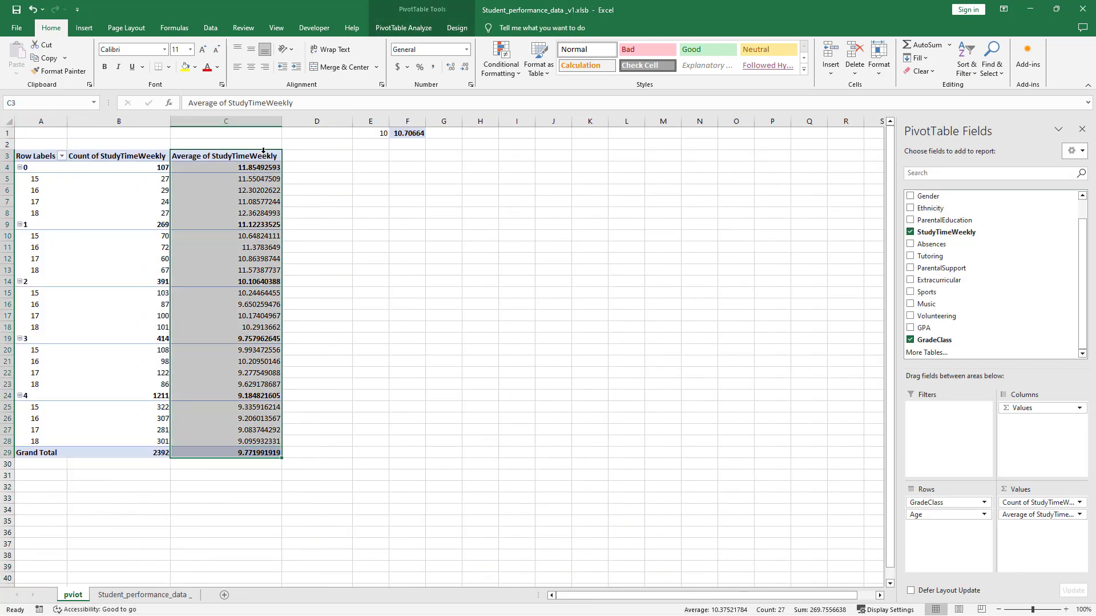
AutoFit column F to show the full average 10.70663517 beside the 10 in E1.
left_click(377, 134)
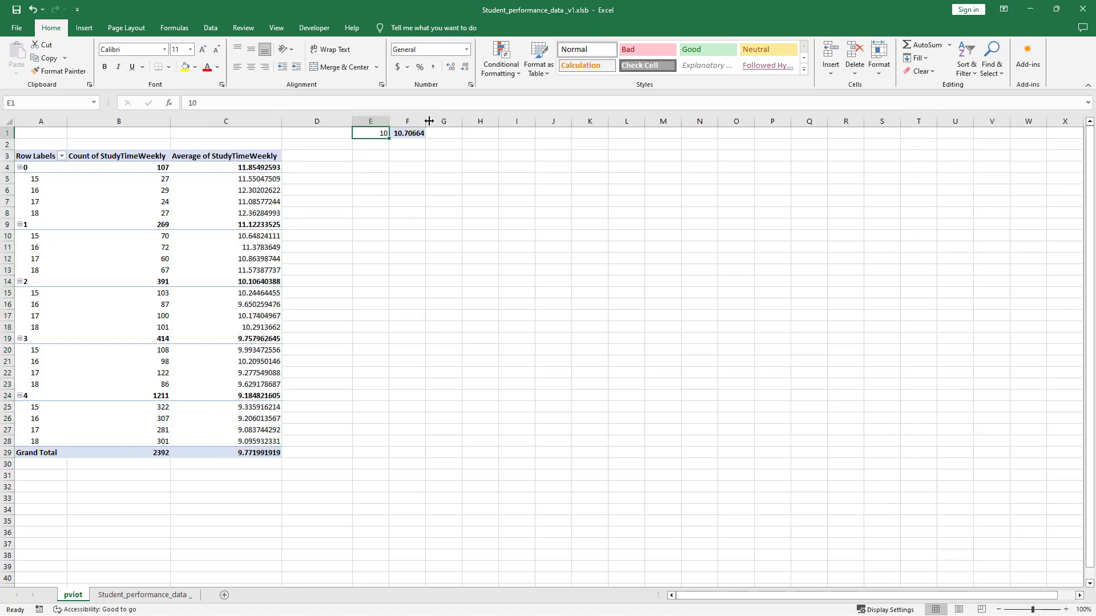
double_click(425, 121)
left_click(419, 135)
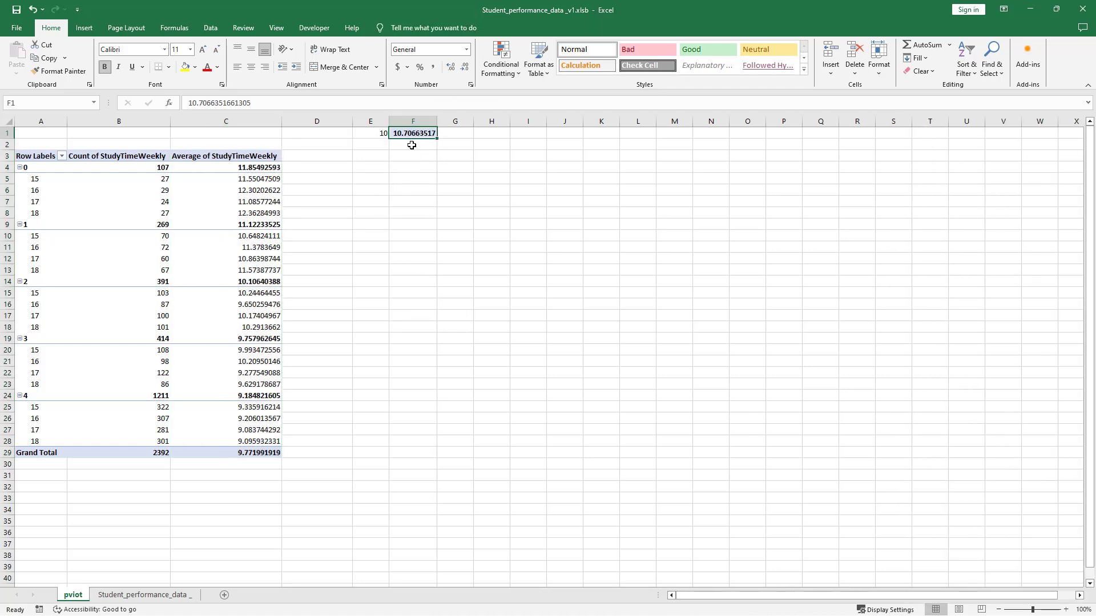
left_click(379, 133)
Inspect pivot counts and averages, including the grade class 1 count of 269.
left_click(251, 149)
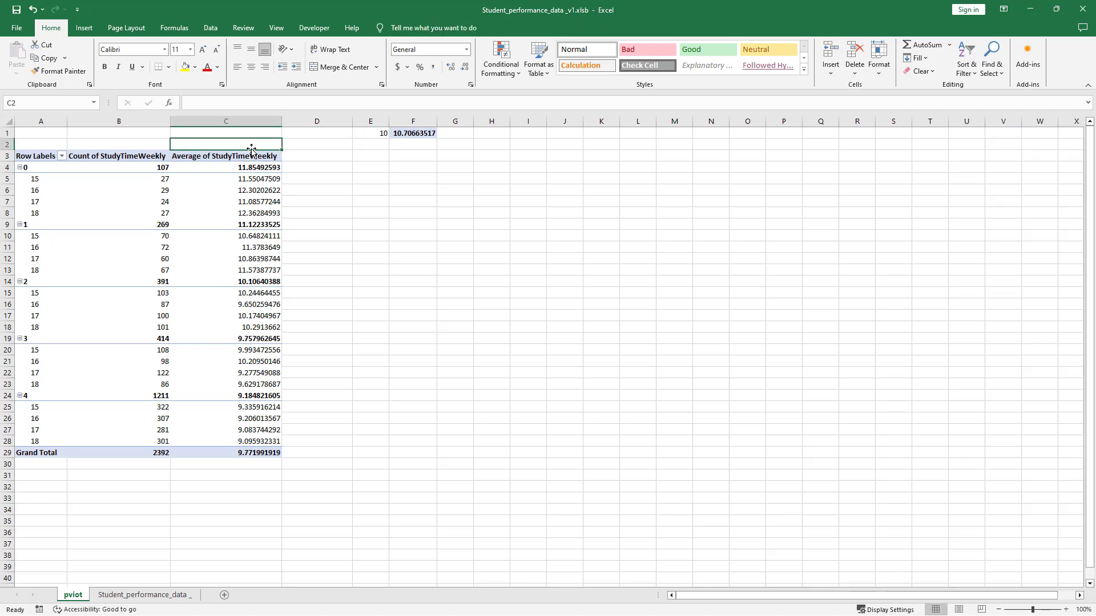
left_click(374, 134)
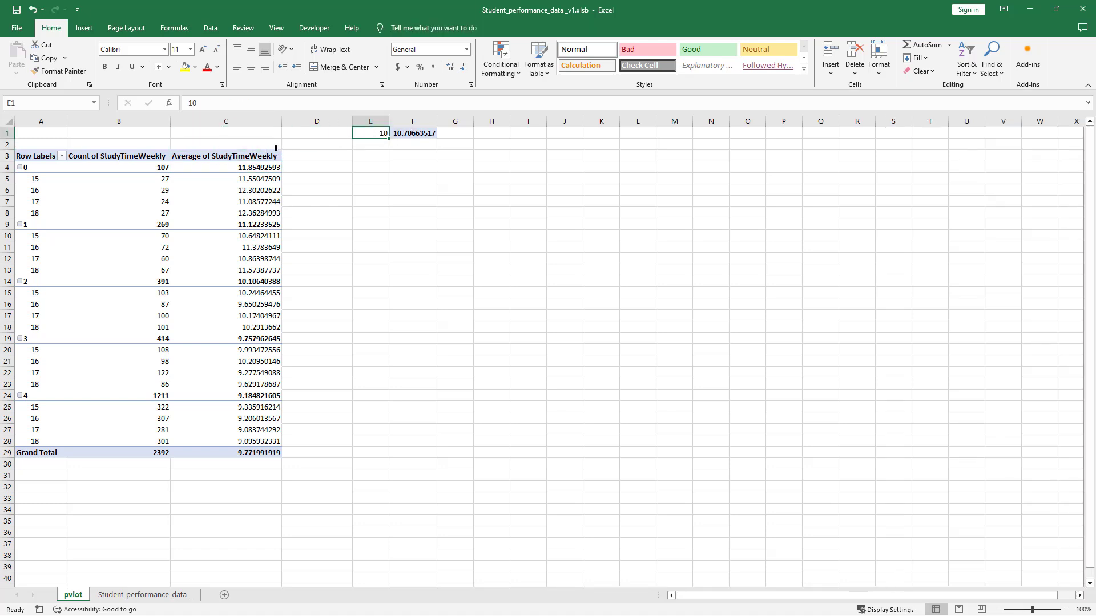
left_click(408, 135)
left_click(220, 452)
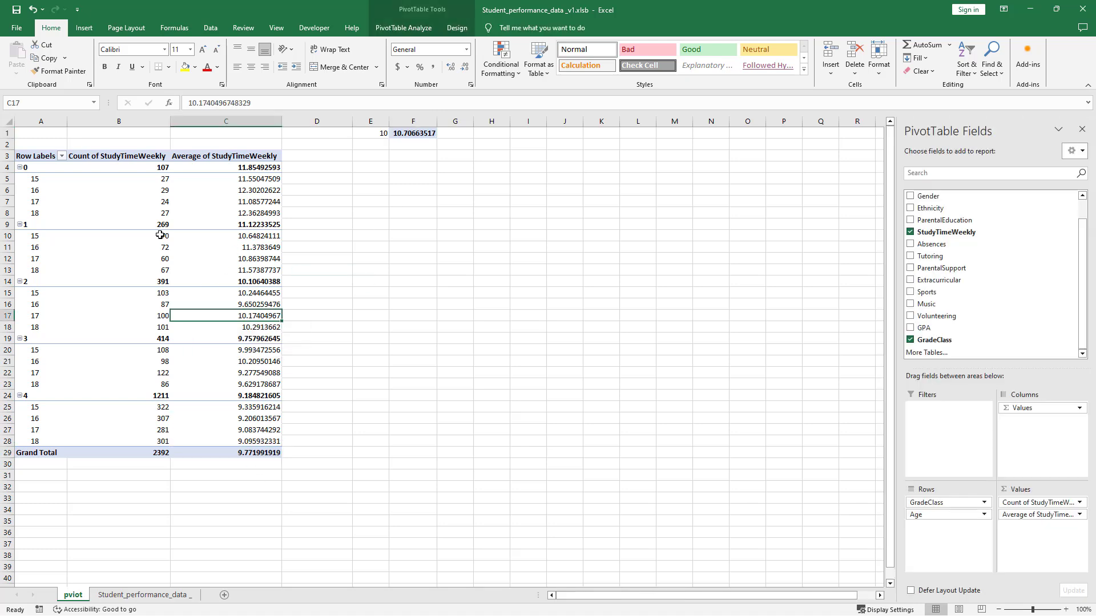
left_click(113, 226)
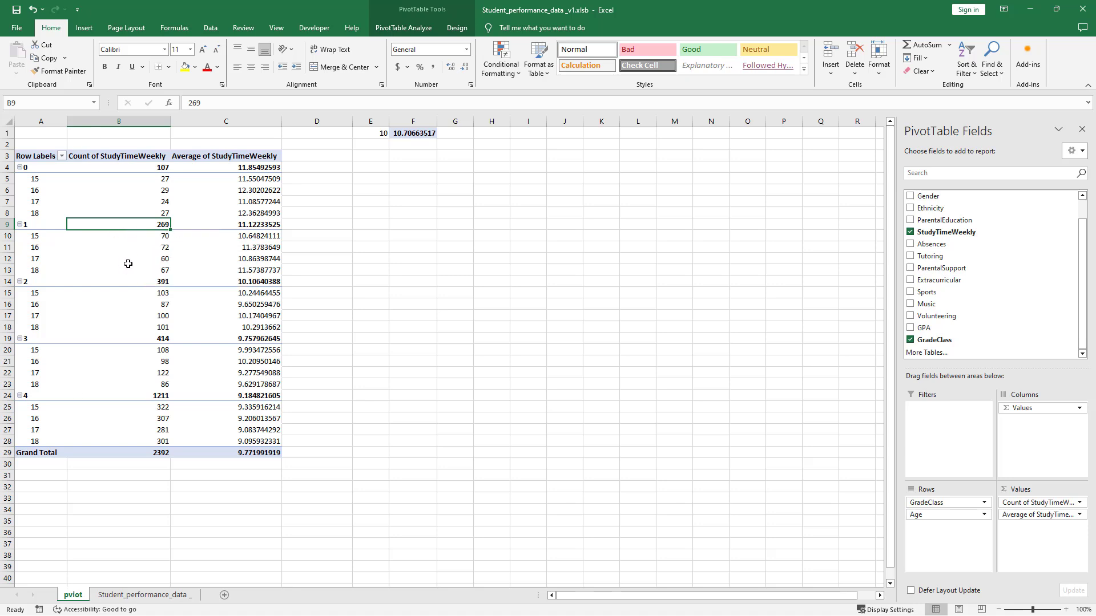
left_click_drag(144, 168, 234, 448)
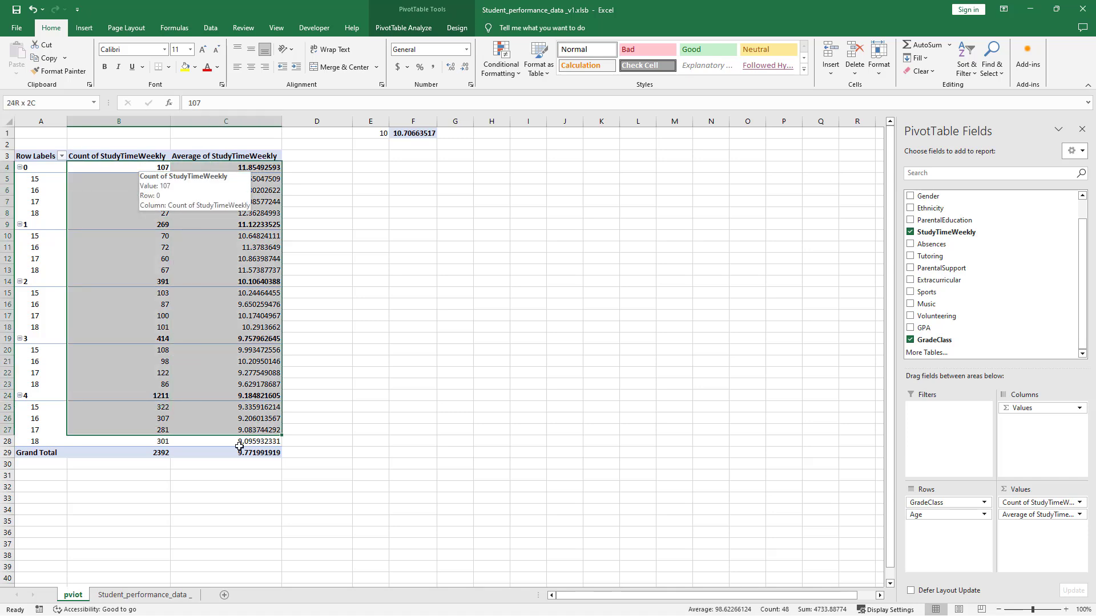
left_click(231, 433)
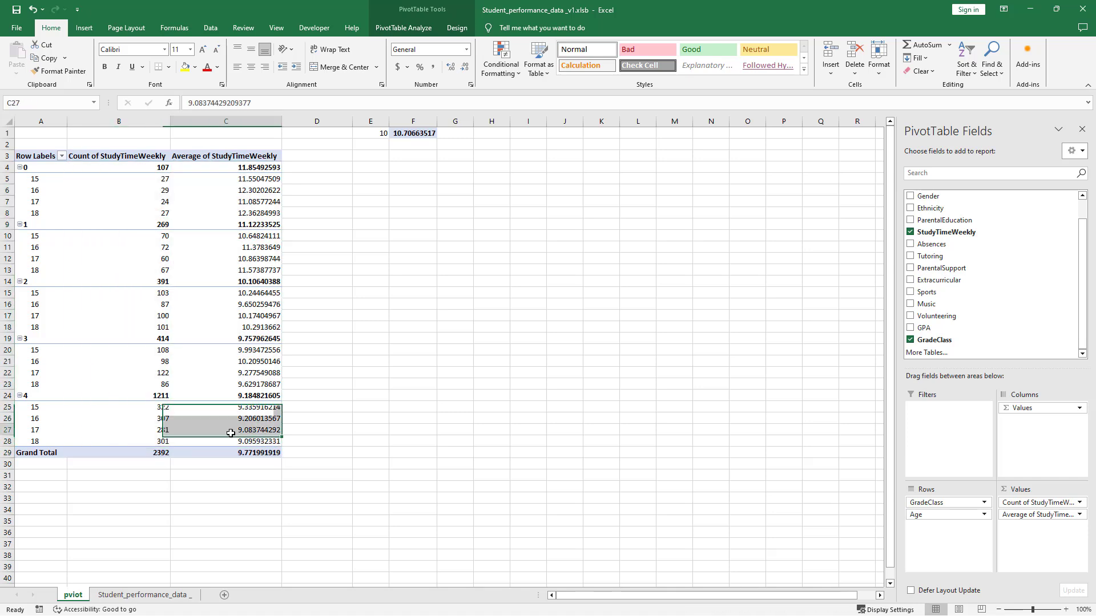
left_click(105, 159)
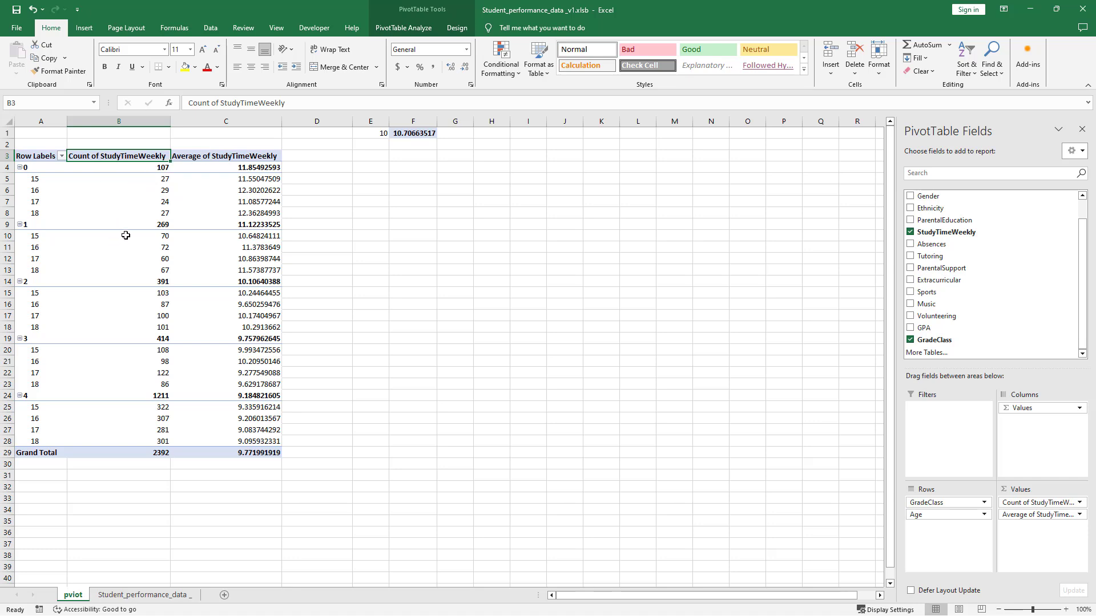
left_click_drag(114, 236, 114, 281)
left_click_drag(249, 236, 250, 315)
left_click(246, 331)
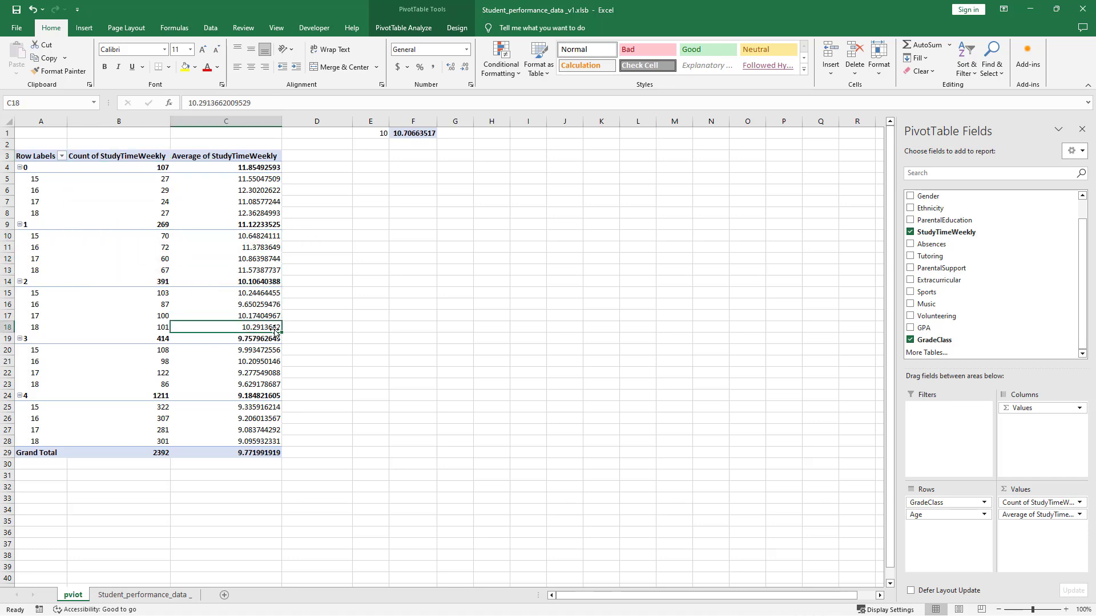
left_click(373, 133)
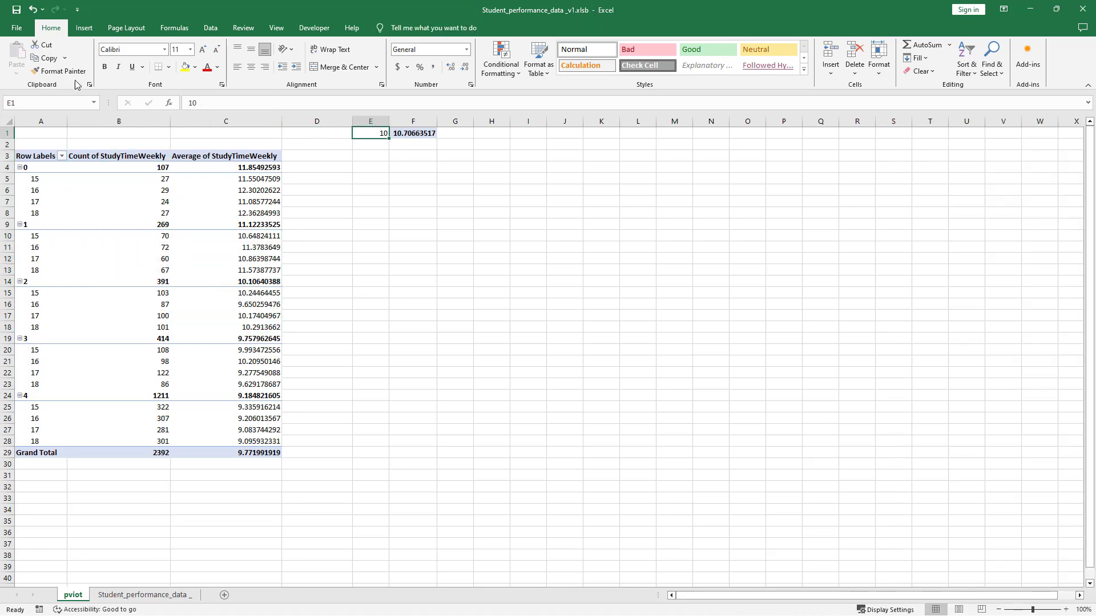
On the data sheet, enter the header StudyTimeWeekly_MoreThan in cell P1.
left_click(185, 67)
left_click(413, 259)
left_click(165, 597)
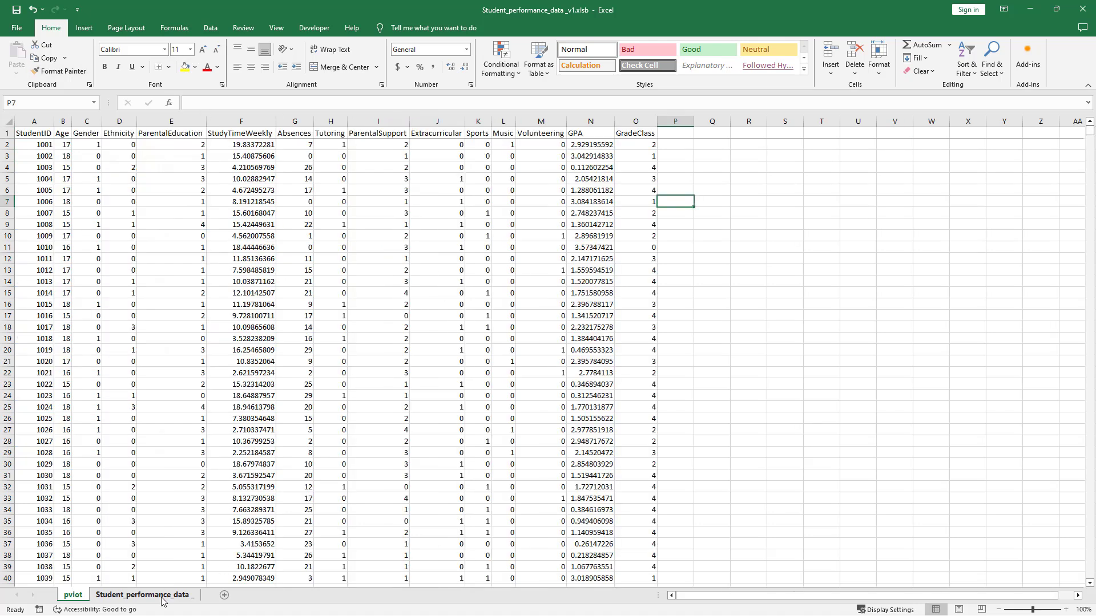
left_click(634, 134)
left_click(667, 136)
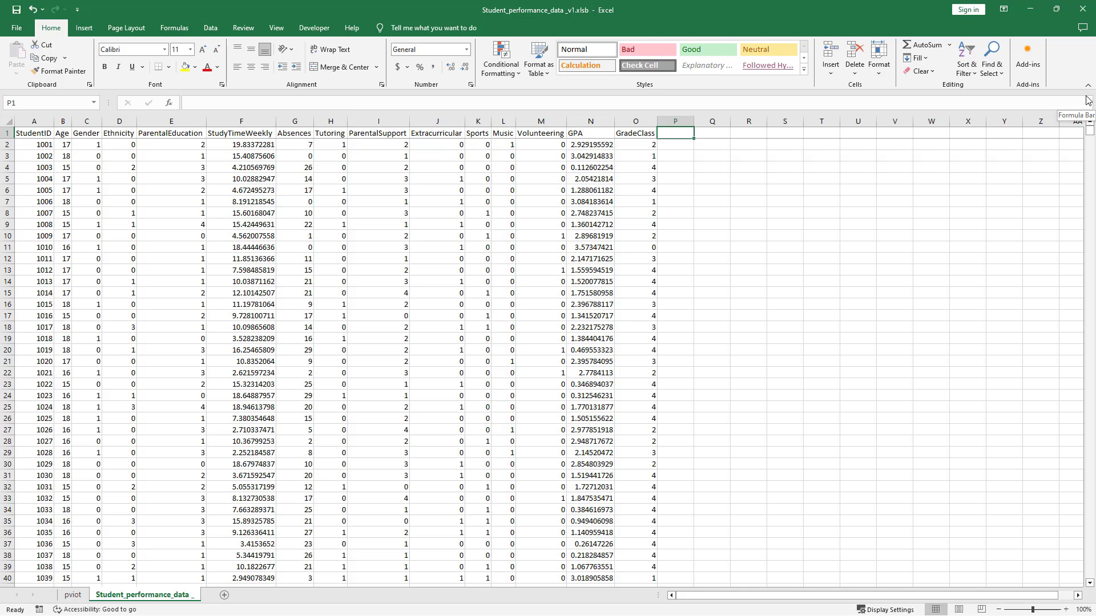
type("MoreTha")
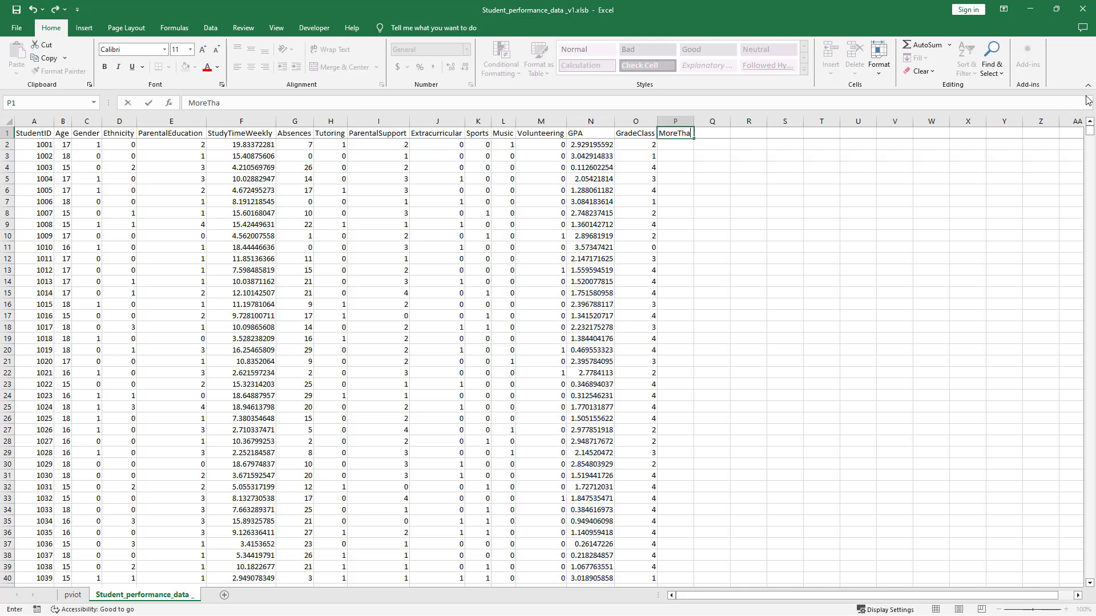
type("nGivenHour")
key("F2")
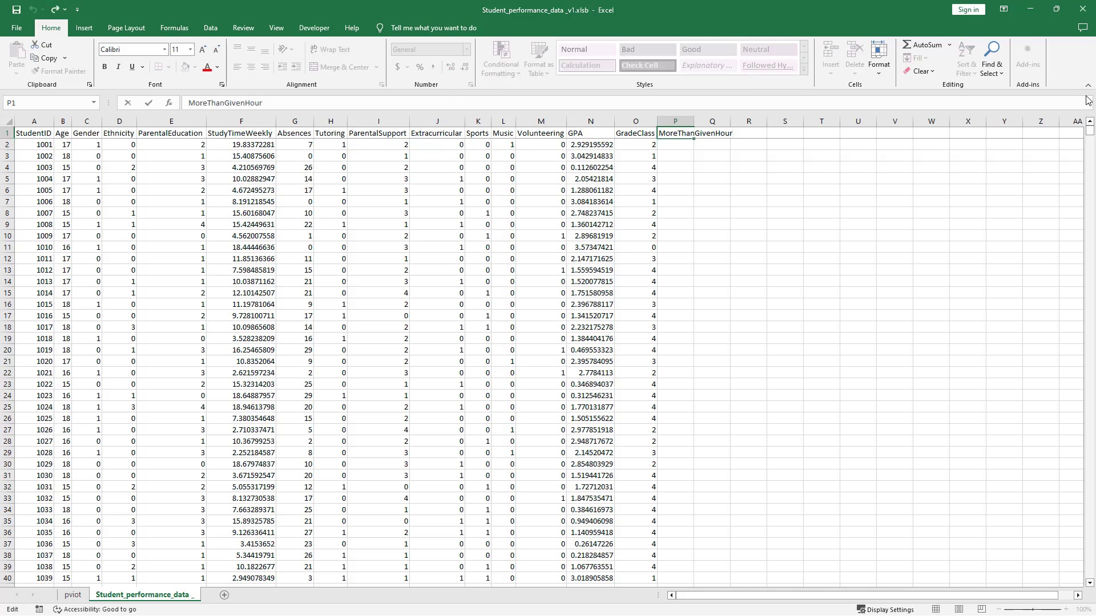
key("Home")
key("End")
key("Home")
type("Study")
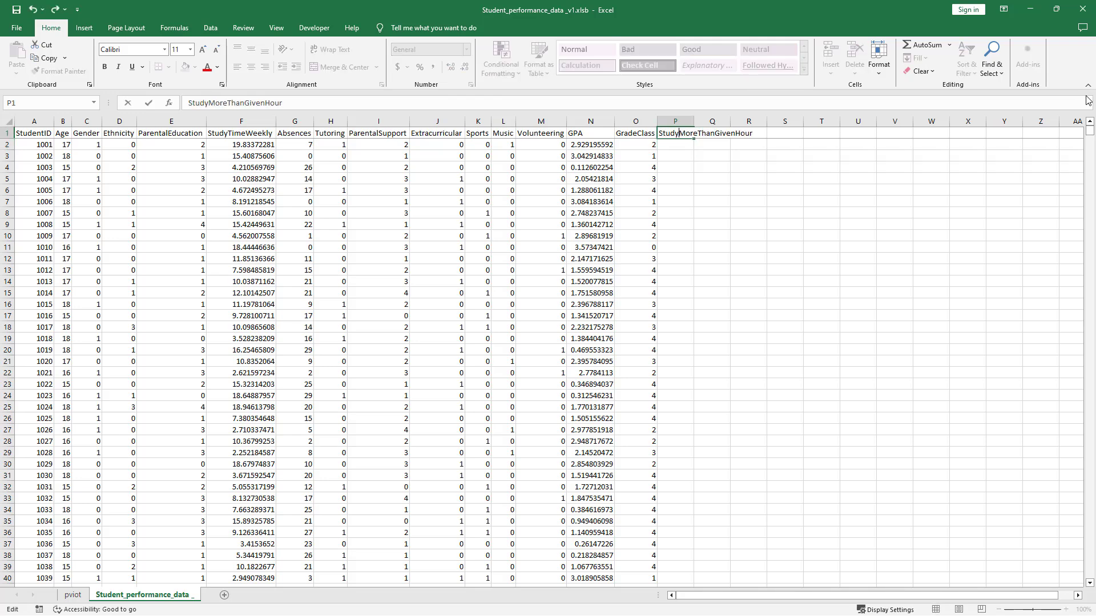
type("Time")
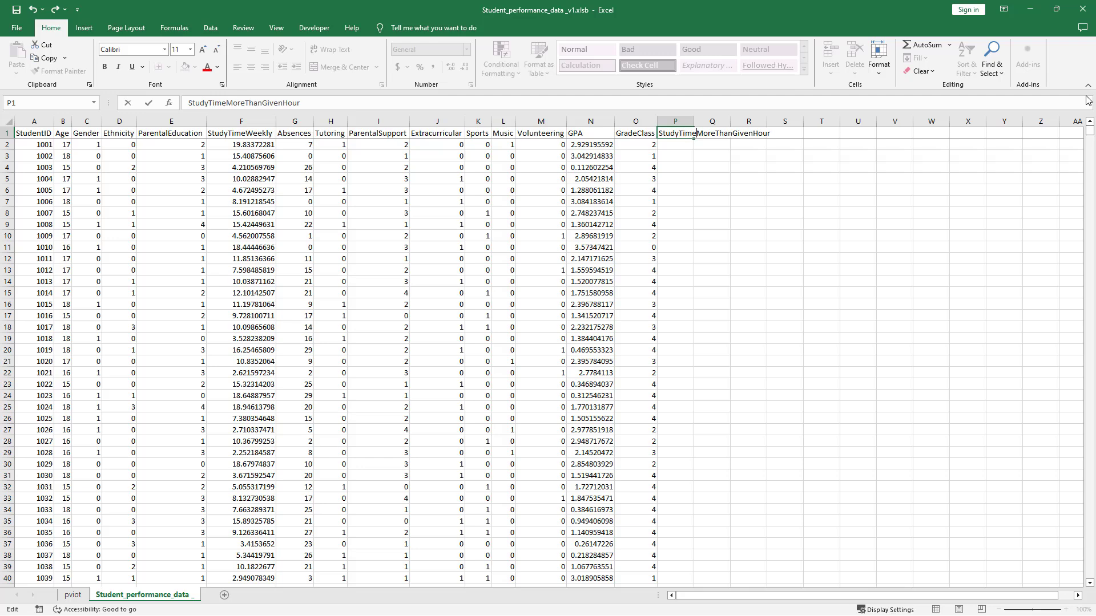
type("Weekly_")
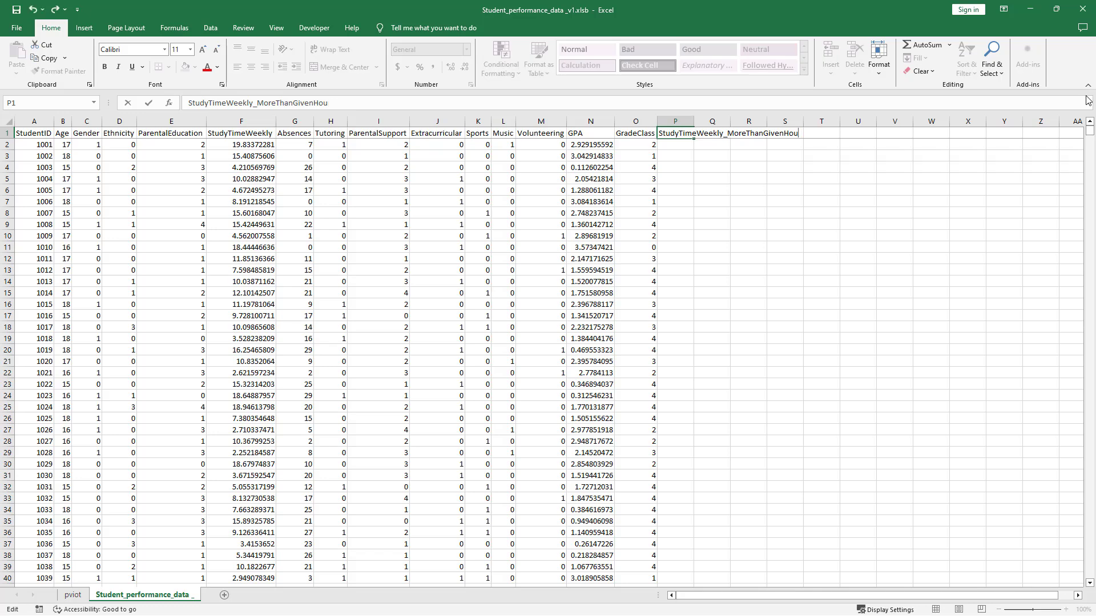
key("BackSpace")
key("BackSpace")
key("BackSpace")
key("ctrl+Return")
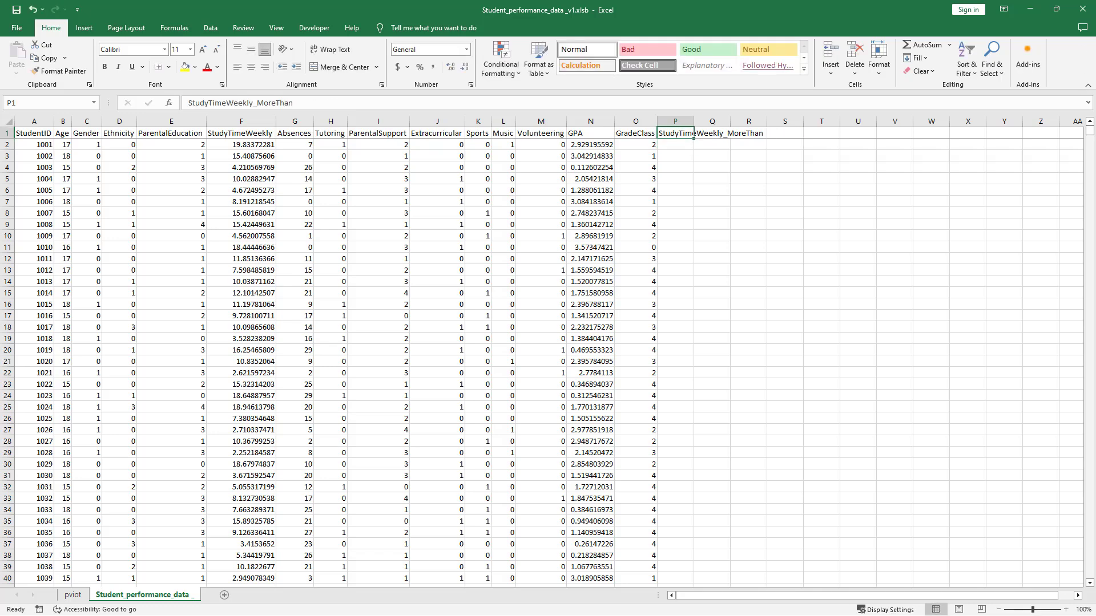
AutoFit column P and enter =F2>pviot!E1 in P2.
left_click(675, 121)
double_click(694, 121)
left_click(665, 144)
type("=")
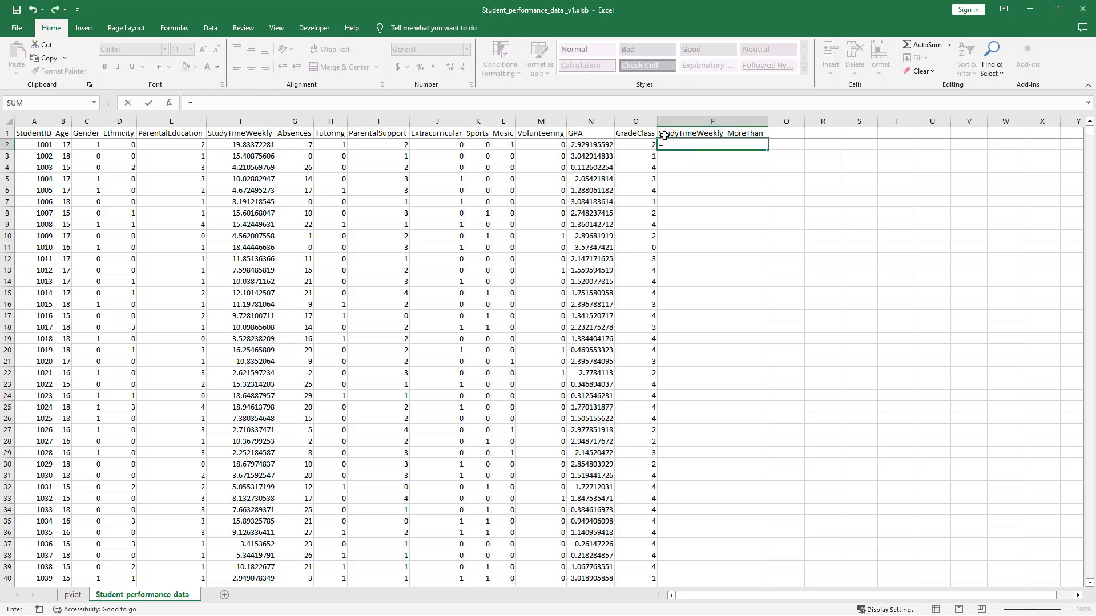
left_click(243, 143)
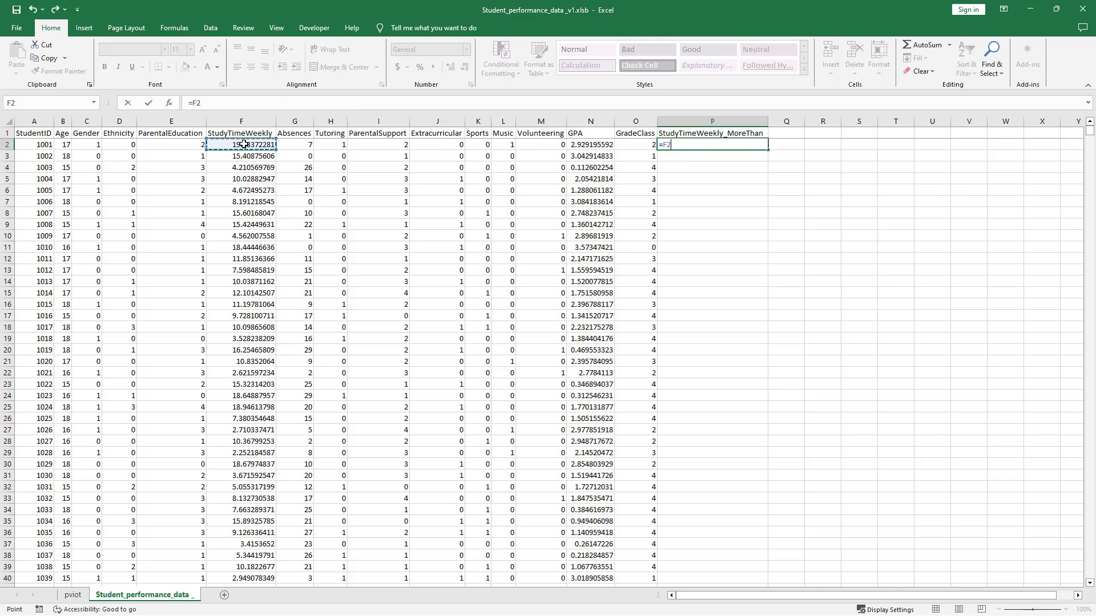
type(">")
key("BackSpace")
left_click(72, 594)
left_click(362, 137)
key("Return")
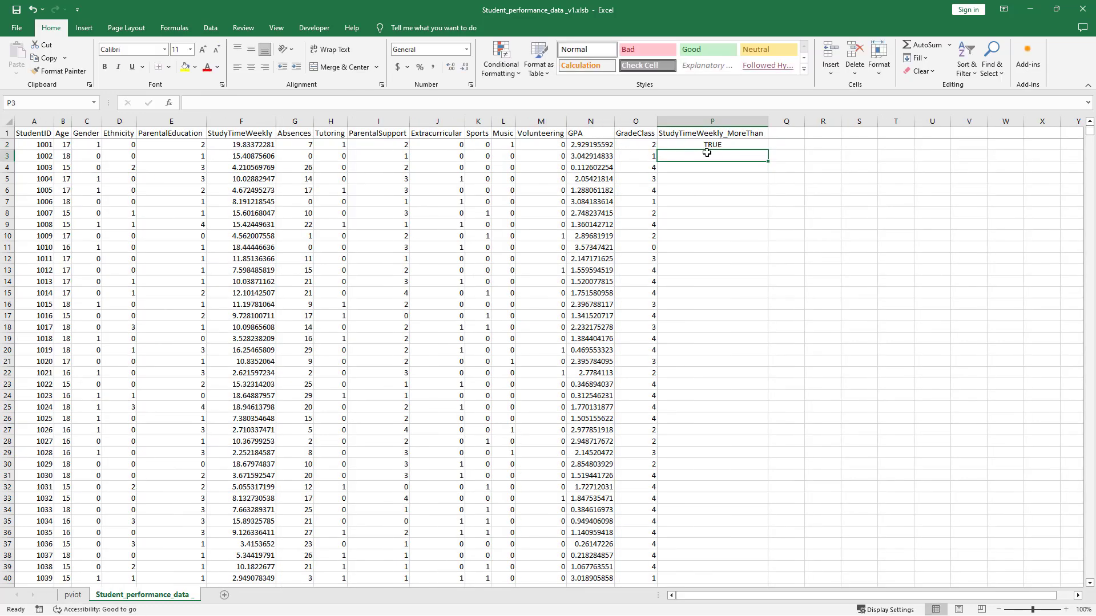
Make the threshold reference absolute so P2 reads =F2>pviot!$E$1.
left_click(710, 147)
left_click(223, 103)
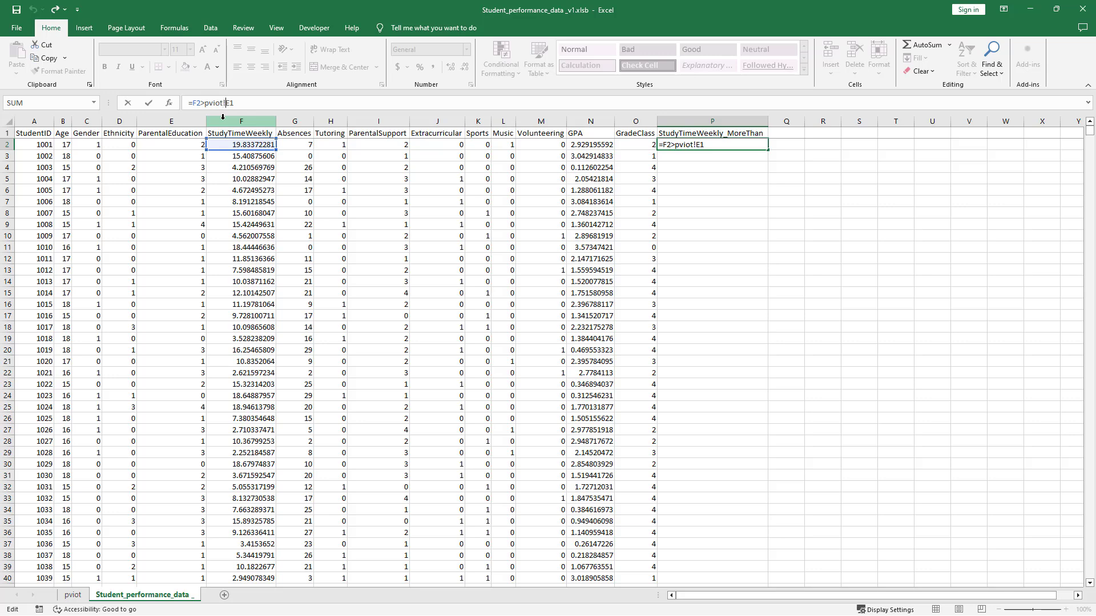
key("F4")
key("ctrl+Return")
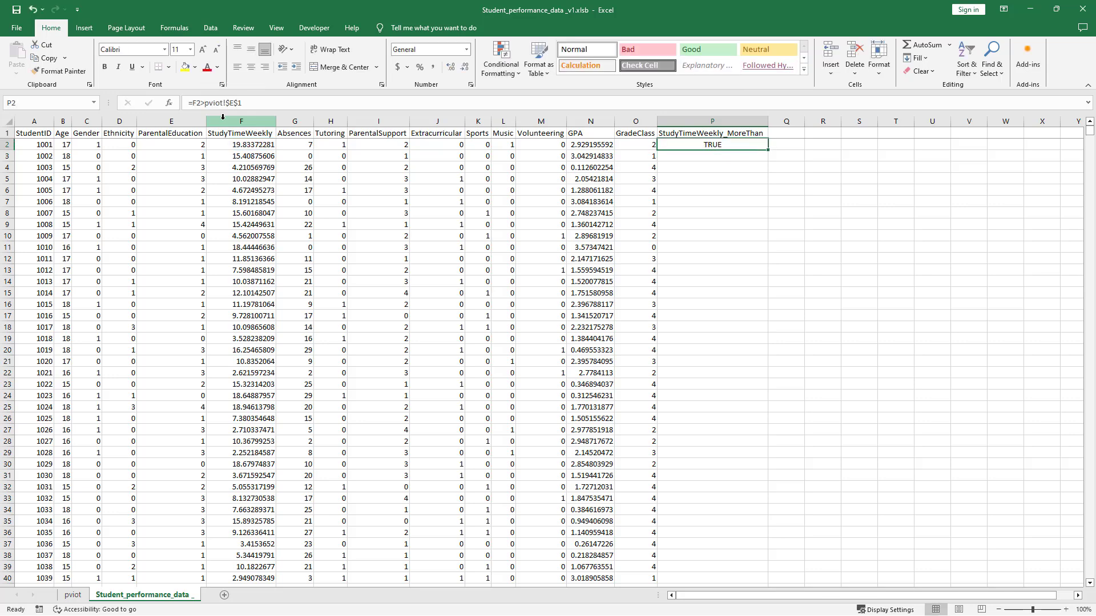
Jump to the last data row, reaching the empty cell P2393.
key("Home")
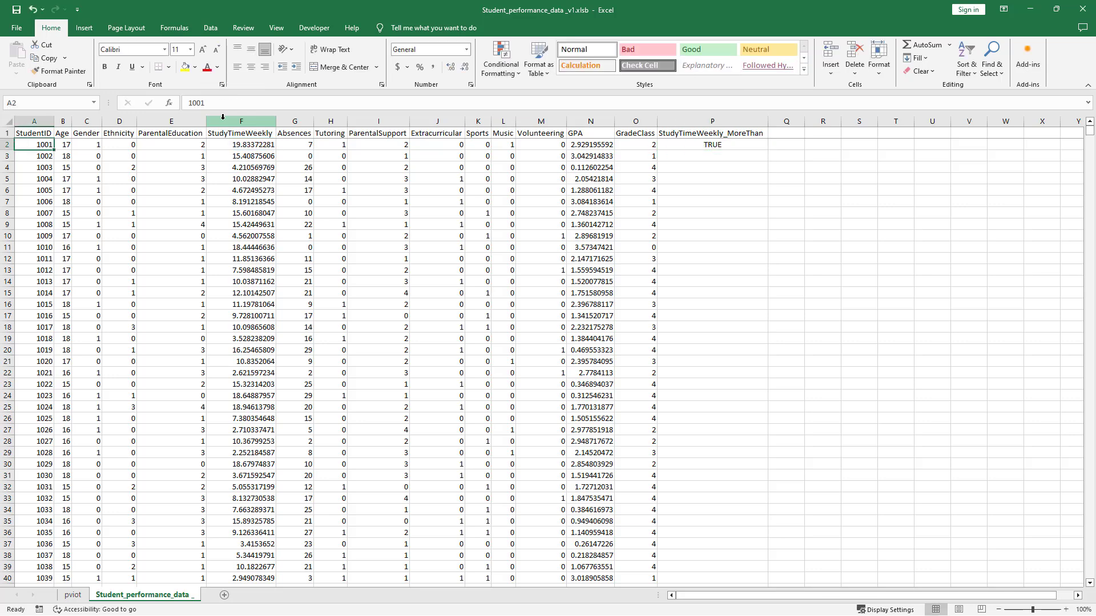
key("ctrl+Down")
key("ctrl+Right")
key("Right")
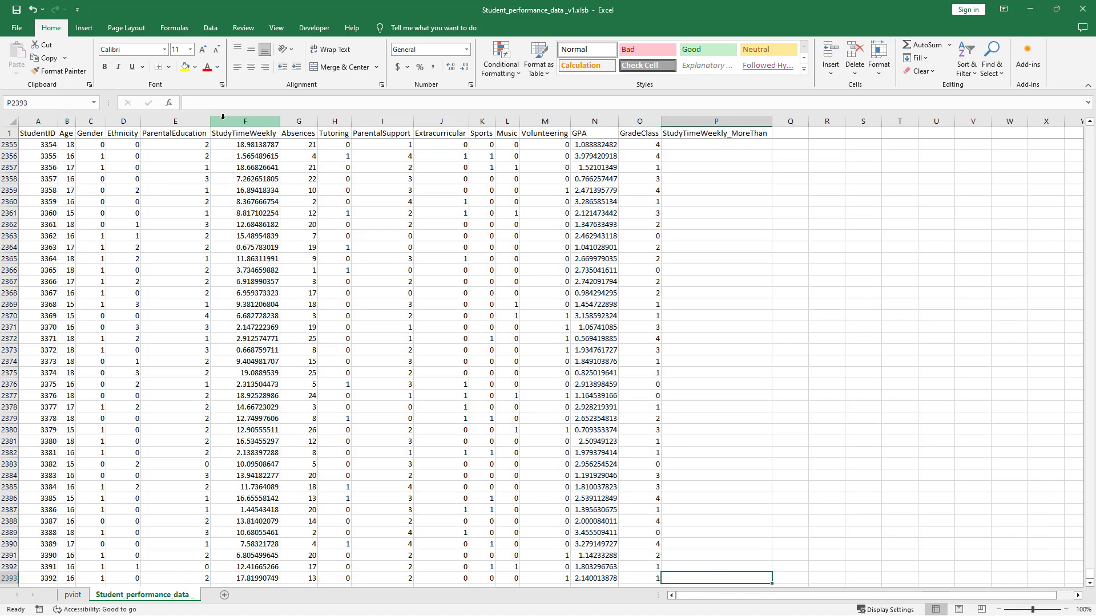
scroll(371, 428, "down", 2)
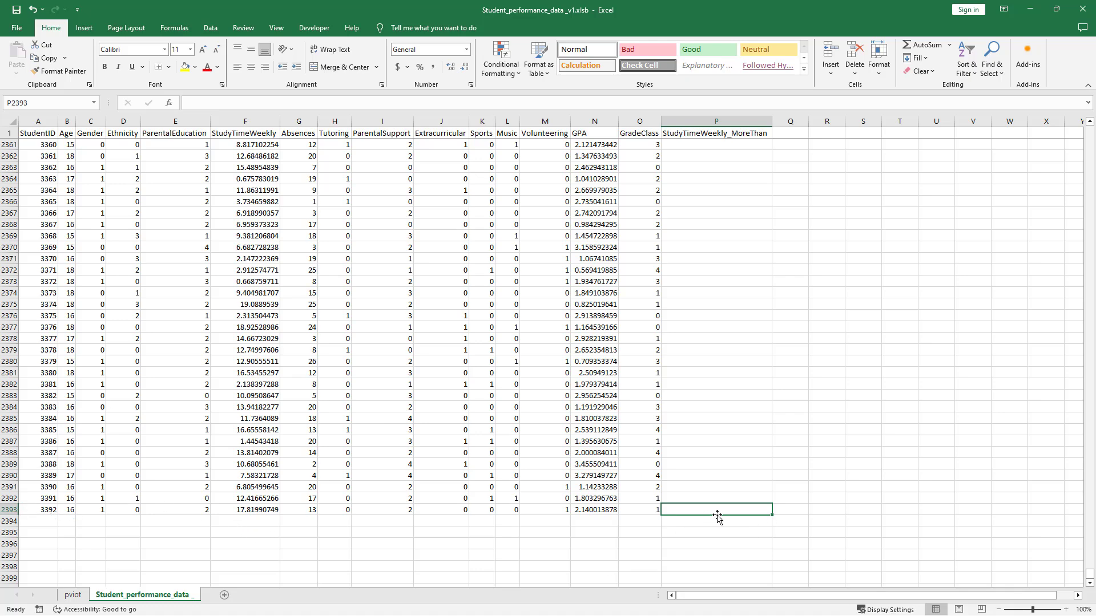
key("ctrl+shift+Up")
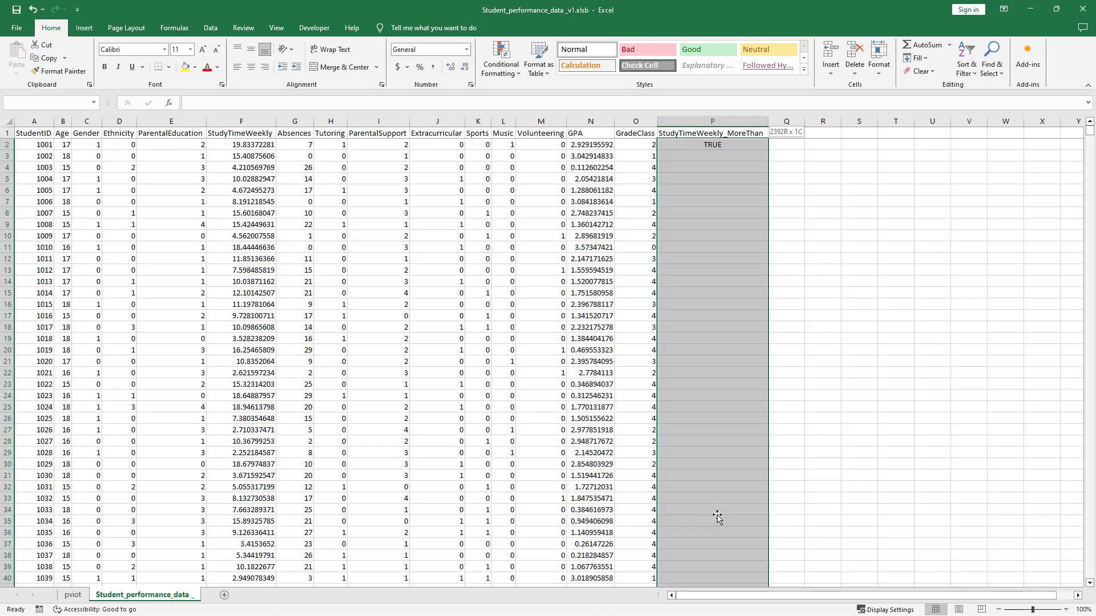
key("ctrl+d")
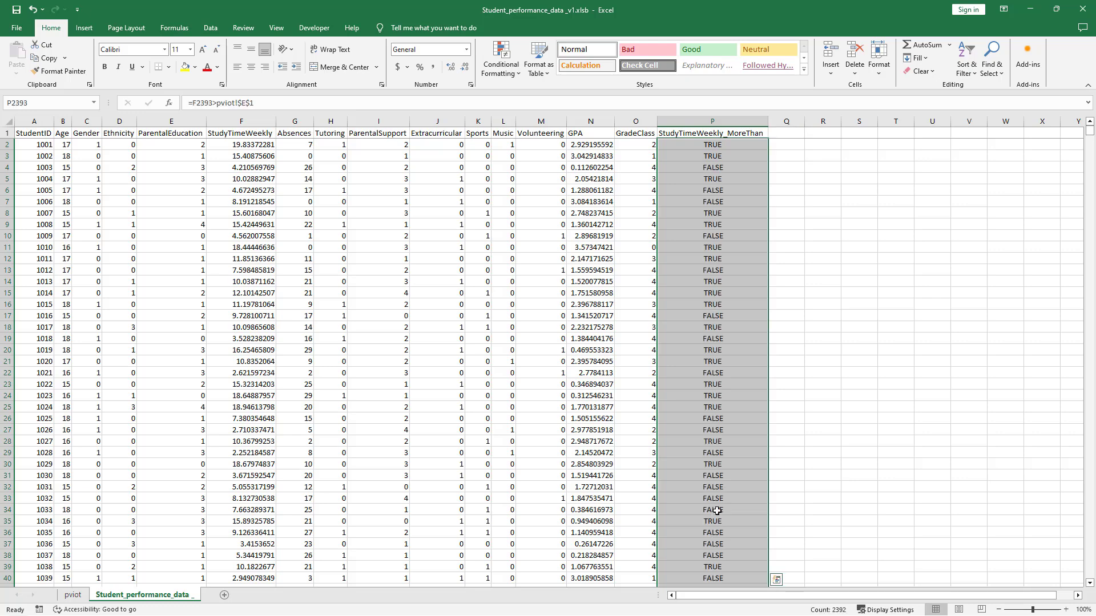
left_click(721, 168)
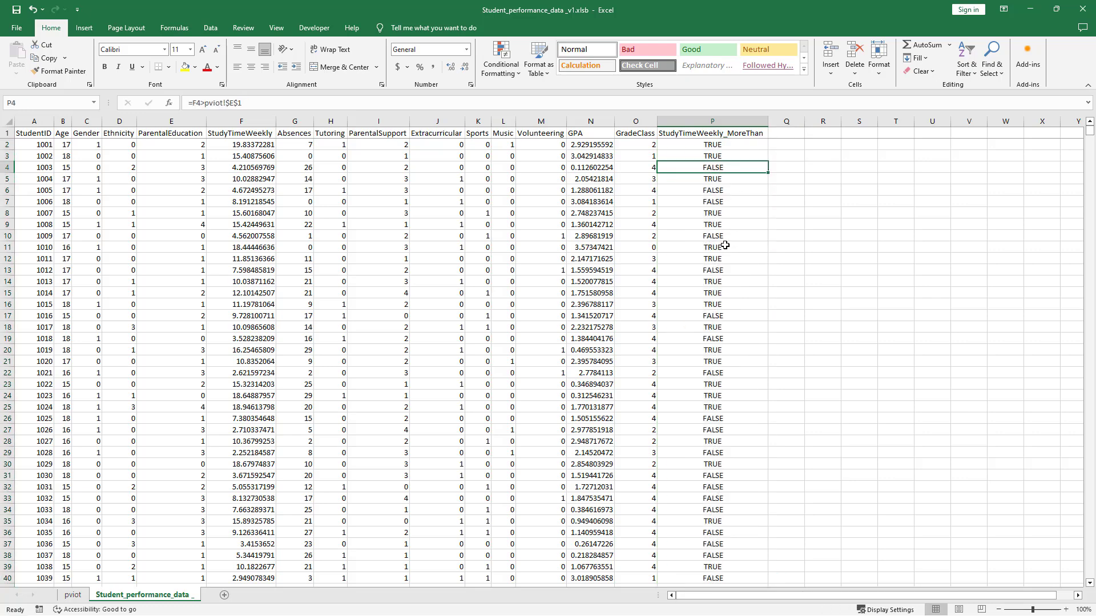
double_click(734, 197)
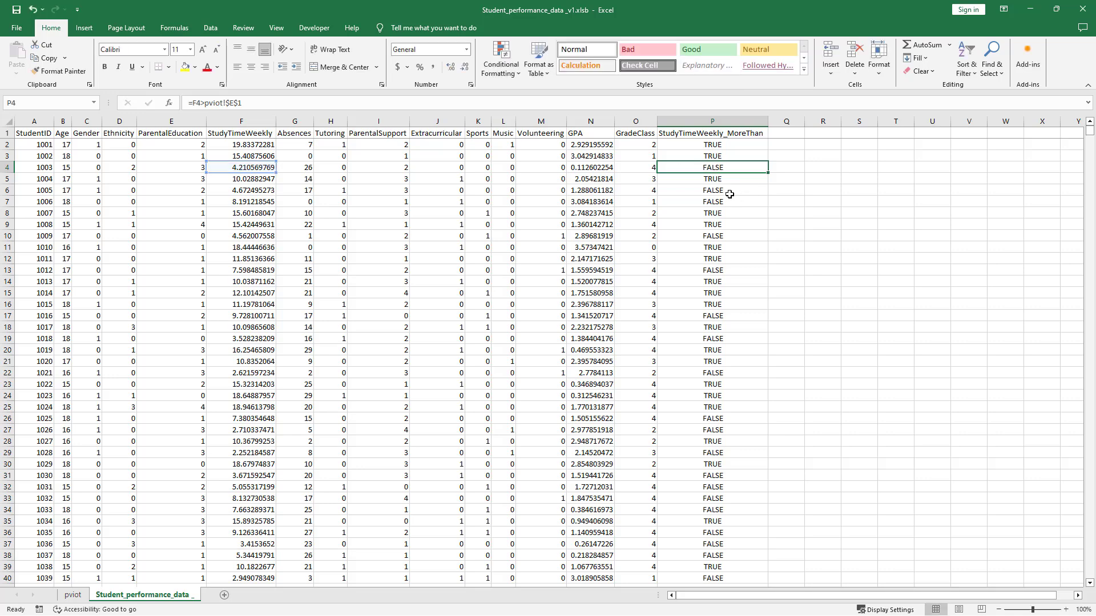
key("Escape")
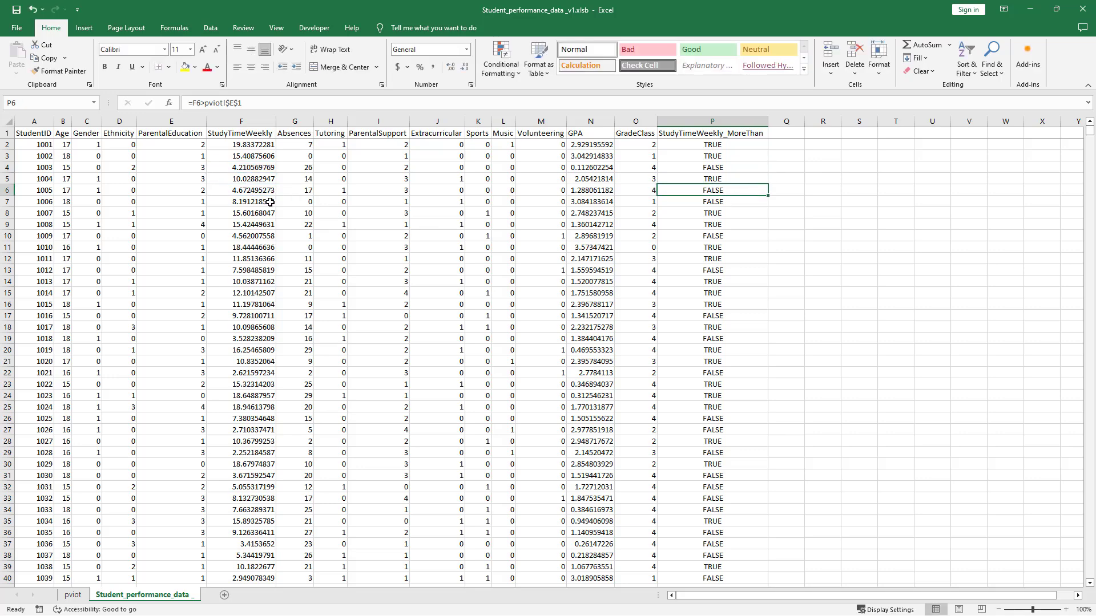
double_click(703, 236)
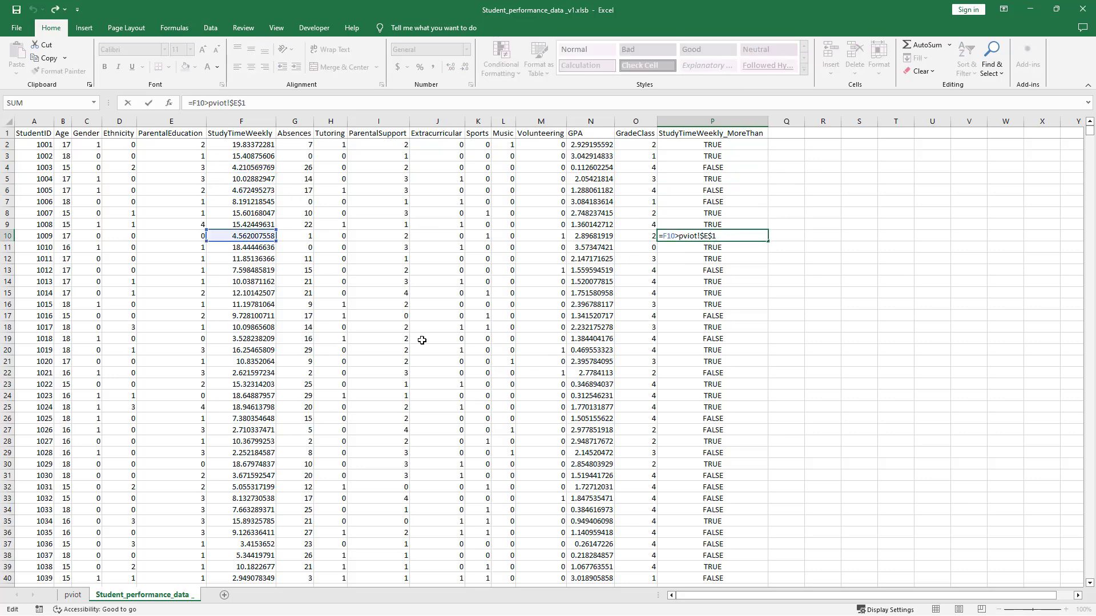
key("Escape")
left_click(732, 117)
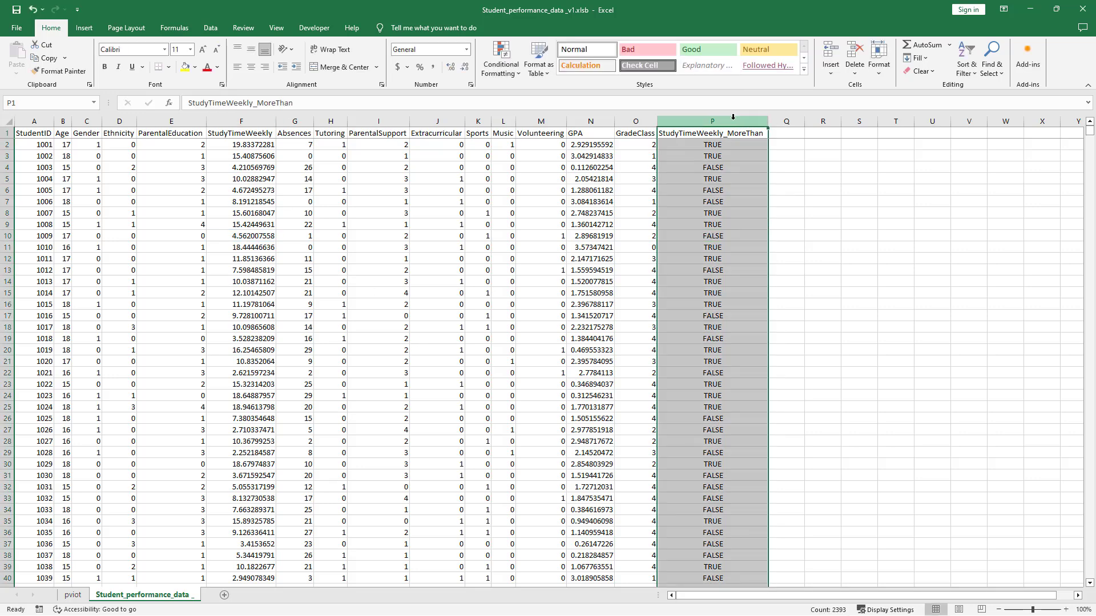
key("alt+F1")
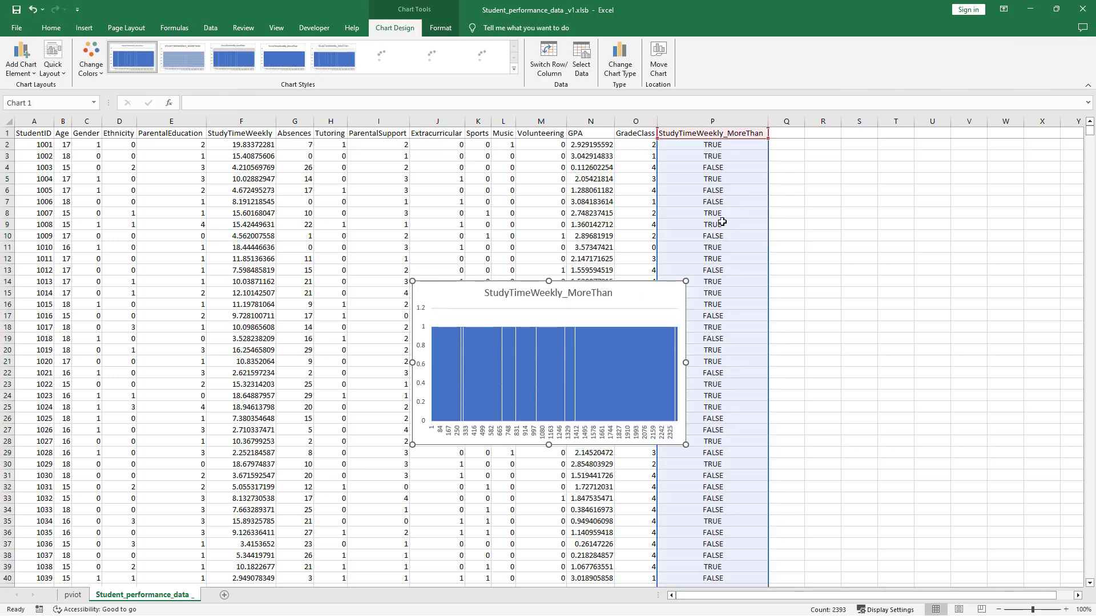
left_click_drag(686, 363, 1037, 362)
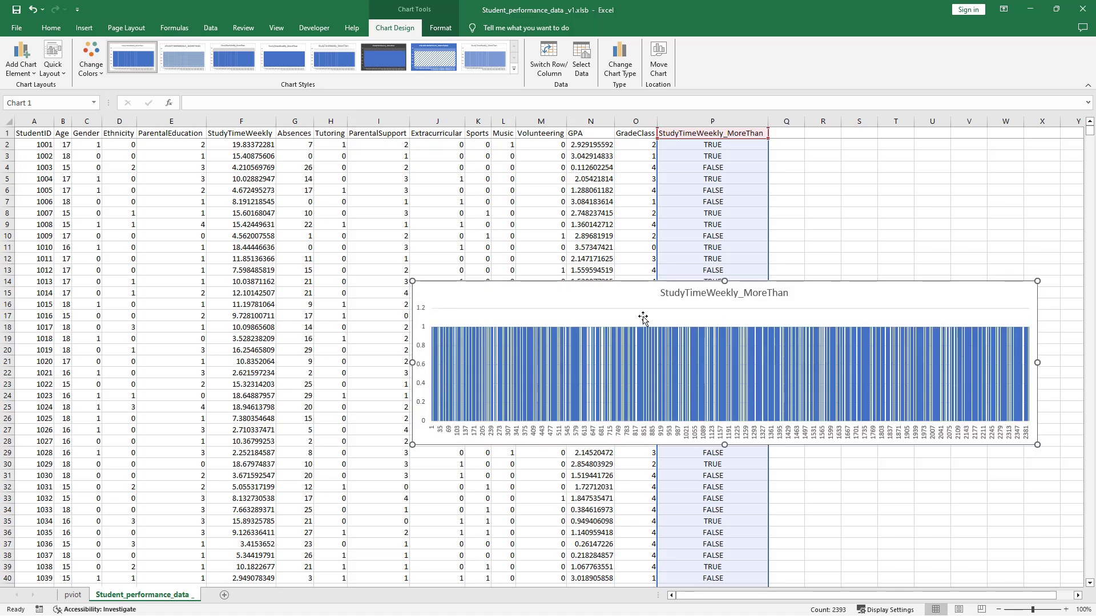
left_click_drag(556, 295, 366, 286)
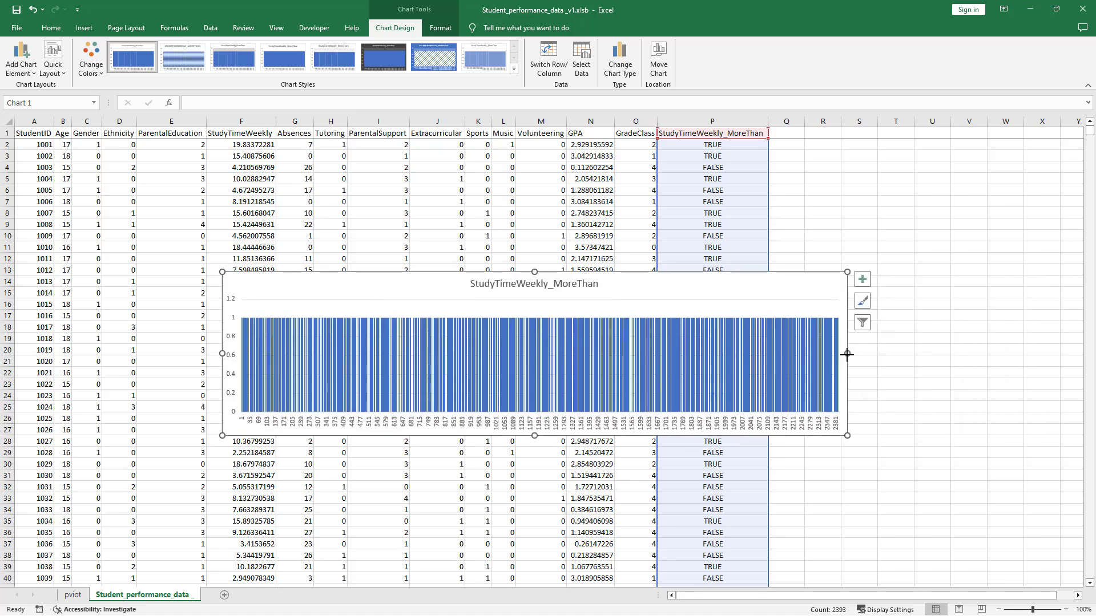
left_click_drag(844, 353, 990, 344)
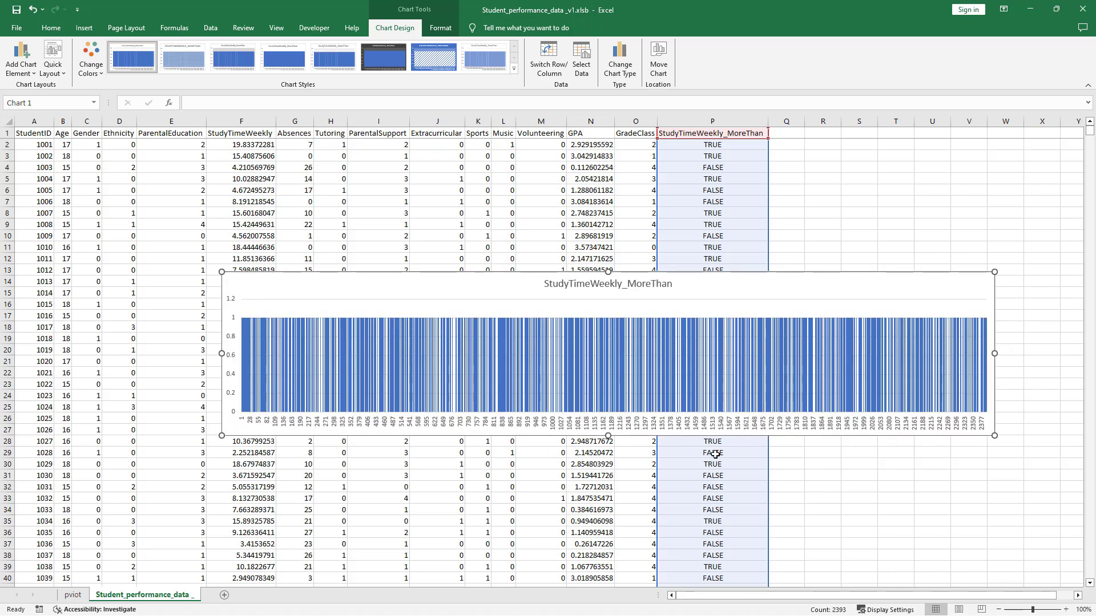
left_click(228, 283)
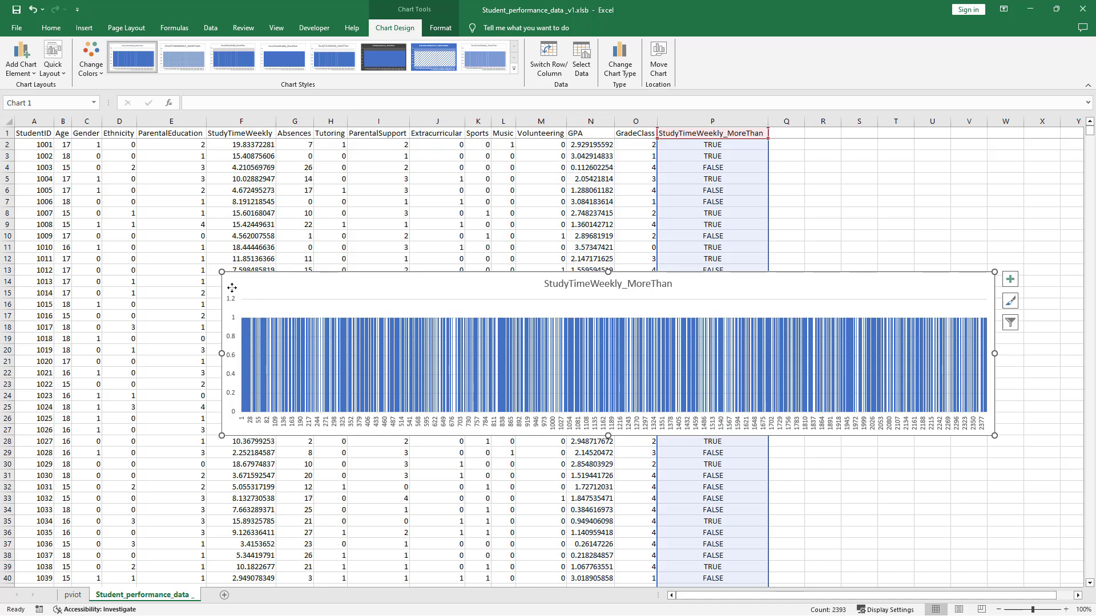
key("Delete")
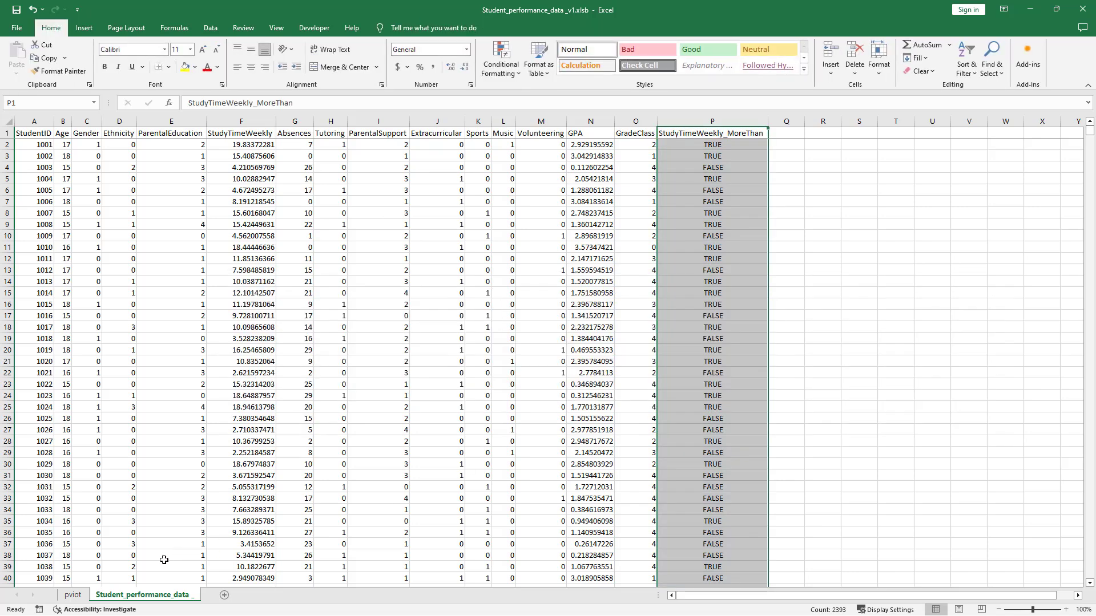
Change the pivot's data source so the range ends at column P instead of O.
left_click(164, 558)
left_click(73, 596)
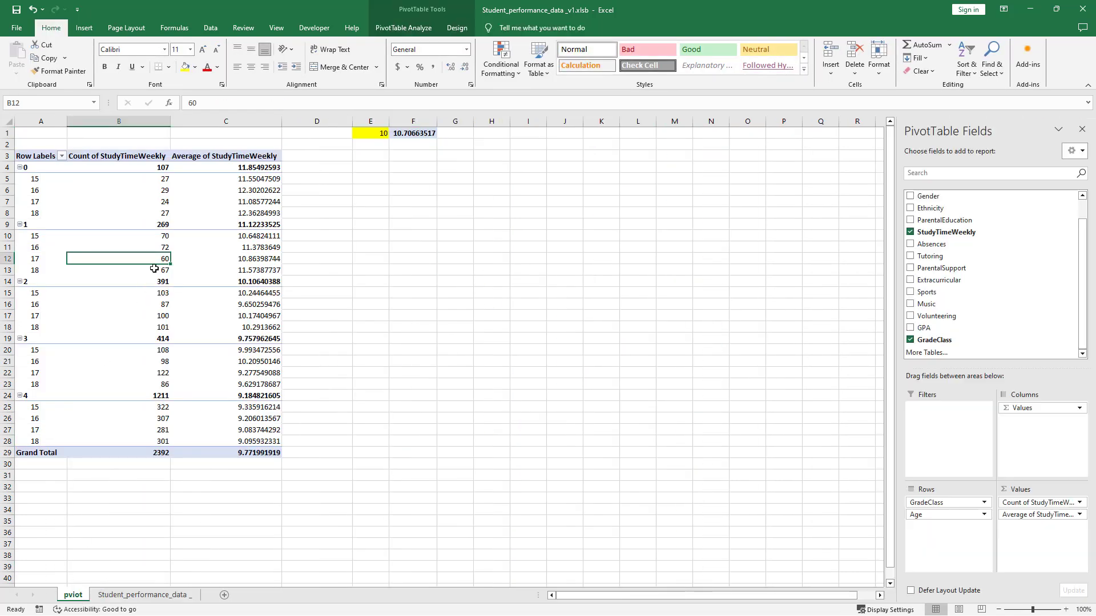
left_click(431, 27)
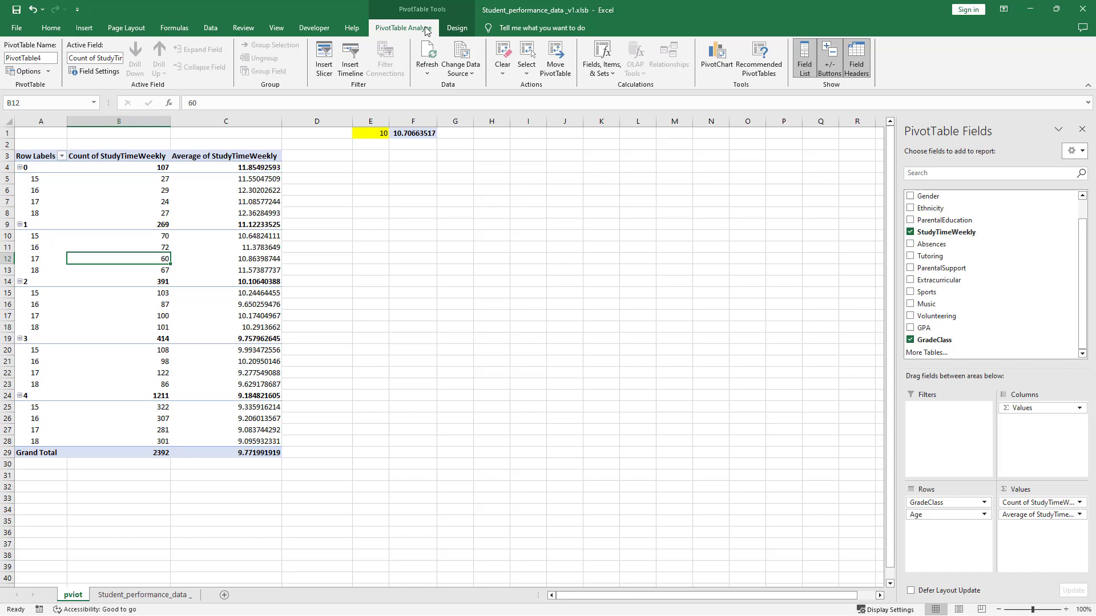
left_click(450, 73)
left_click(479, 104)
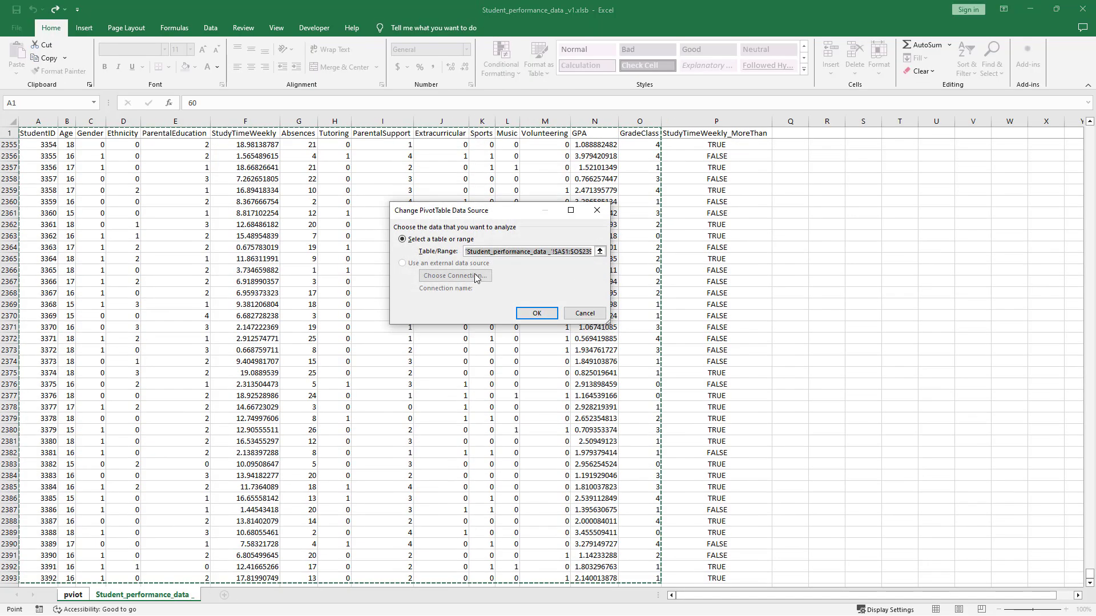
left_click(578, 254)
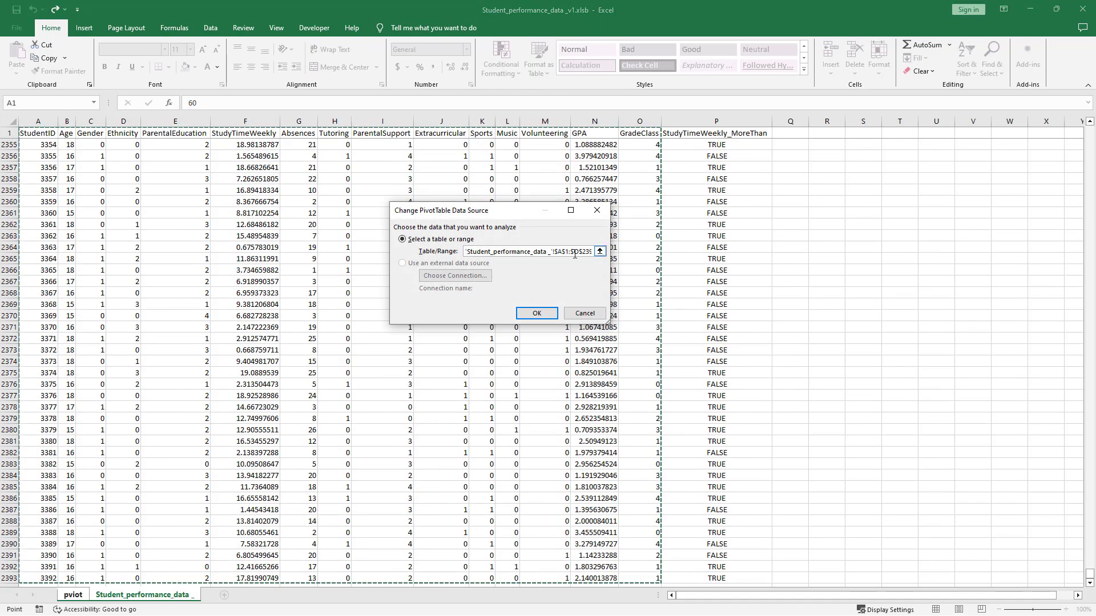
key("BackSpace")
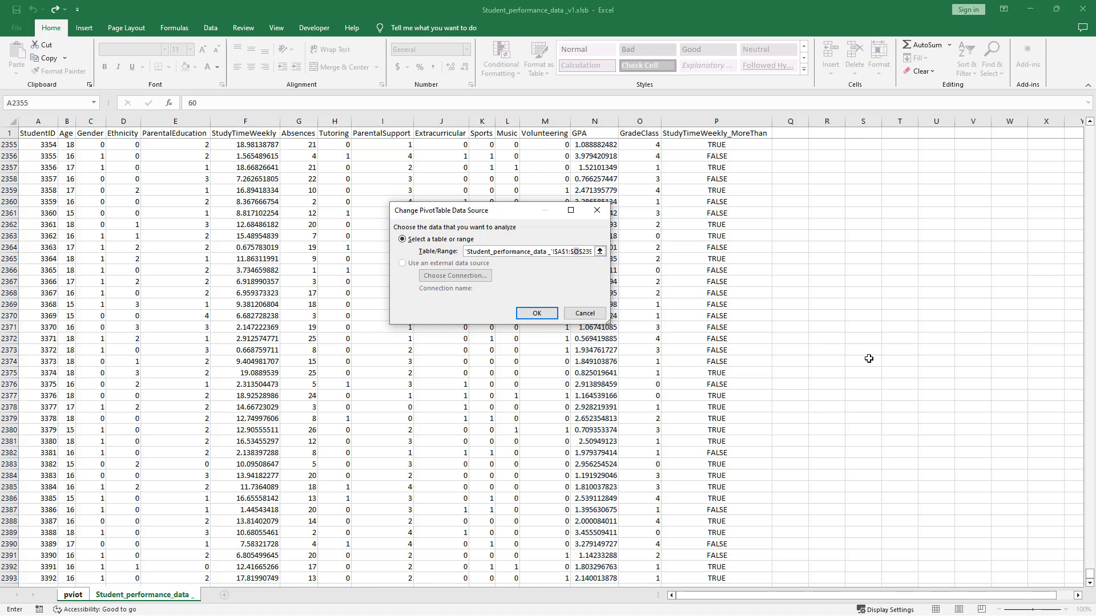
type("P")
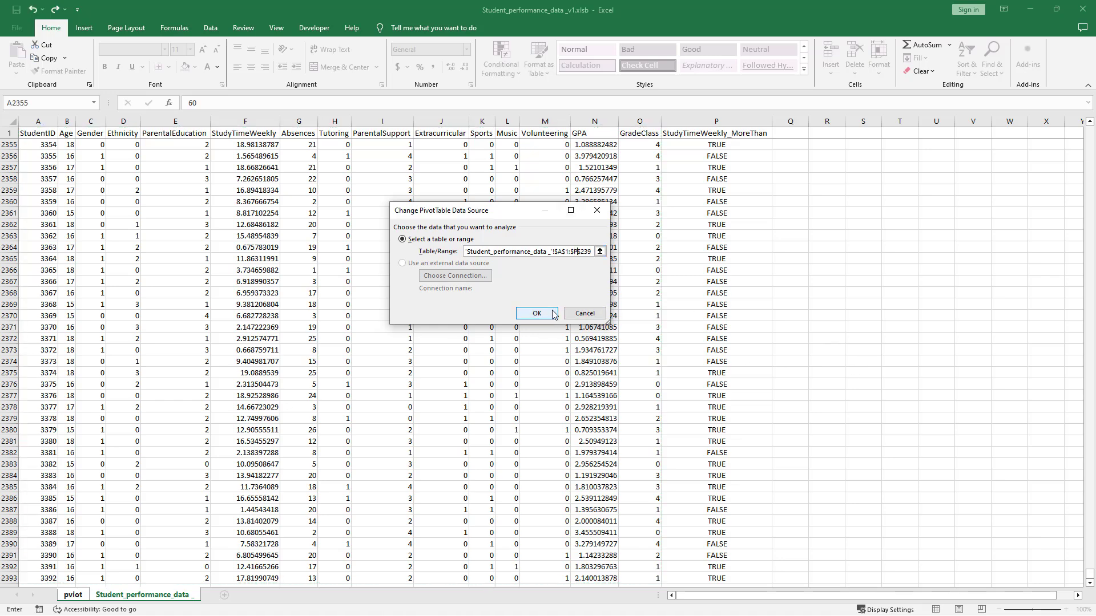
left_click(533, 313)
Select cells in the pivot, ending on the Grand Total average.
right_click(143, 236)
key("Escape")
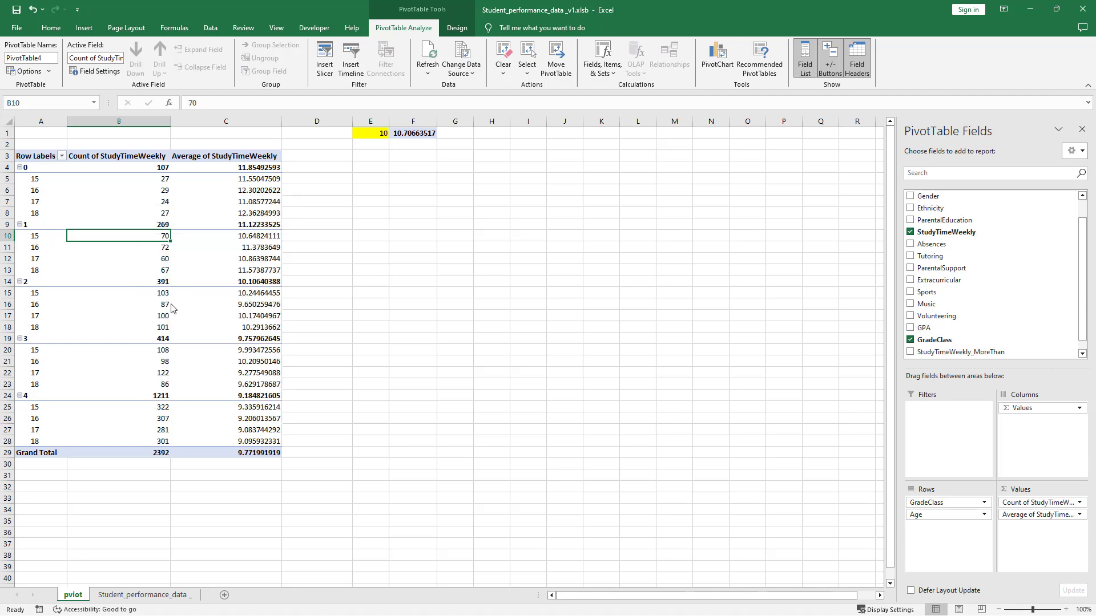
left_click(140, 268)
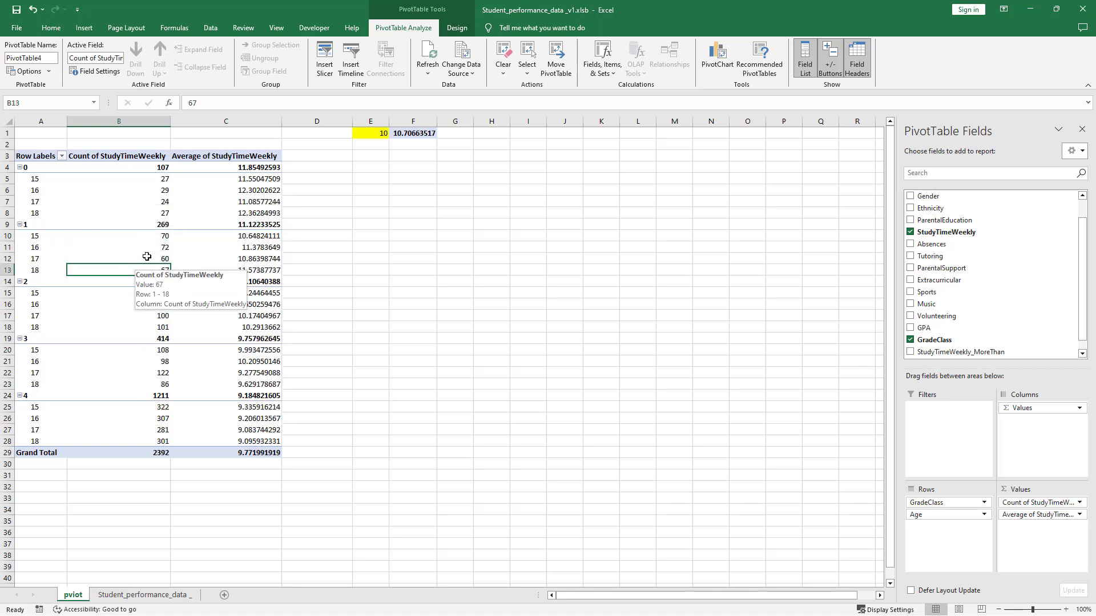
left_click(250, 452)
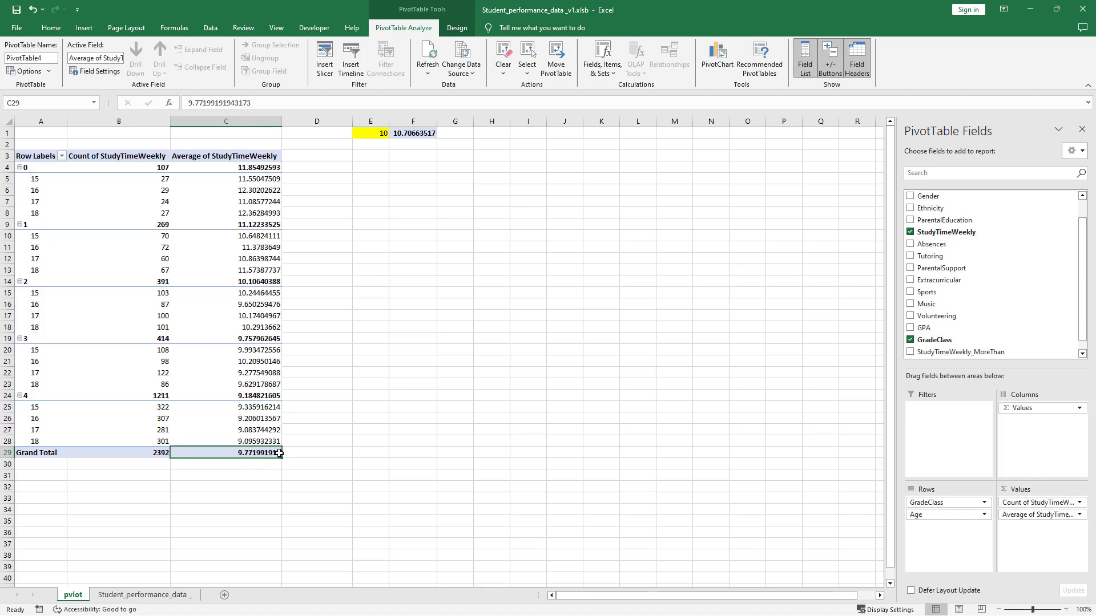
Copy the 9.771992 Grand Total average into I1 and label H1 'general'.
key("ctrl+c")
left_click(531, 133)
key("ctrl+v")
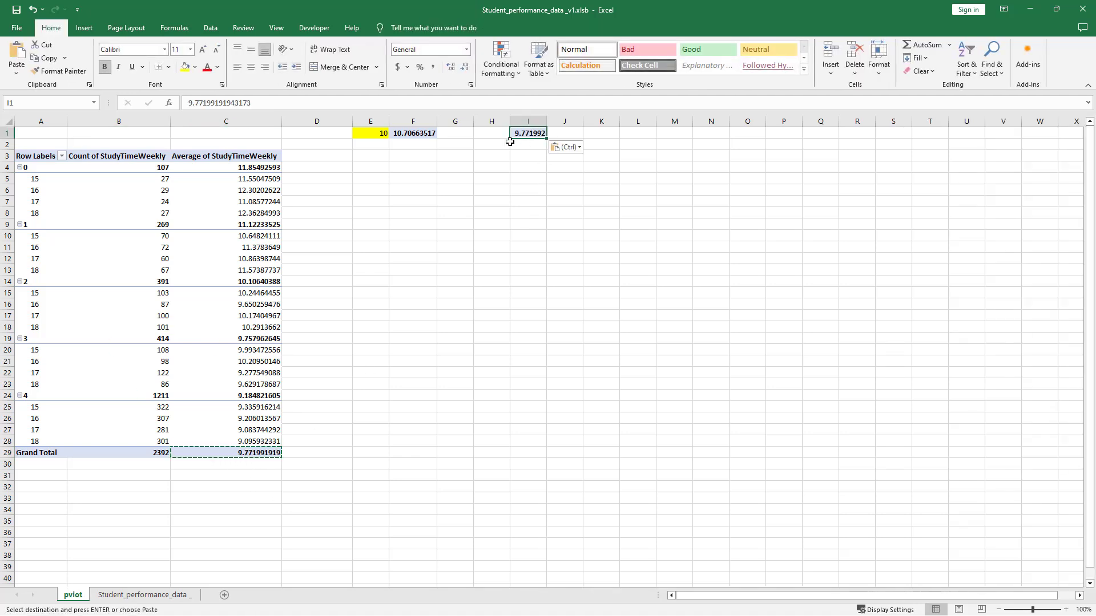
key("Left")
type("general")
key("ctrl+Return")
Return to the pivot table and reactivate it for field editing.
key("ctrl+Left")
key("ctrl+Left")
key("ctrl+Left")
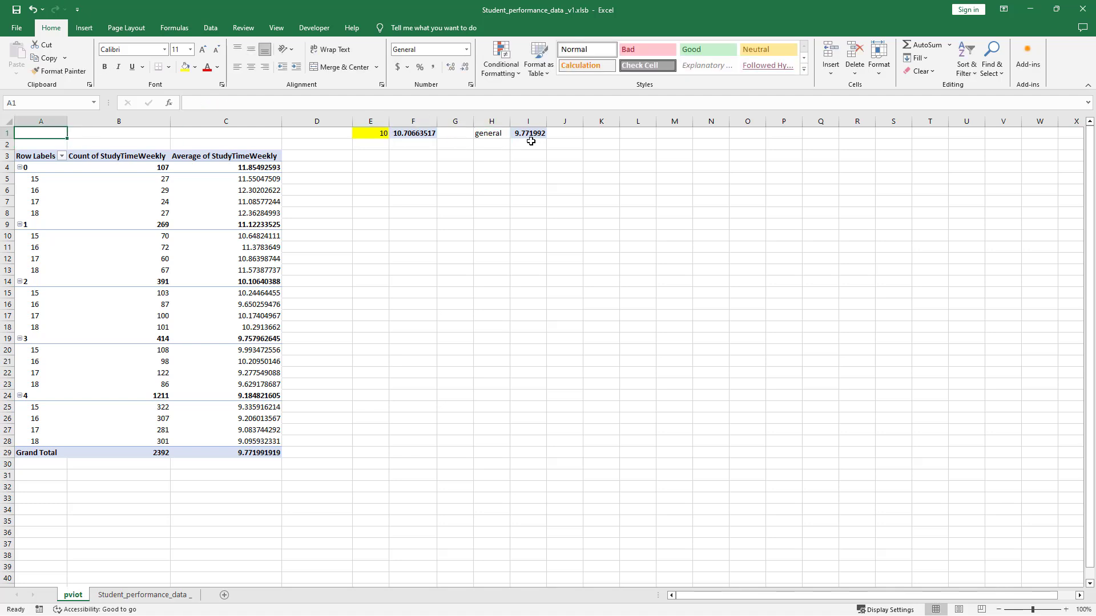
left_click(254, 461)
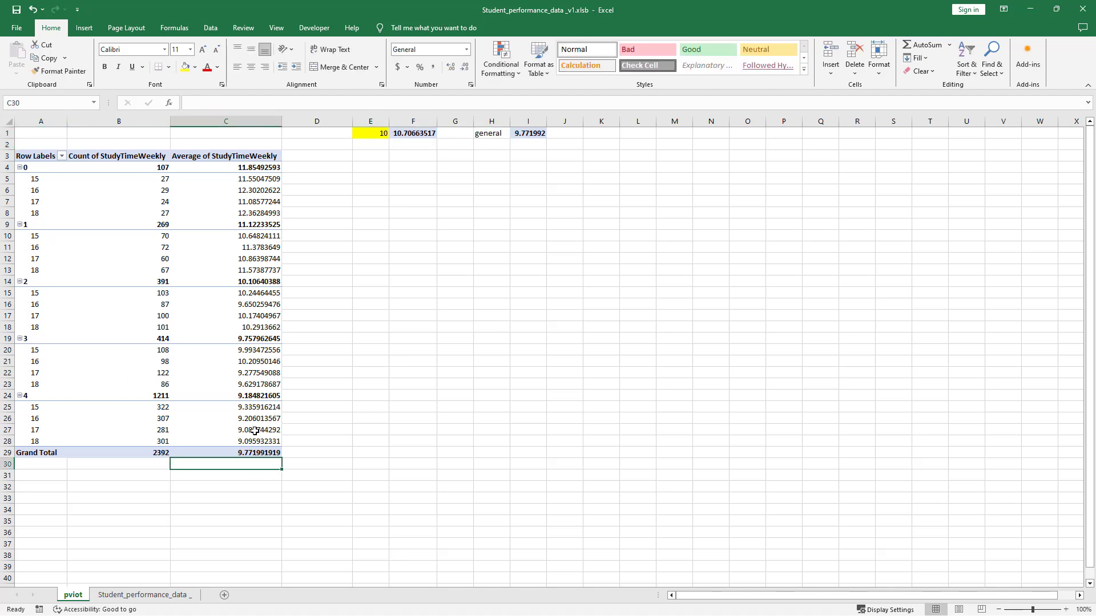
left_click(254, 433)
left_click(414, 133)
Add StudyTimeWeekly_MoreThan to the pivot as a report filter.
left_click(143, 247)
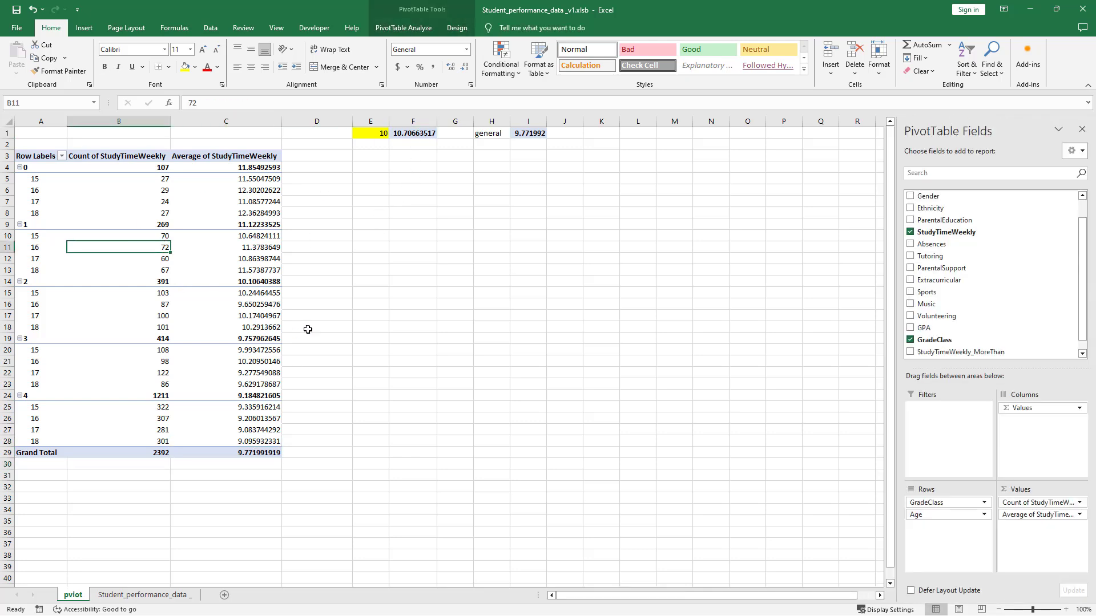
scroll(1004, 325, "down", 1)
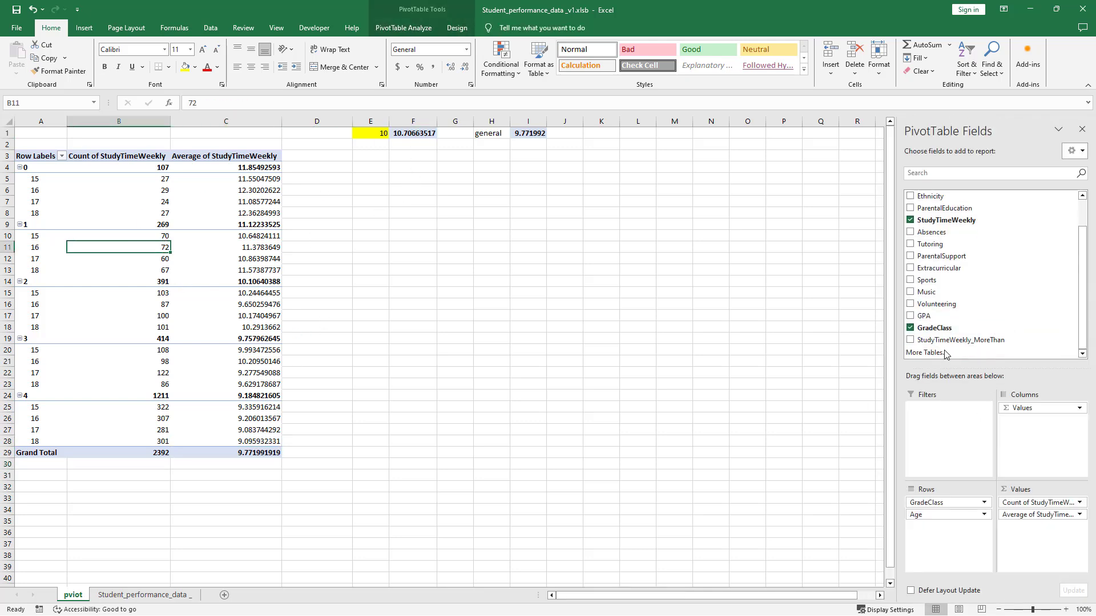
left_click(927, 341)
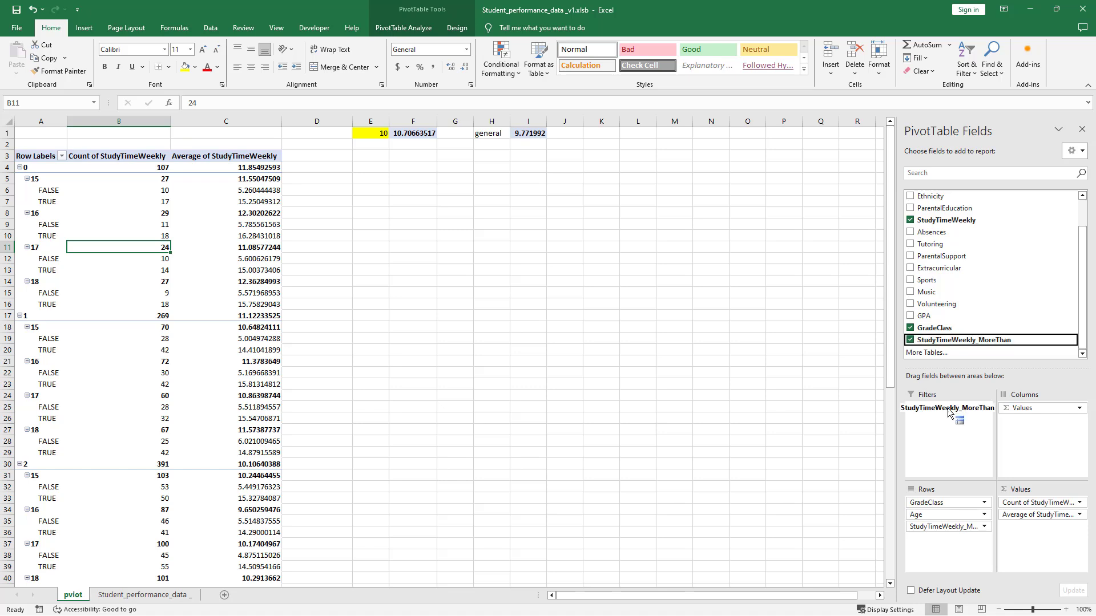
left_click_drag(927, 345, 947, 414)
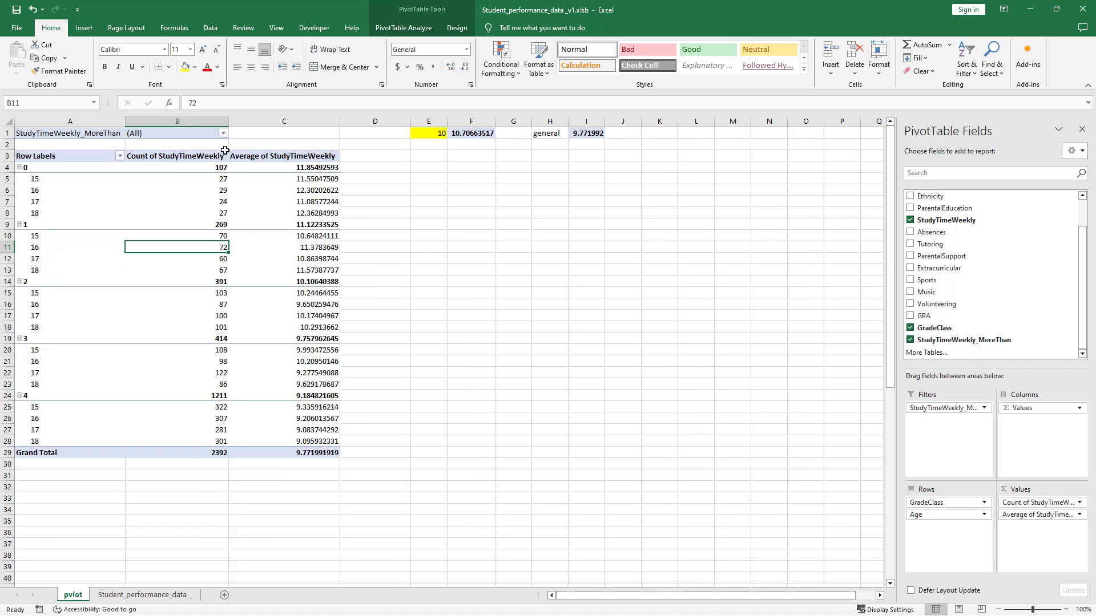
left_click(319, 453)
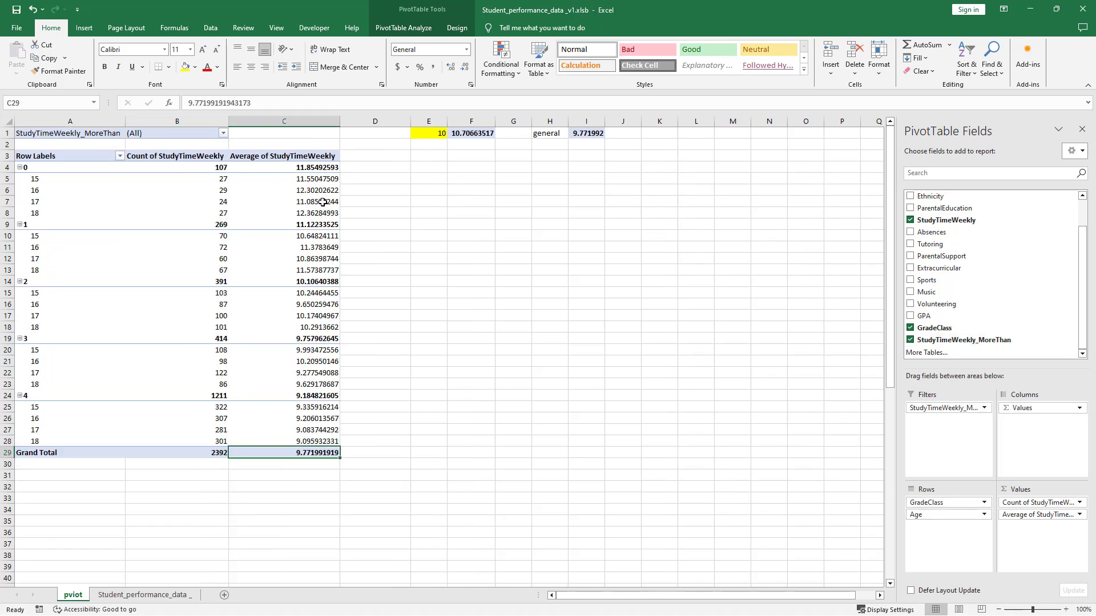
Filter the report to TRUE, leaving 1154 students averaging about 14.79 hours.
left_click(224, 133)
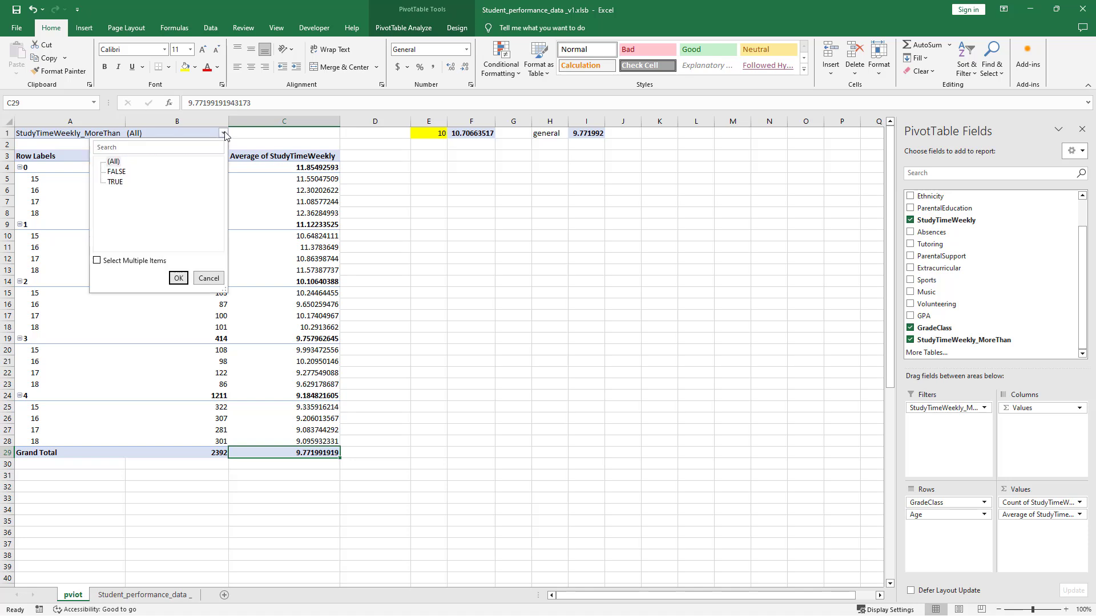
left_click(114, 181)
left_click(177, 278)
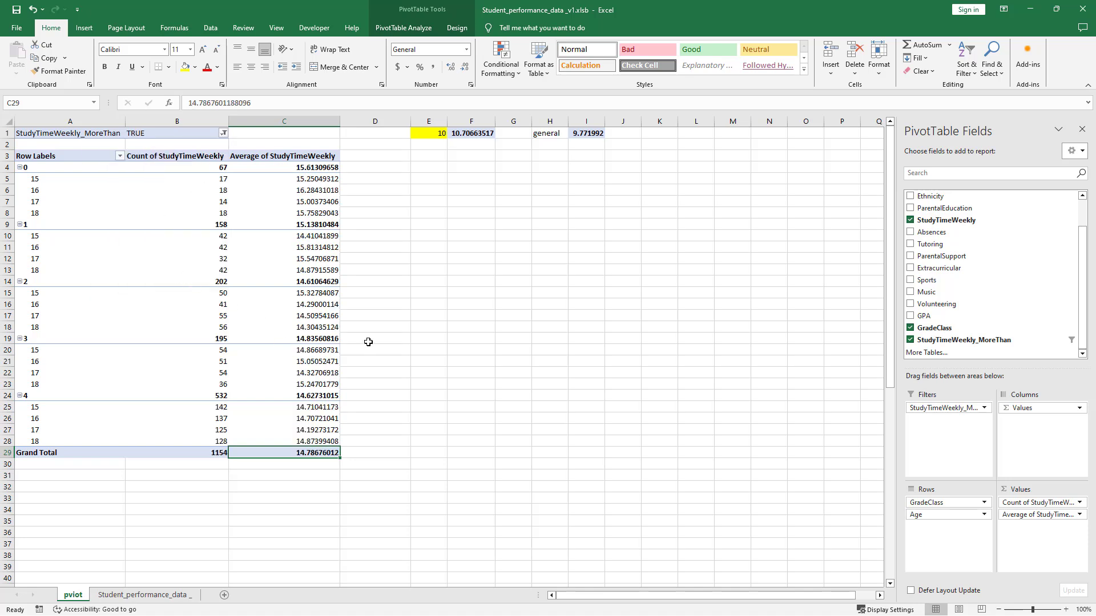
left_click(399, 396)
left_click(331, 443)
key("Delete")
key("Return")
Reset the StudyTimeWeekly_MoreThan report filter to (All), restoring 2392 students averaging 9.77.
left_click(487, 131)
left_click(309, 409)
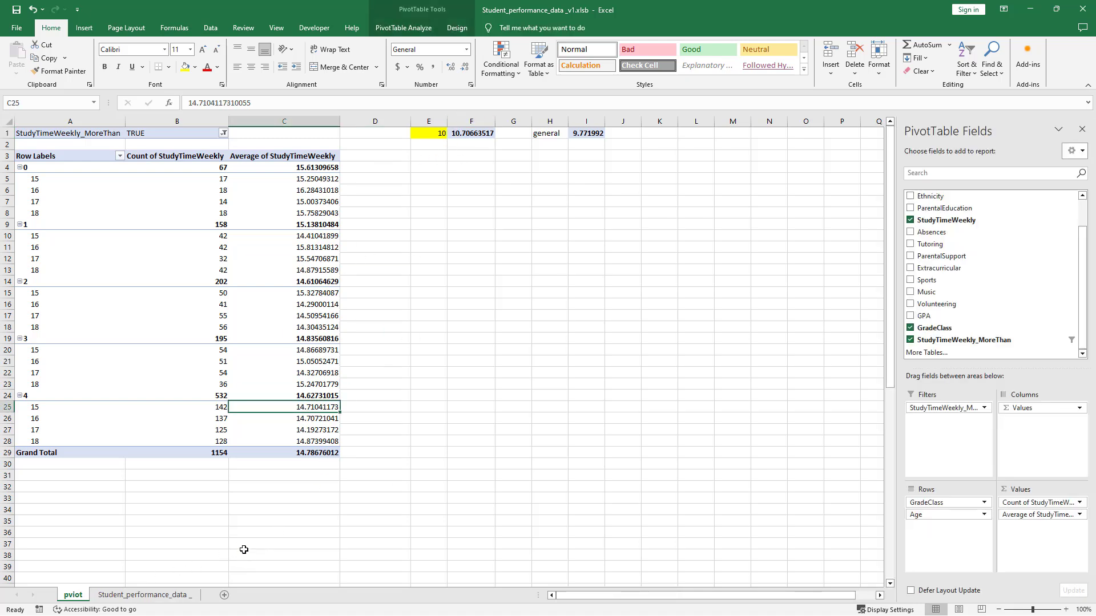
left_click(120, 156)
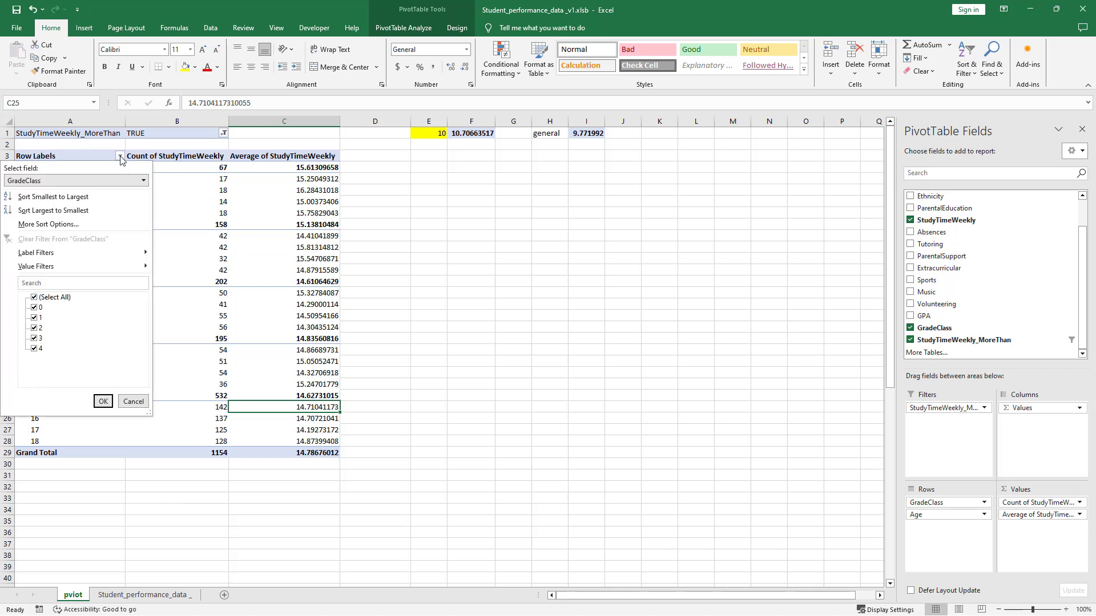
left_click(120, 156)
left_click(223, 133)
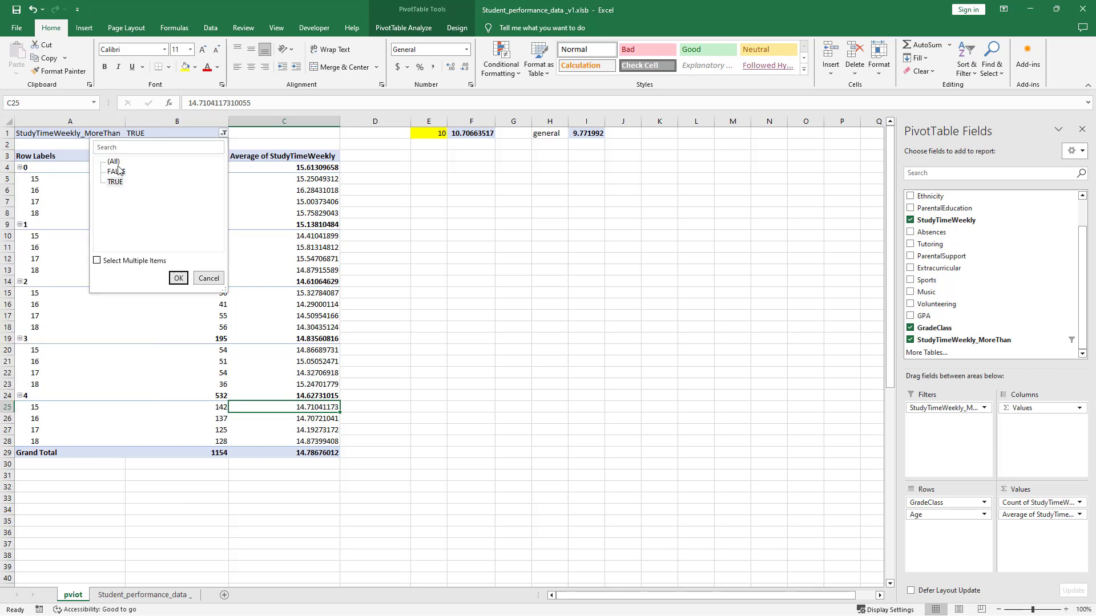
left_click(174, 281)
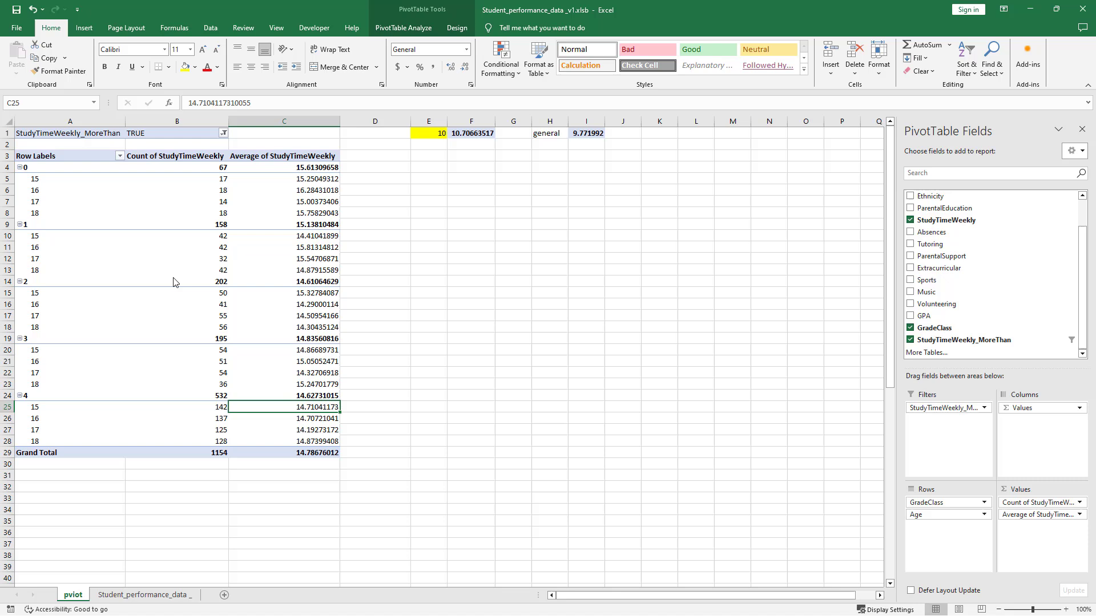
left_click(120, 156)
mouse_move(36, 266)
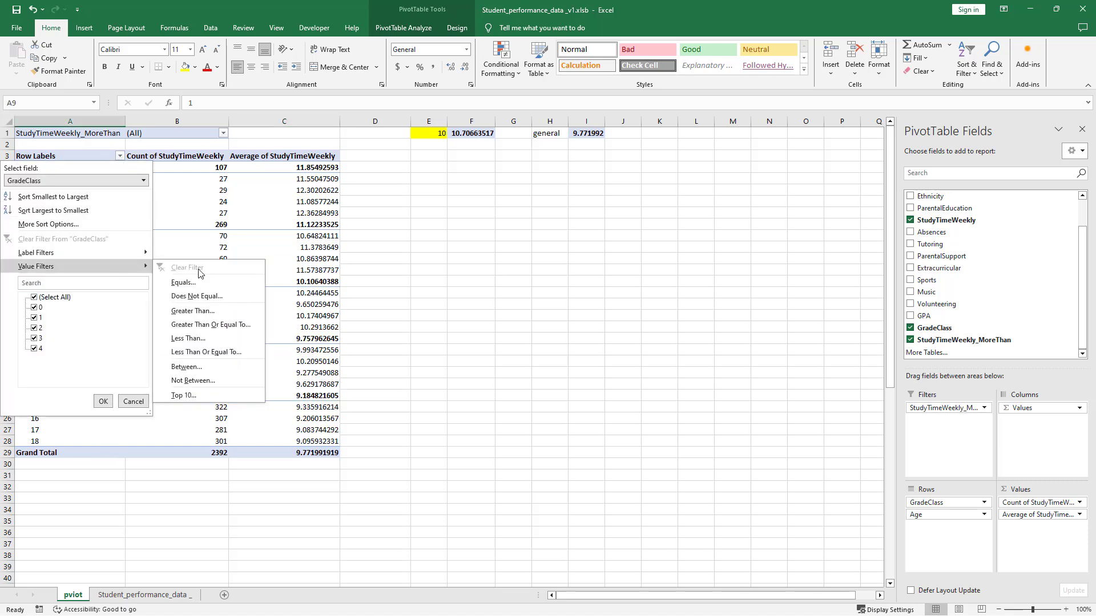
Apply a GradeClass value filter: Average of StudyTimeWeekly greater than 10.
left_click(183, 283)
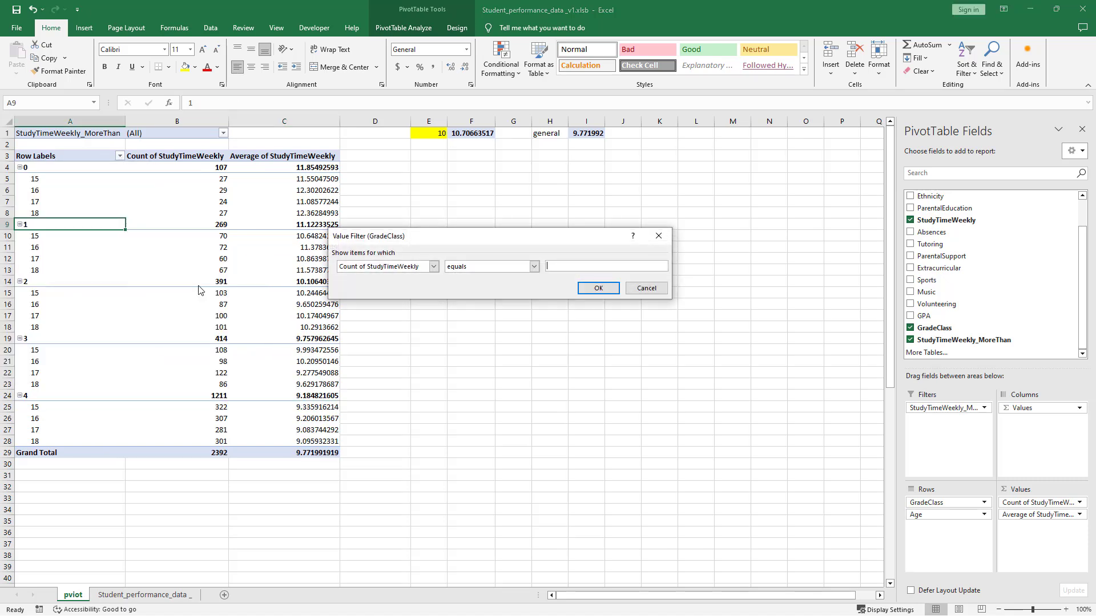
left_click(397, 271)
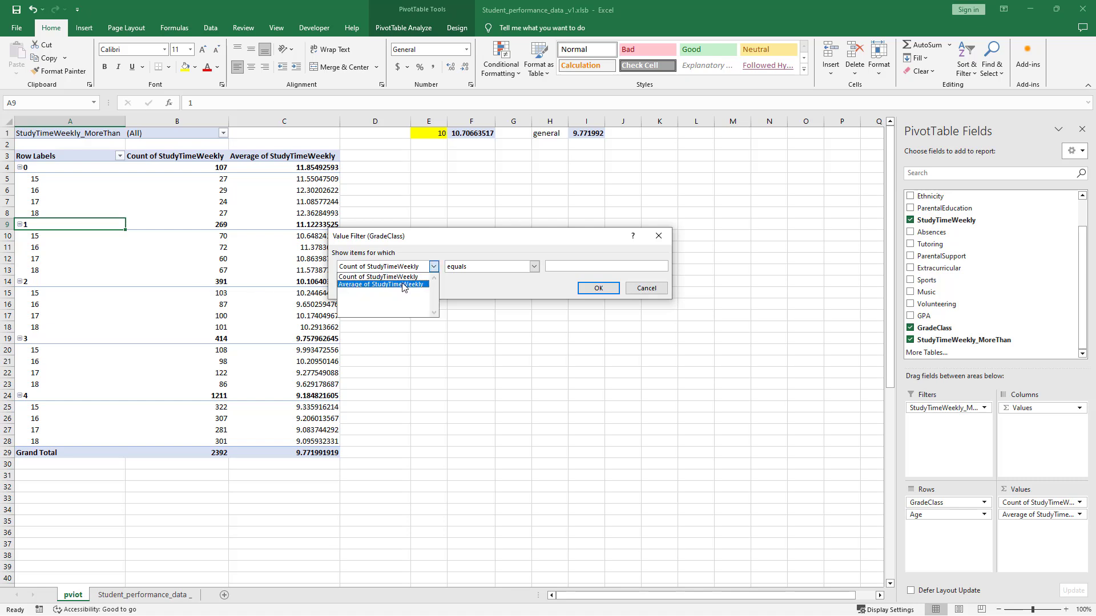
left_click(402, 285)
left_click(525, 269)
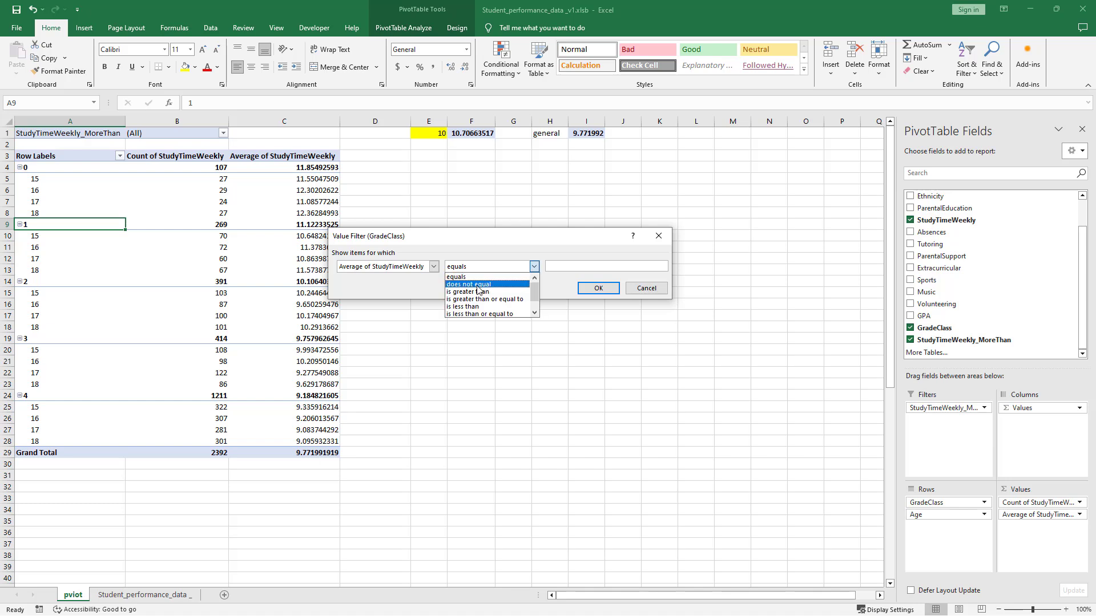
left_click(467, 292)
left_click(566, 267)
type("10")
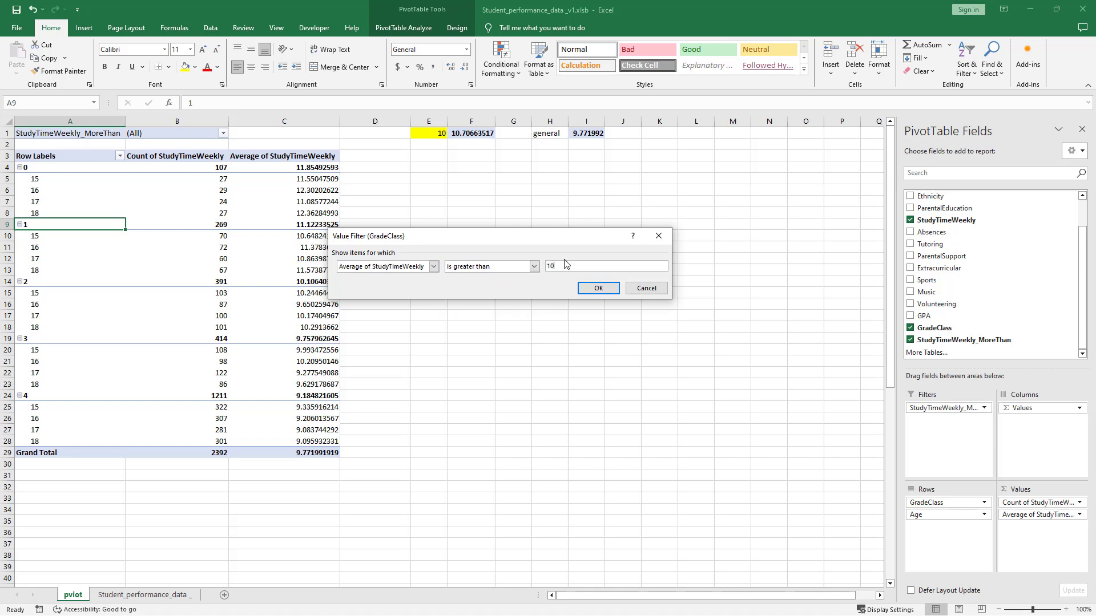
left_click(598, 288)
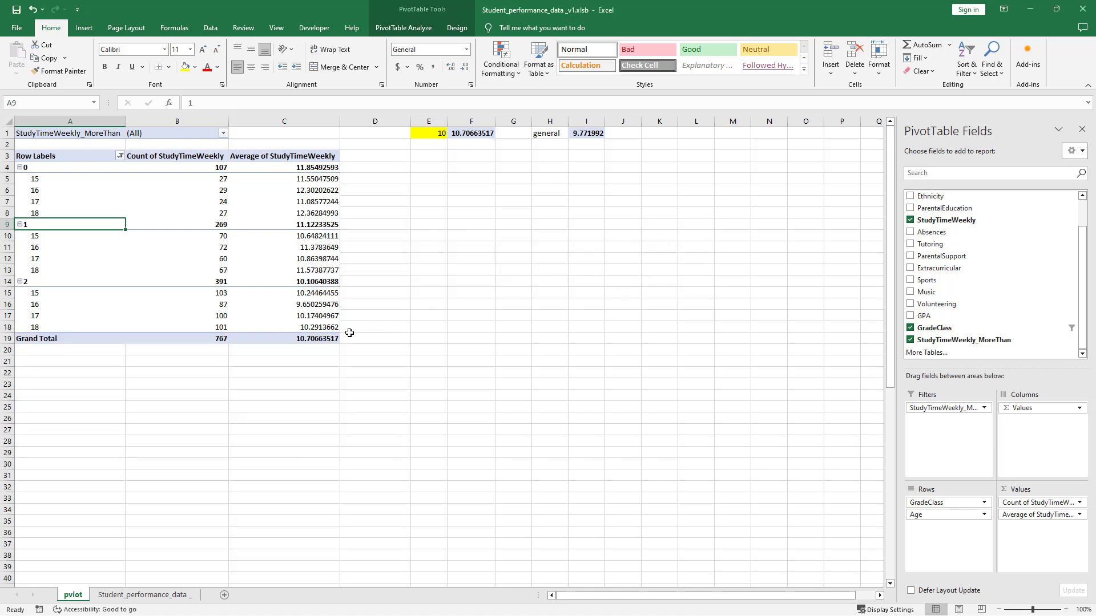
Select the grand total average, dismiss the pivot edit warning, and select threshold cell E1.
left_click(325, 339)
key("Delete")
key("Return")
left_click(439, 134)
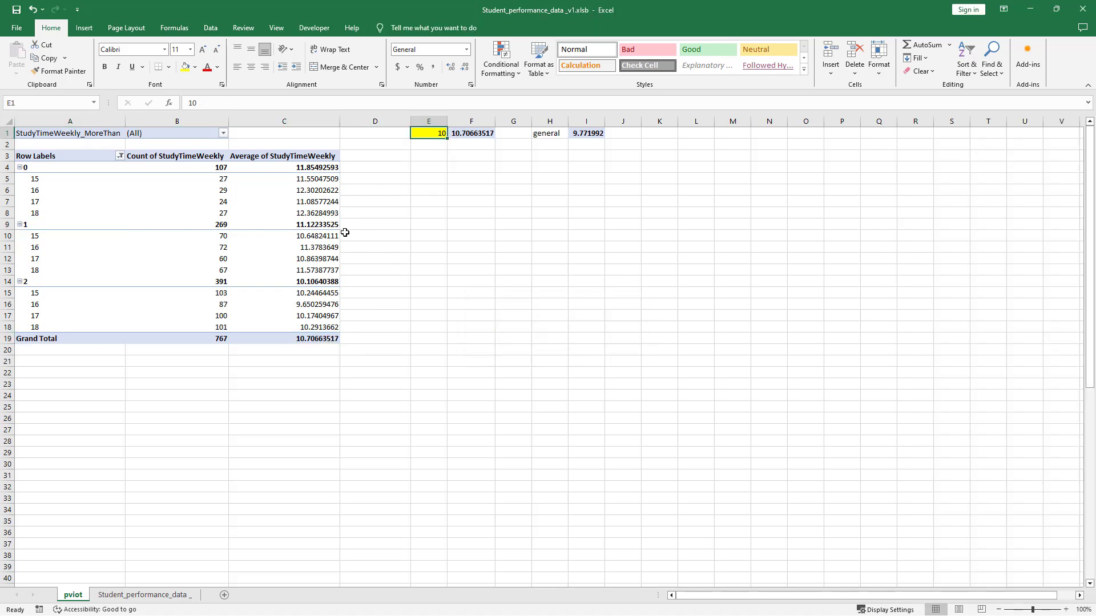
left_click(345, 234)
key("Left")
left_click(143, 595)
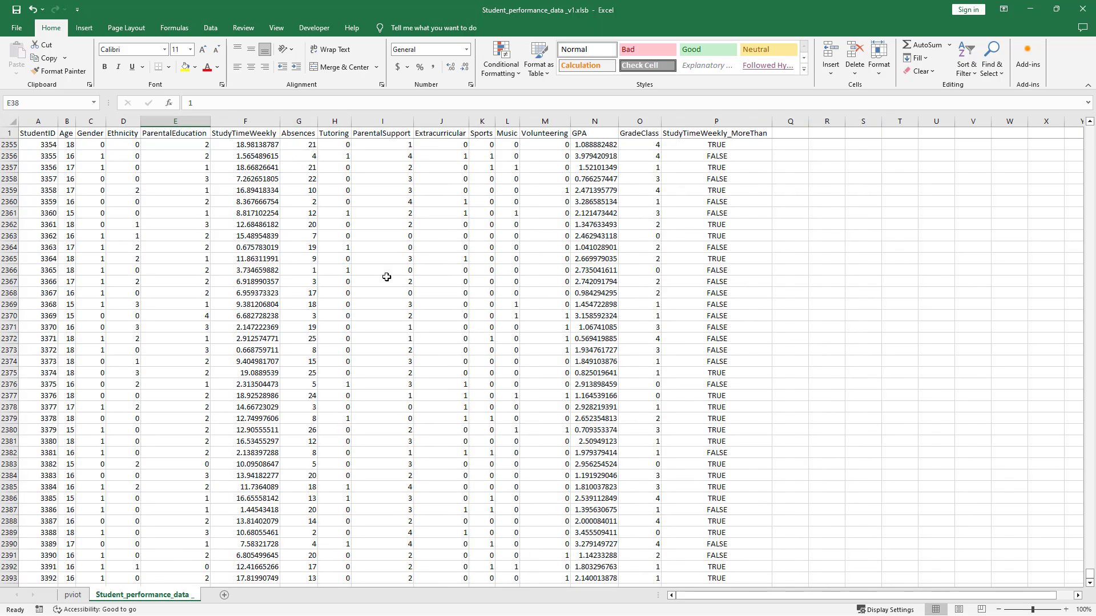
left_click(716, 135)
scroll(662, 177, "up", 1)
scroll(673, 191, "up", 4)
scroll(673, 191, "up", 3)
double_click(685, 157)
key("Escape")
double_click(692, 225)
key("Escape")
double_click(692, 305)
key("Escape")
left_click(73, 594)
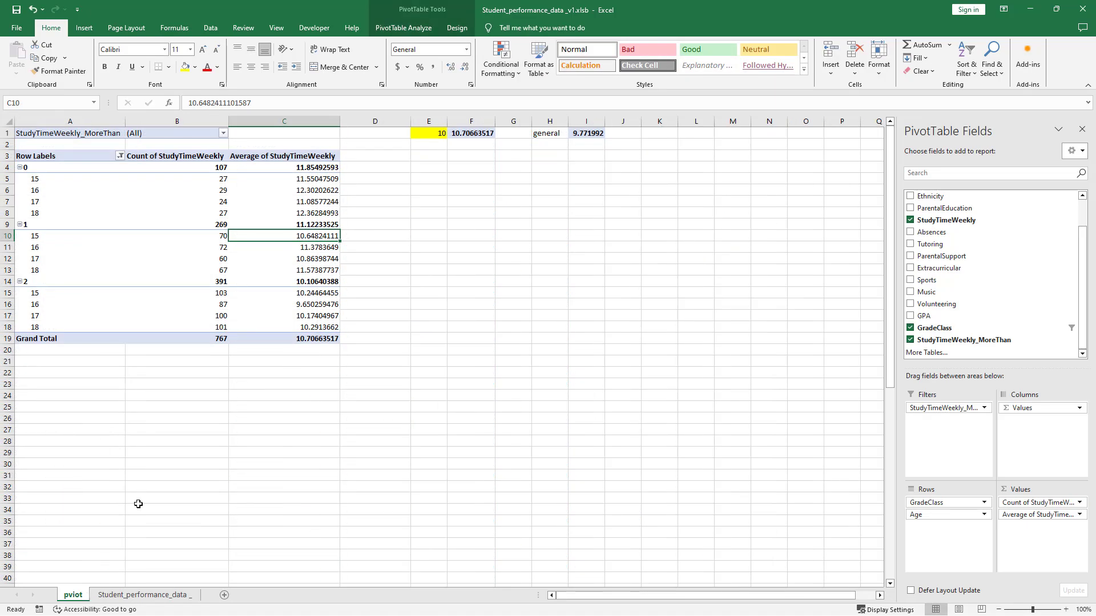
left_click(294, 339)
left_click(223, 133)
key("Escape")
left_click(119, 158)
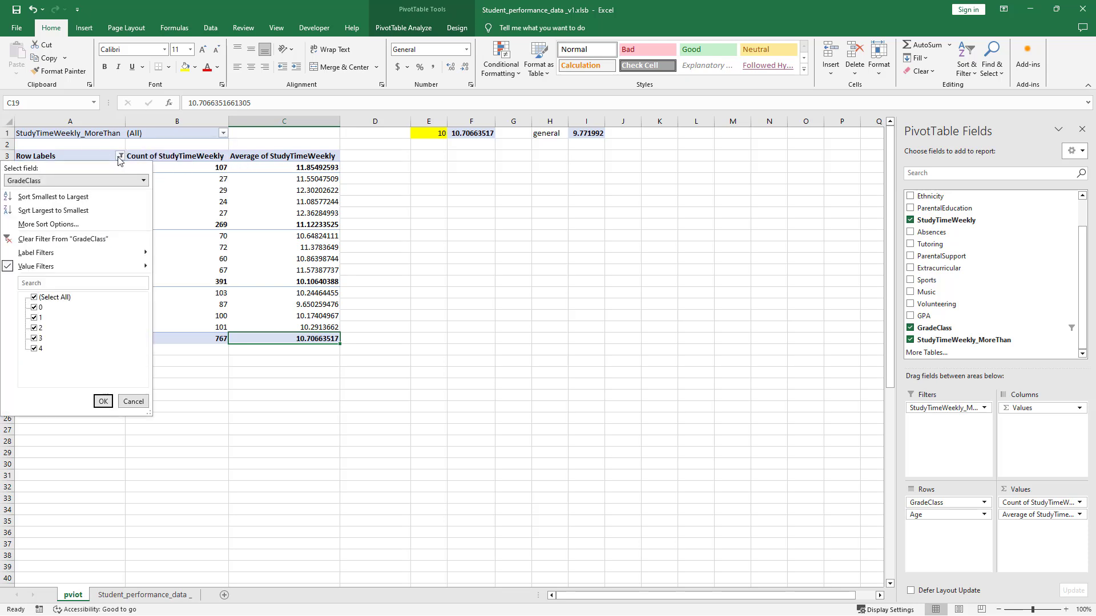
mouse_move(36, 266)
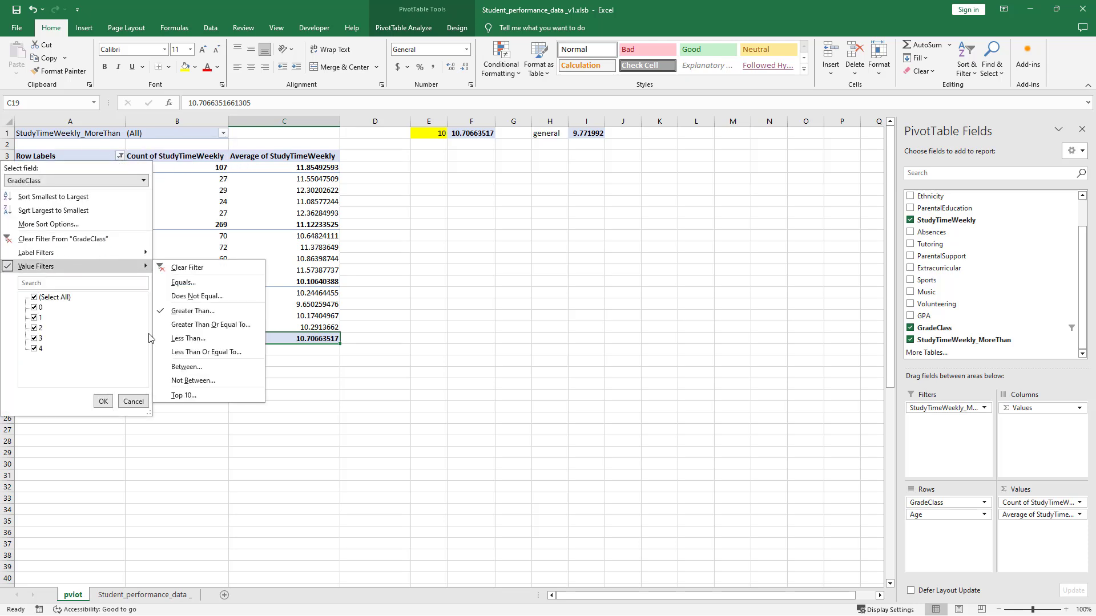
left_click(382, 369)
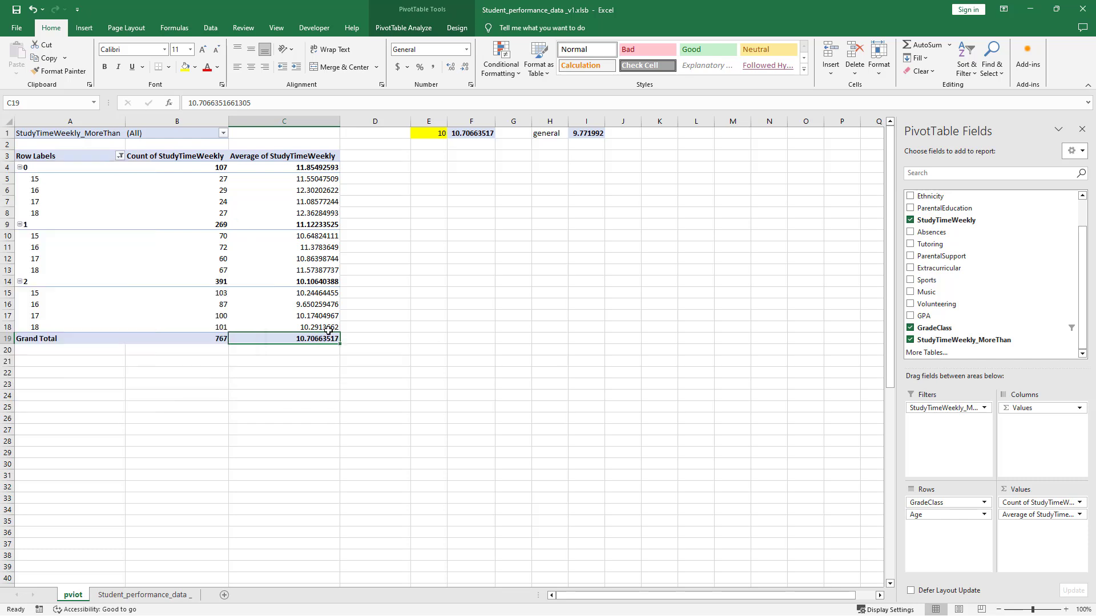
left_click(225, 133)
left_click(113, 182)
left_click(180, 281)
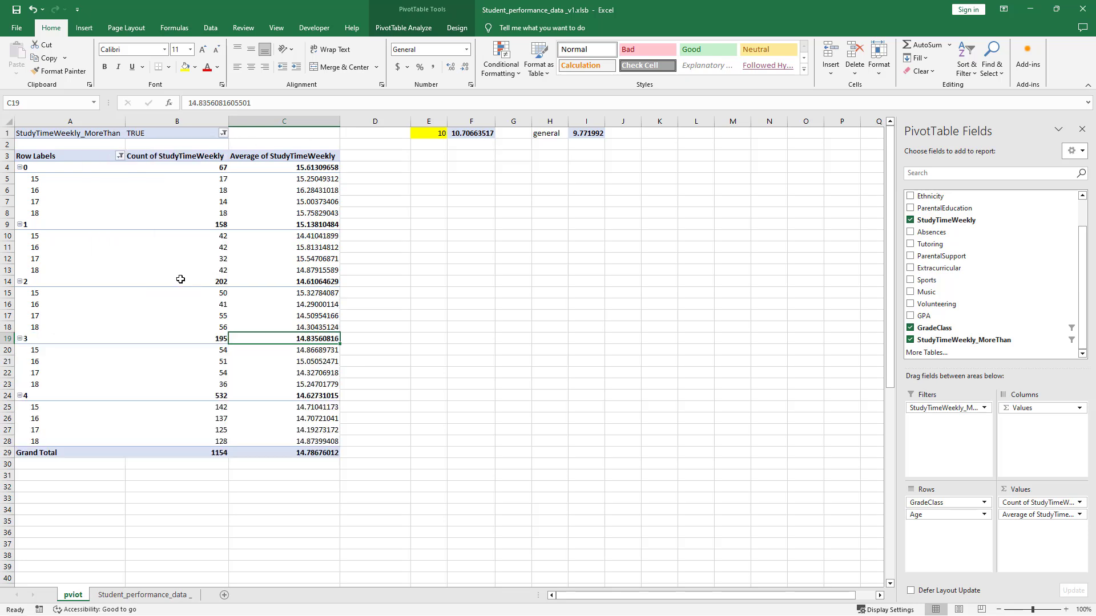
left_click(321, 453)
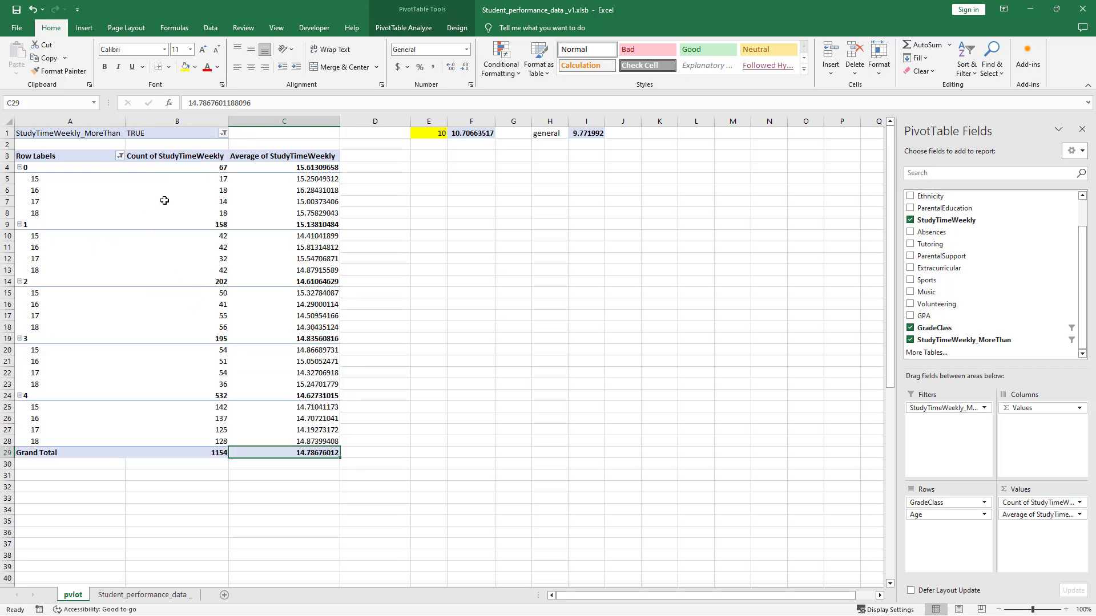
left_click(223, 134)
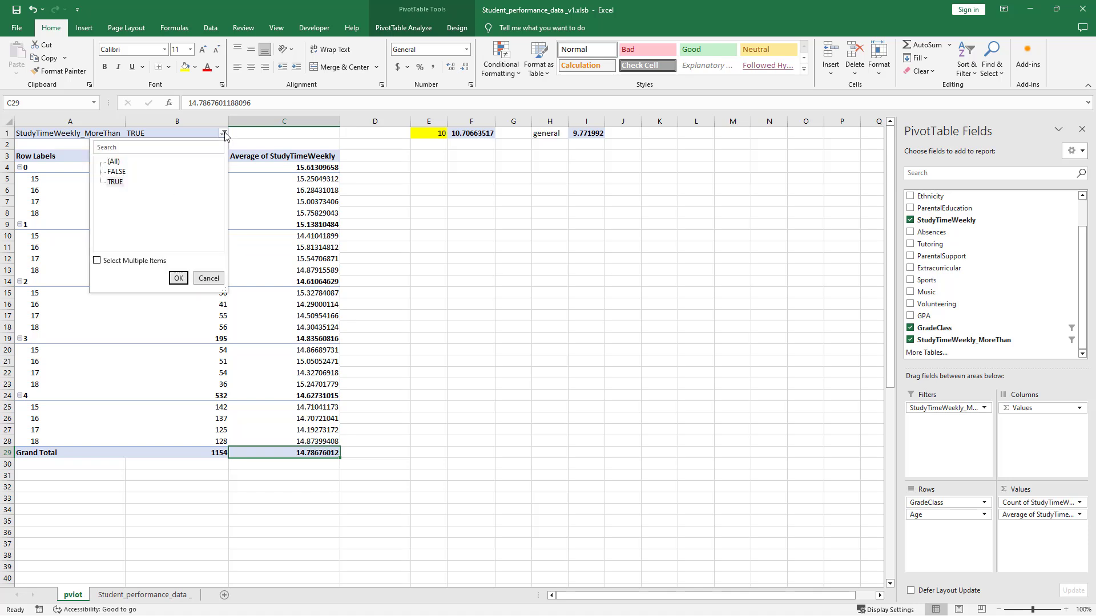
left_click(178, 278)
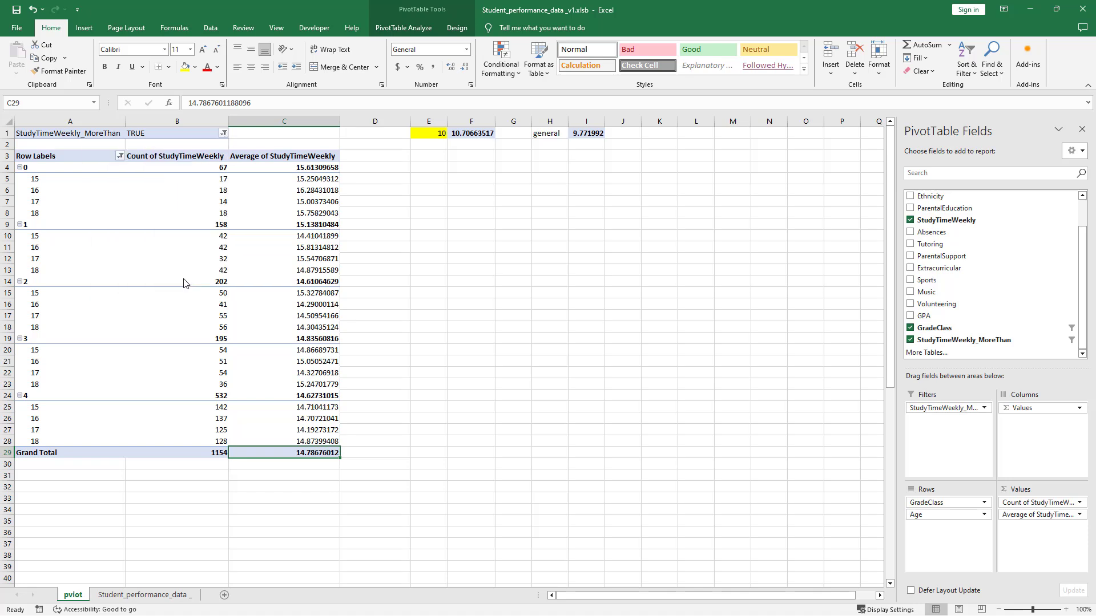
key("Up")
key("Up")
key("Up")
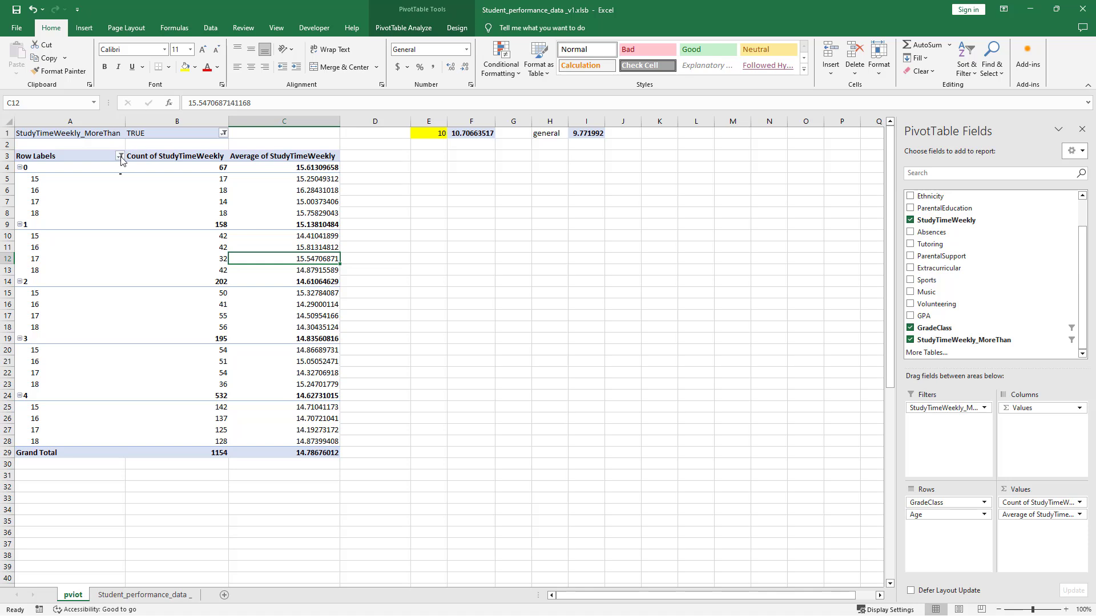
left_click(120, 156)
mouse_move(36, 266)
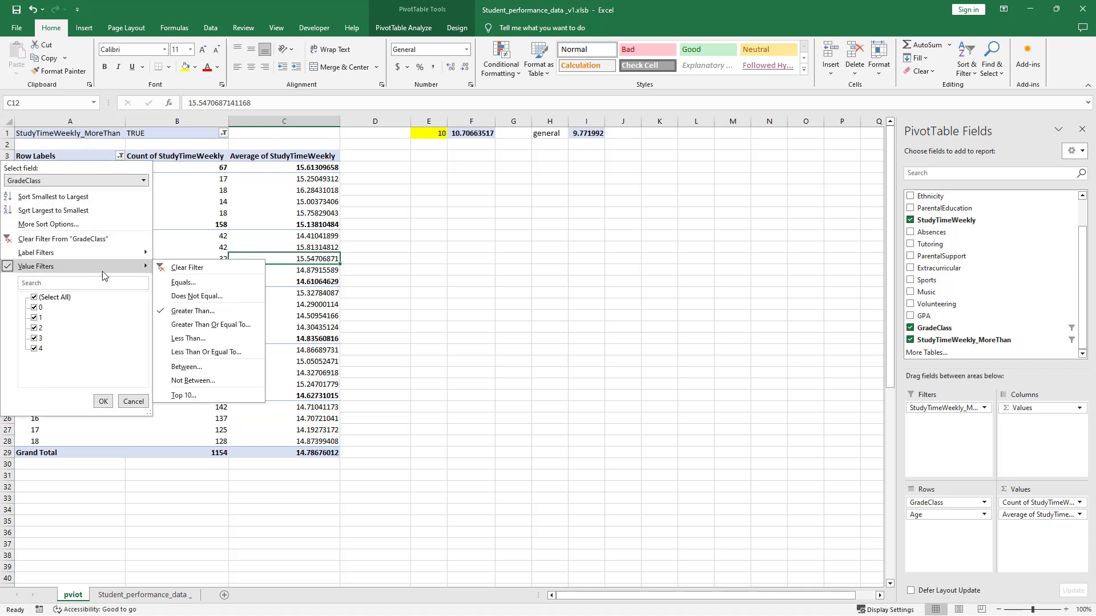
left_click(222, 312)
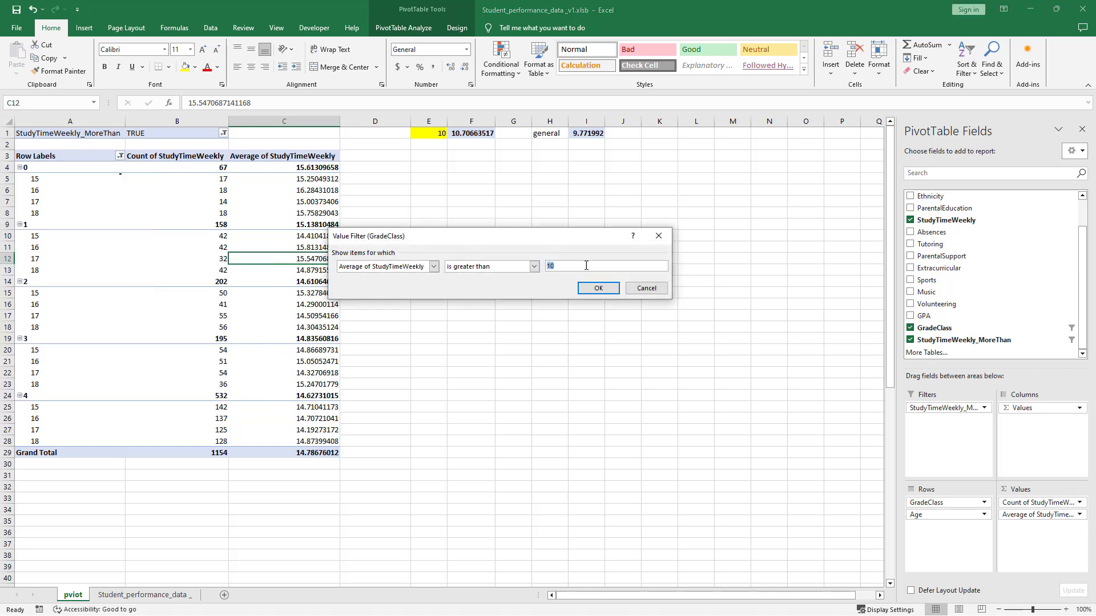
left_click(598, 288)
left_click(302, 453)
left_click(223, 133)
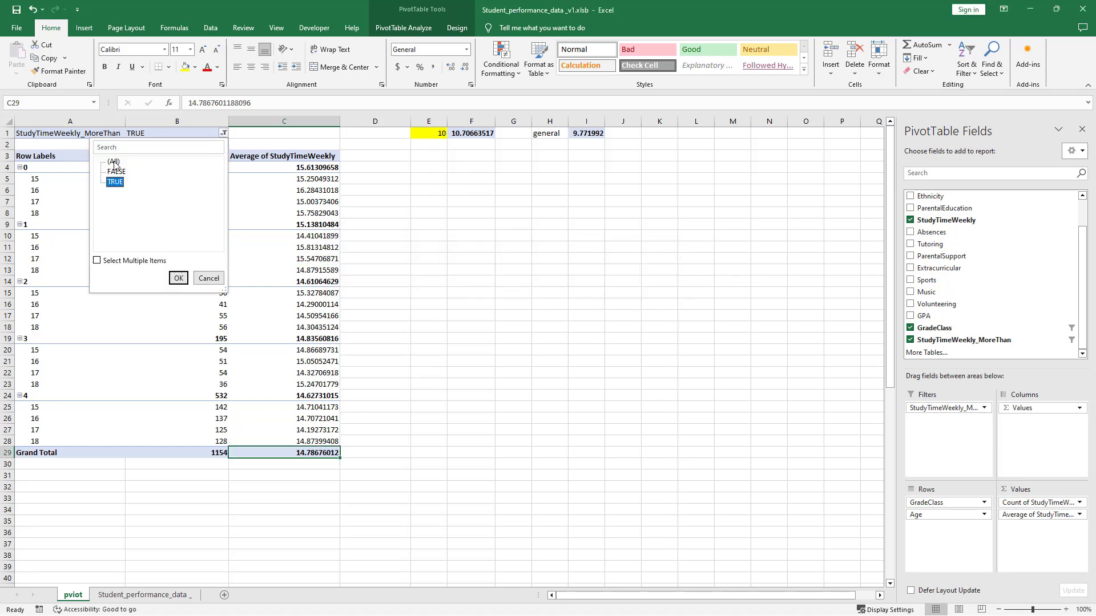
left_click(115, 162)
left_click(178, 278)
left_click(287, 317)
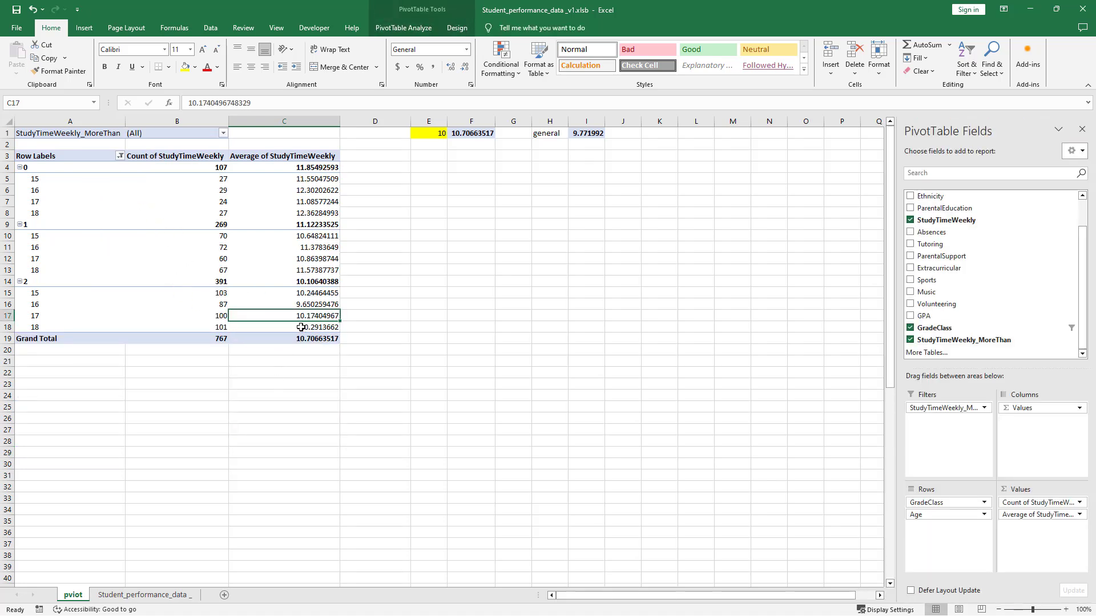
left_click(303, 339)
left_click(120, 156)
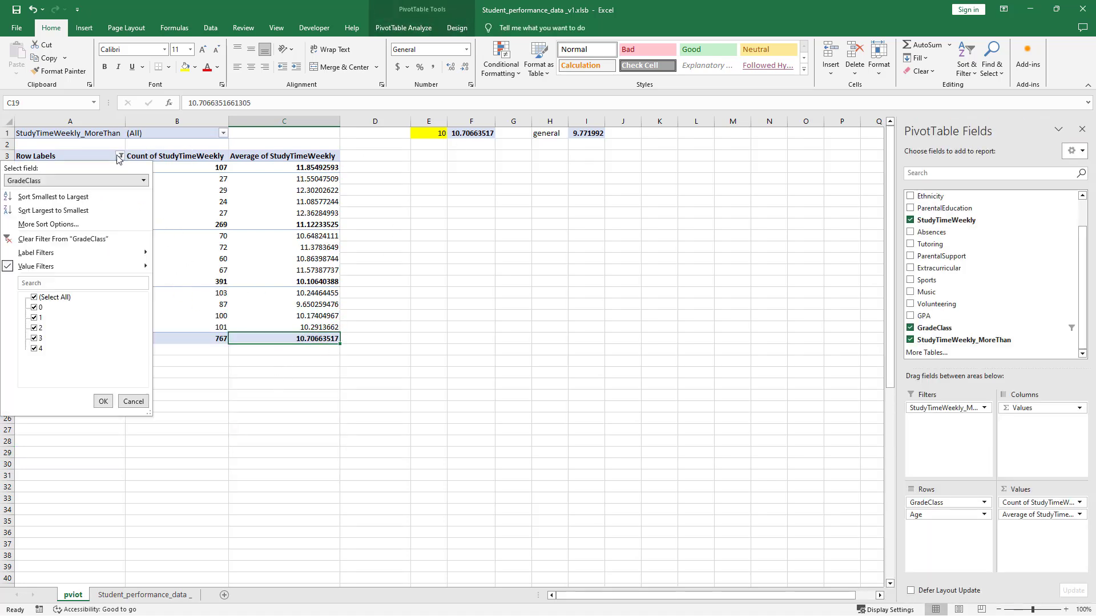
mouse_move(36, 266)
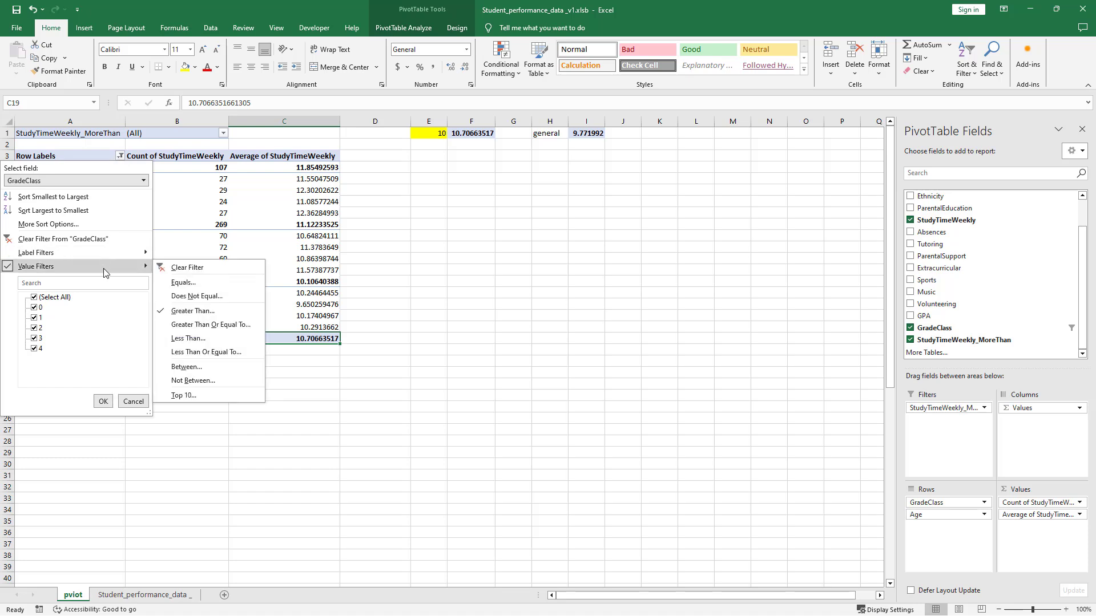
left_click(192, 312)
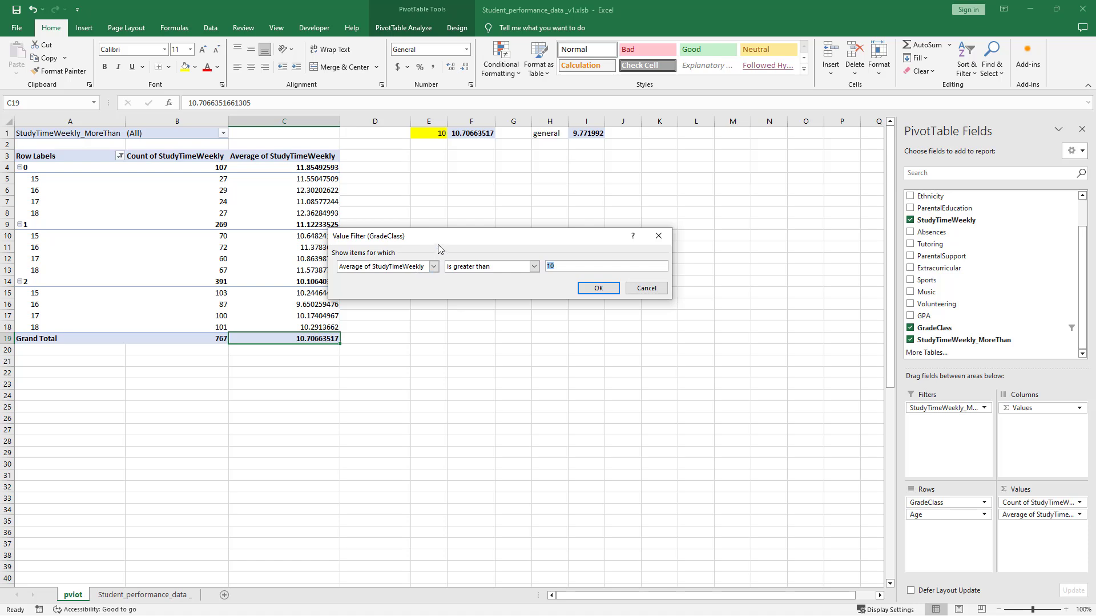
left_click_drag(437, 240, 473, 233)
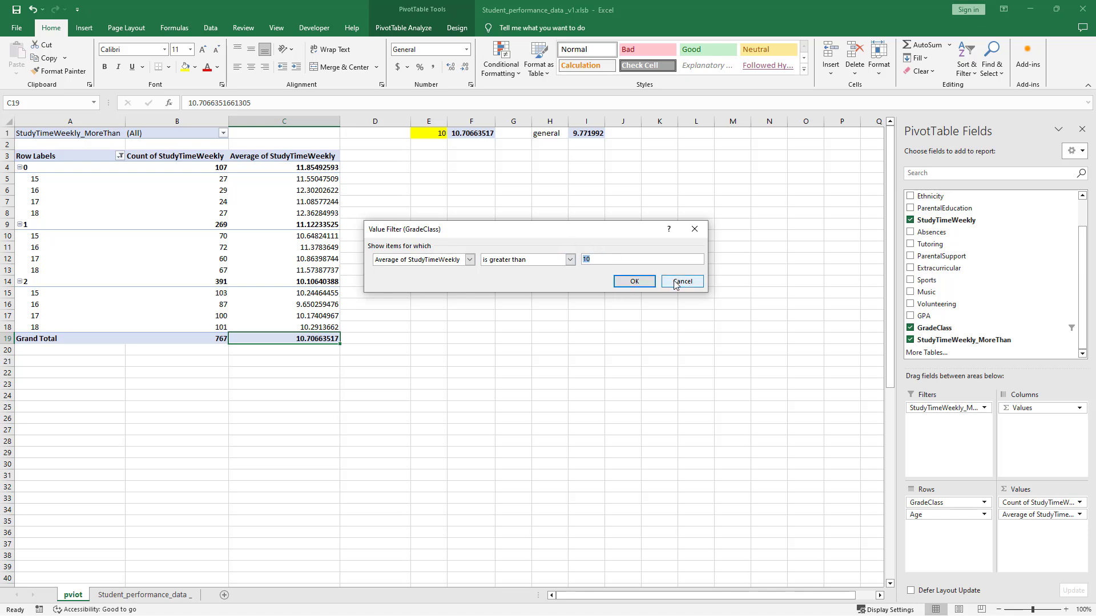
left_click(427, 260)
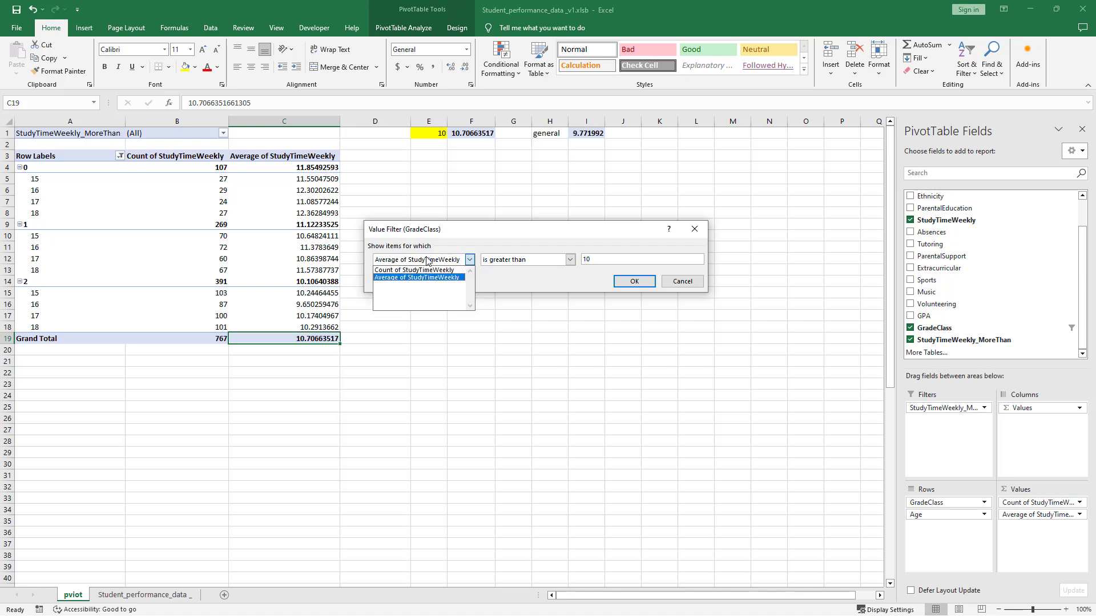
left_click(459, 261)
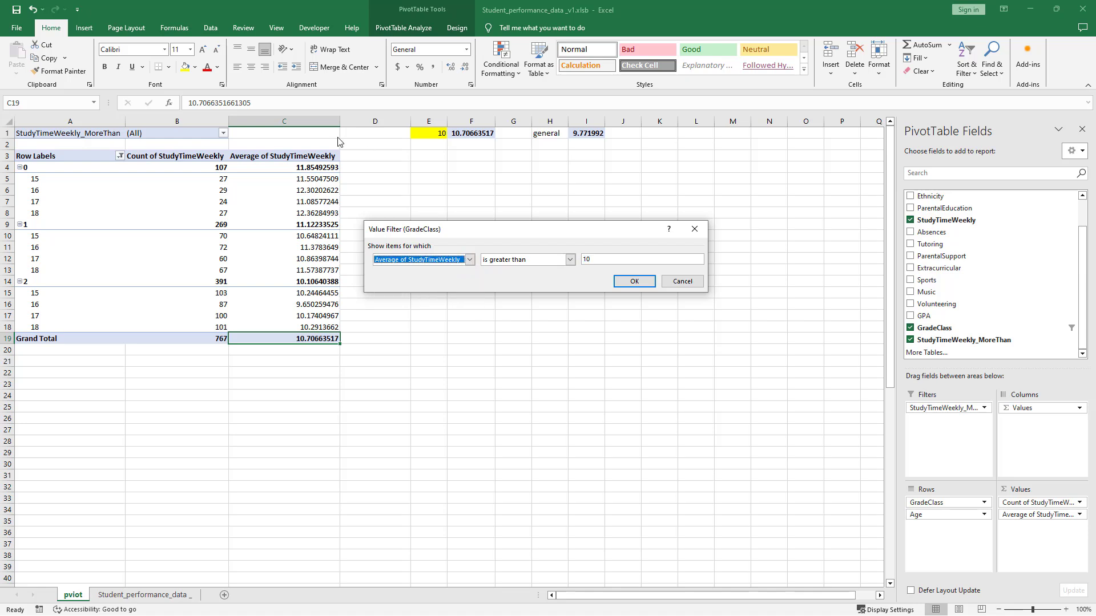
left_click(685, 282)
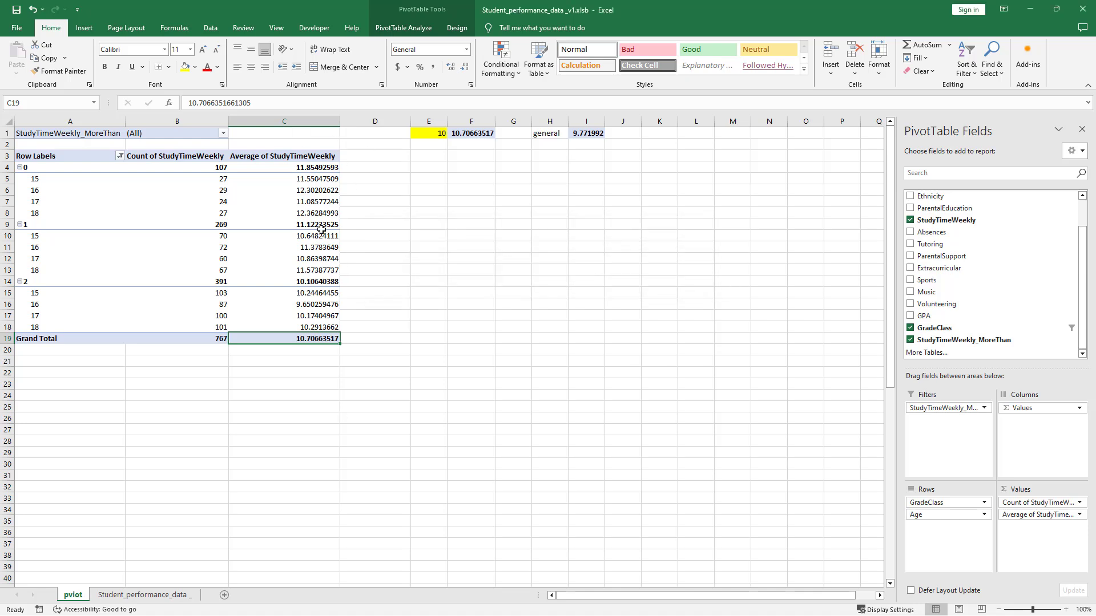
key("Up")
key("Up")
key("Up")
key("Up")
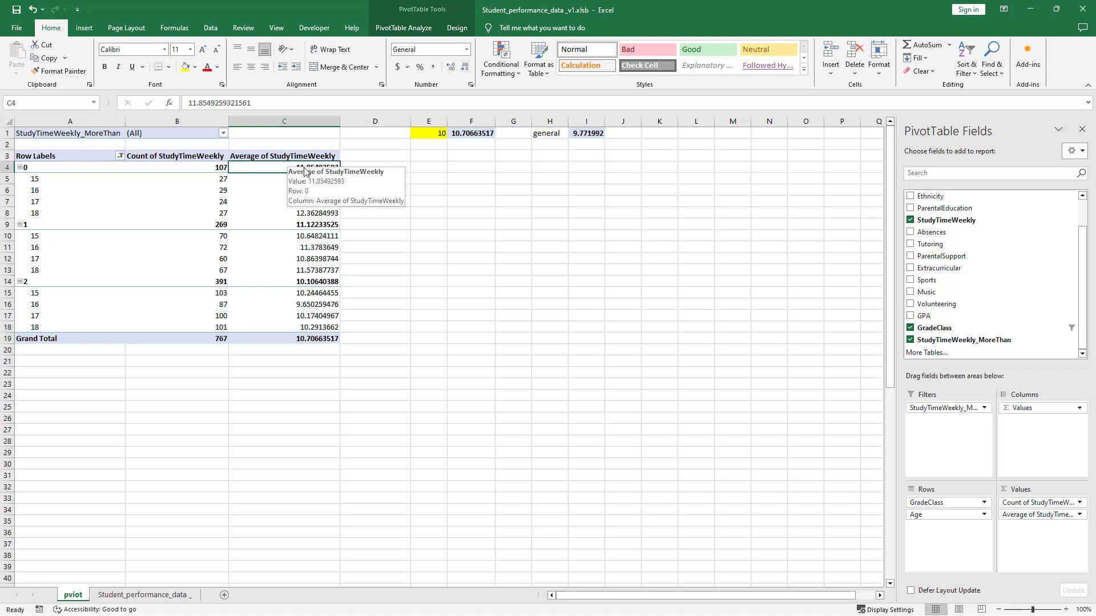
key("ctrl+shift+Down")
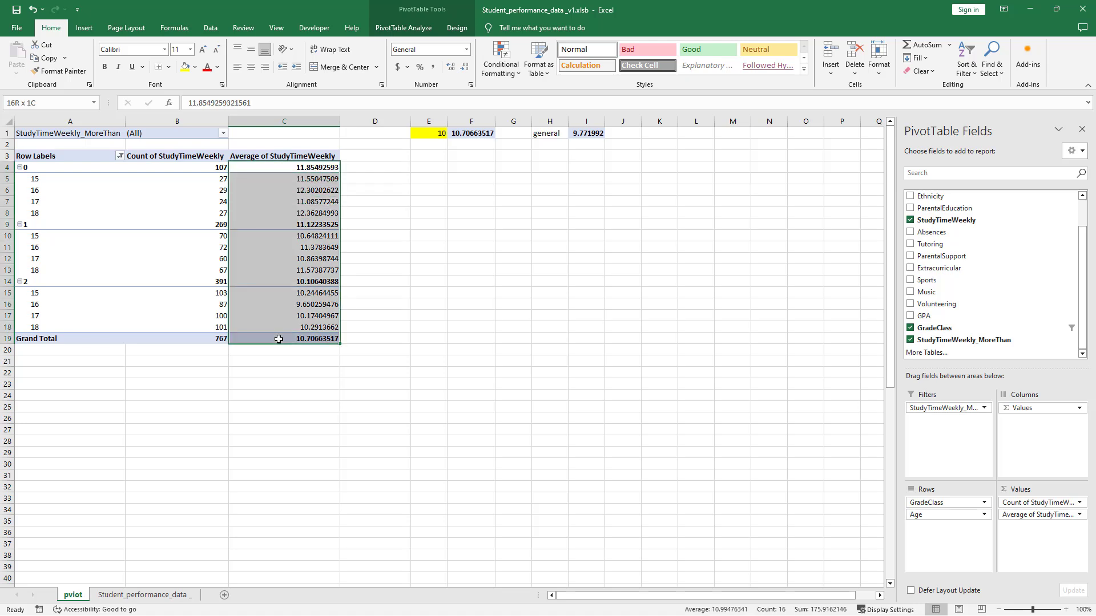
key("shift+Up")
left_click(137, 595)
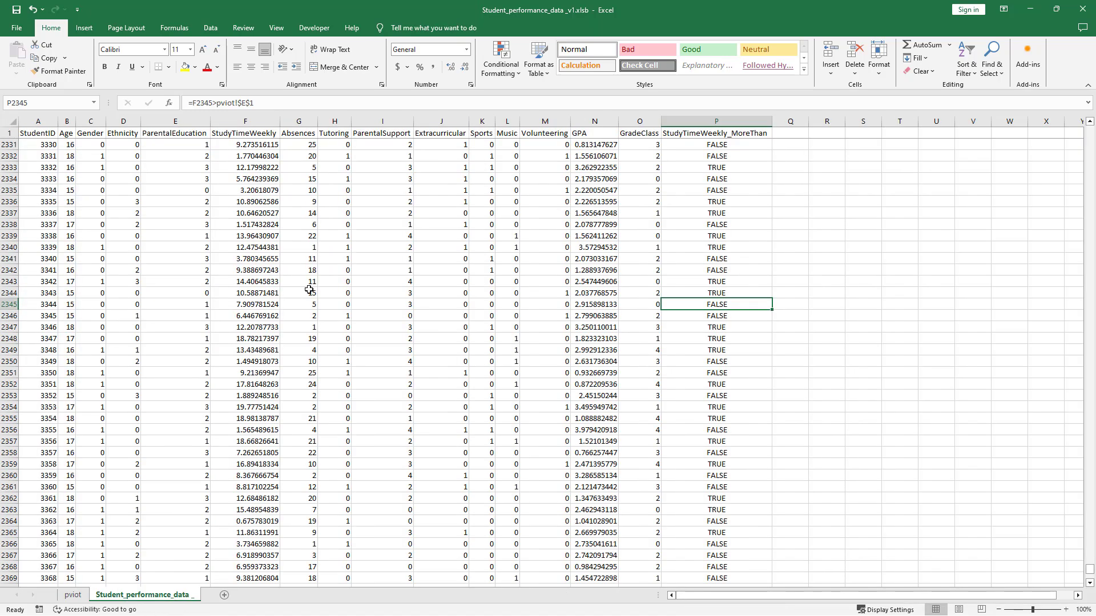
left_click(257, 120)
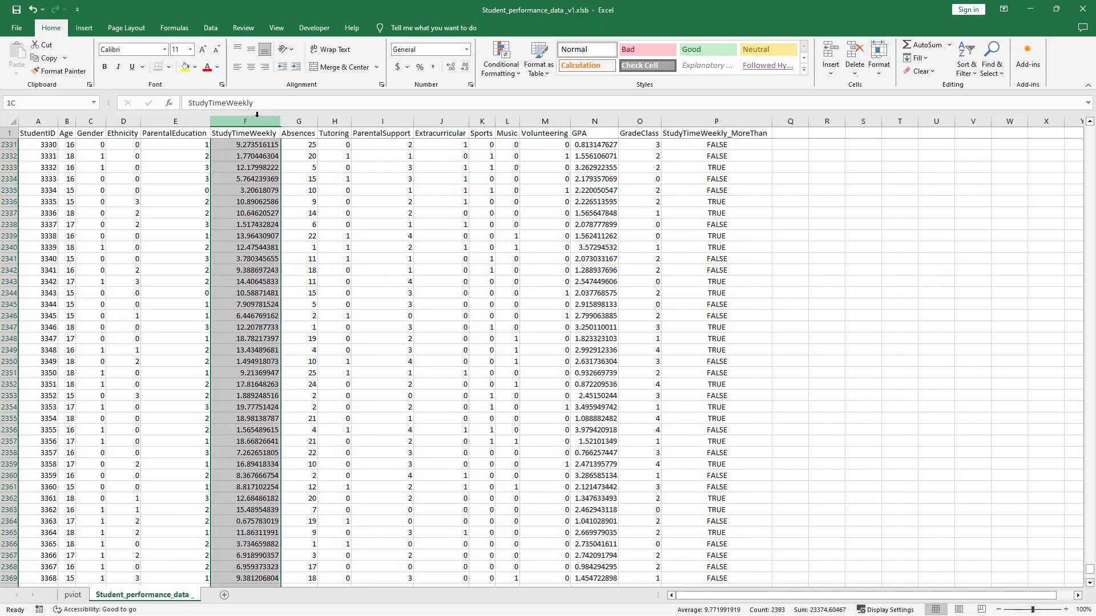
left_click(73, 595)
left_click(192, 248)
left_click(309, 224)
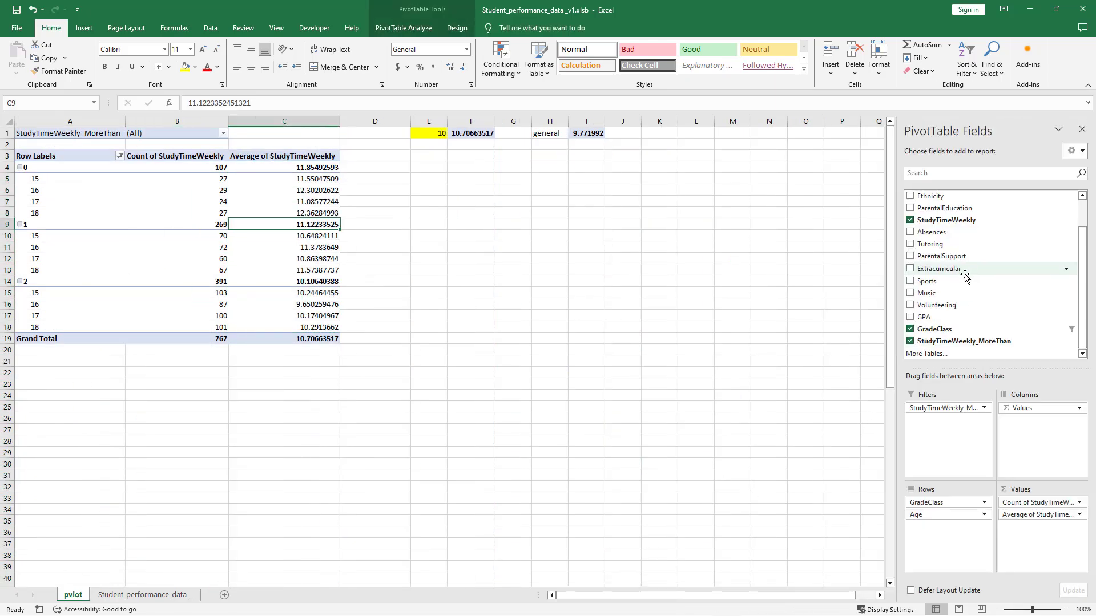
scroll(965, 276, "up", 1)
Add StudyTimeWeekly as a new top value field summarised as a count.
left_click_drag(945, 247, 1030, 528)
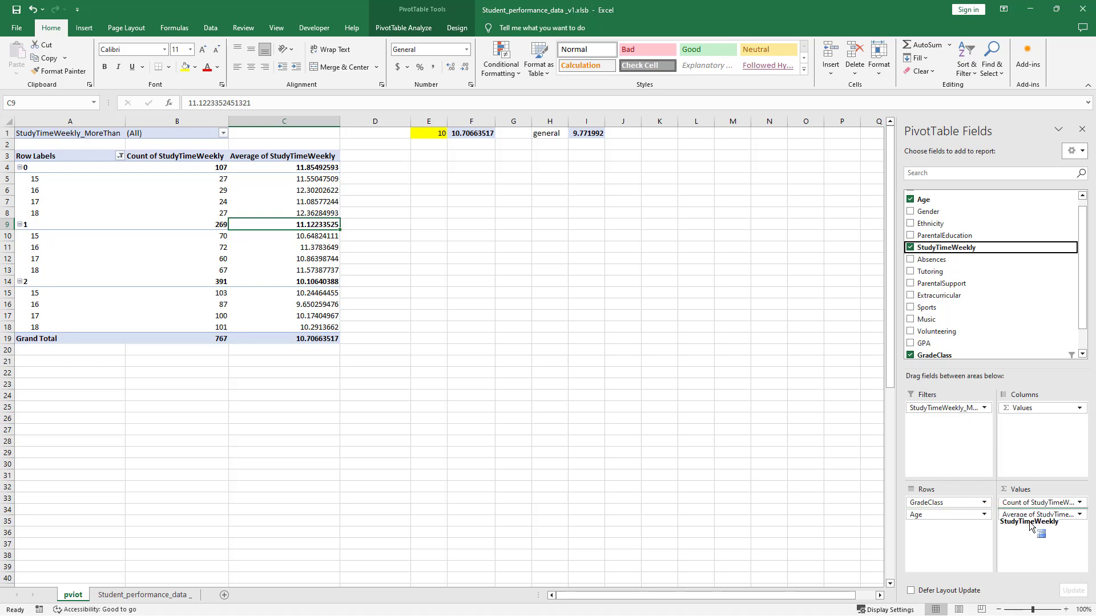
left_click_drag(1030, 528, 1038, 505)
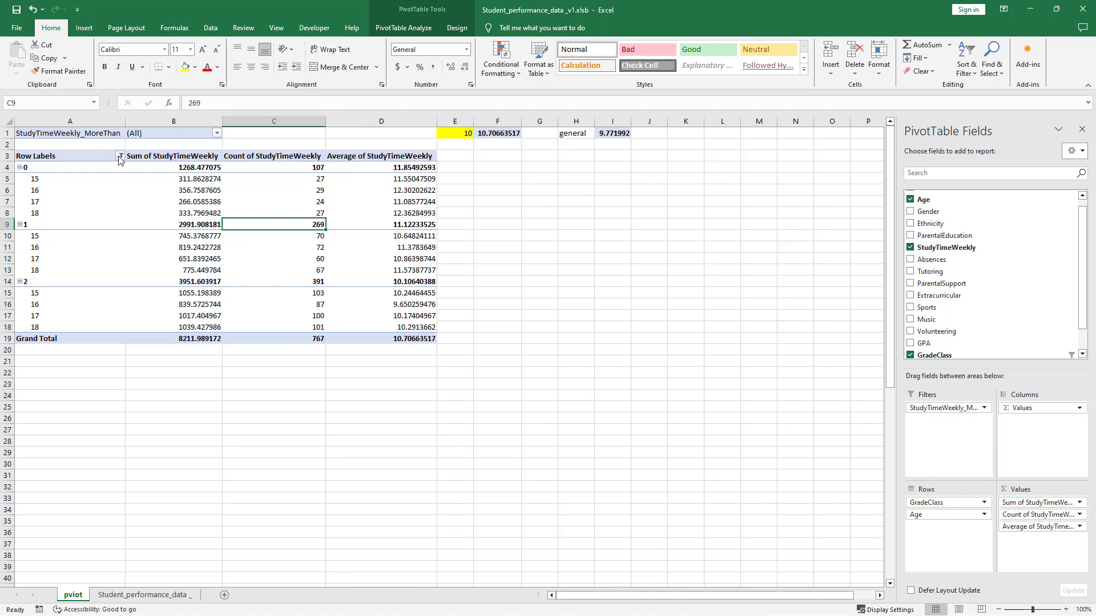
right_click(178, 163)
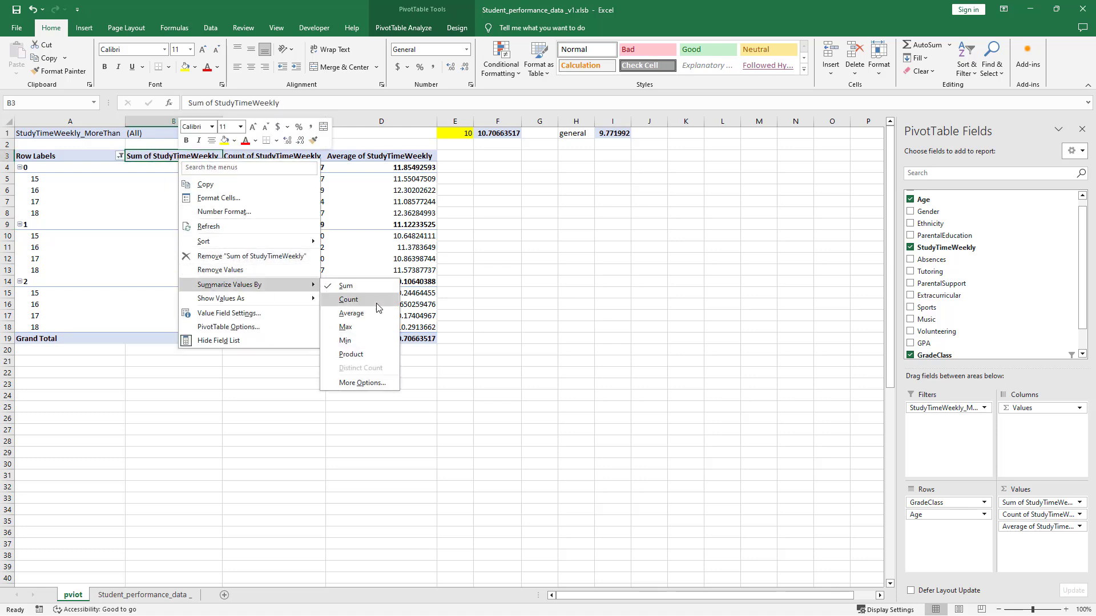
left_click(370, 306)
Remove the old Count of StudyTimeWeekly column, undoing an accidental removal first.
right_click(283, 158)
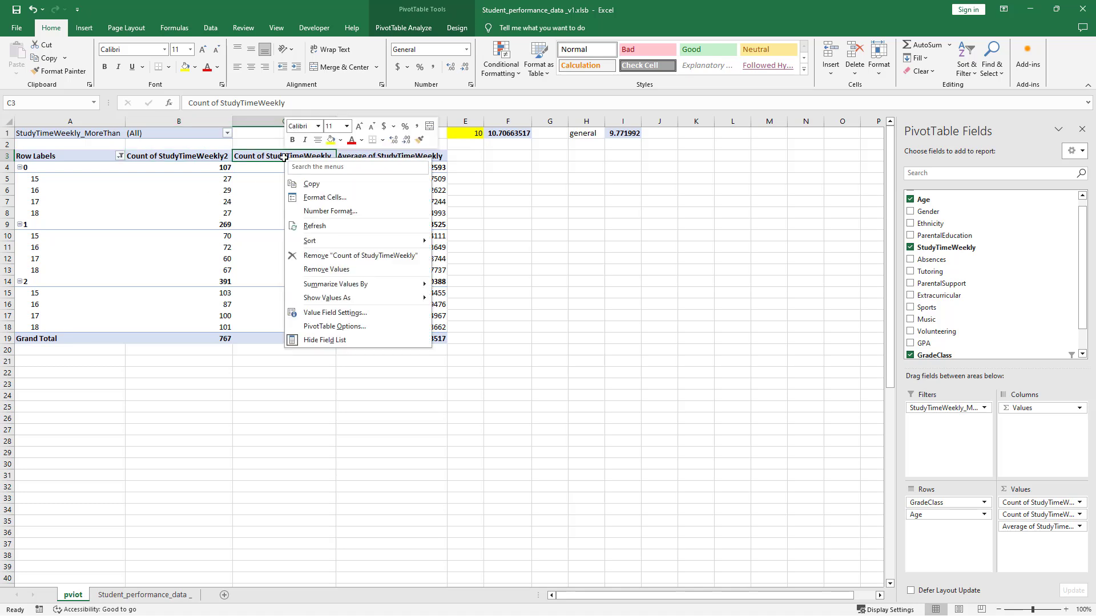
left_click(327, 269)
key("ctrl+z")
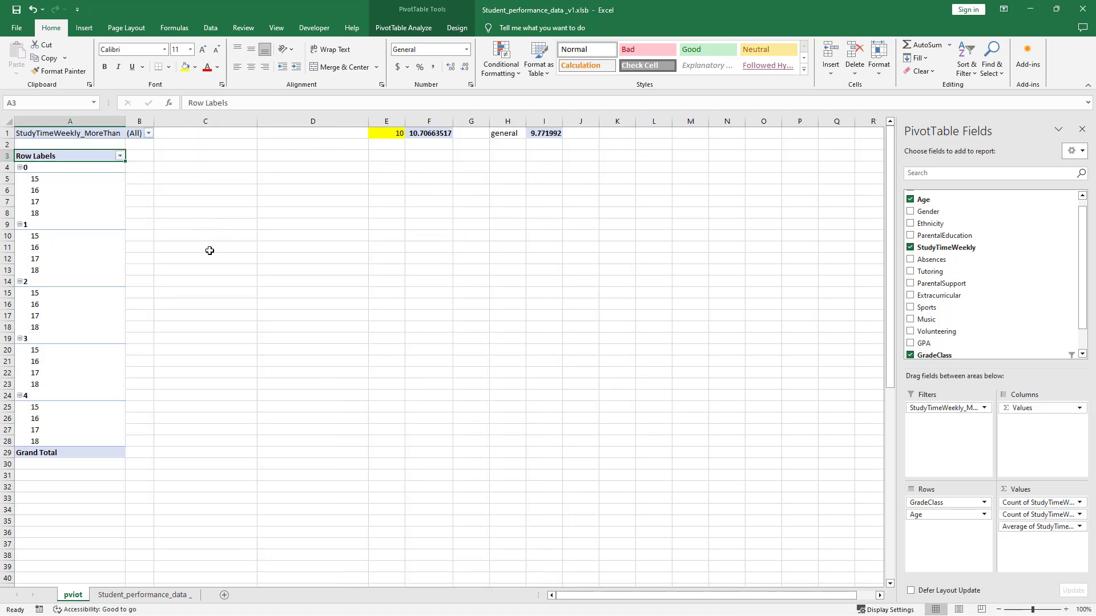
right_click(296, 198)
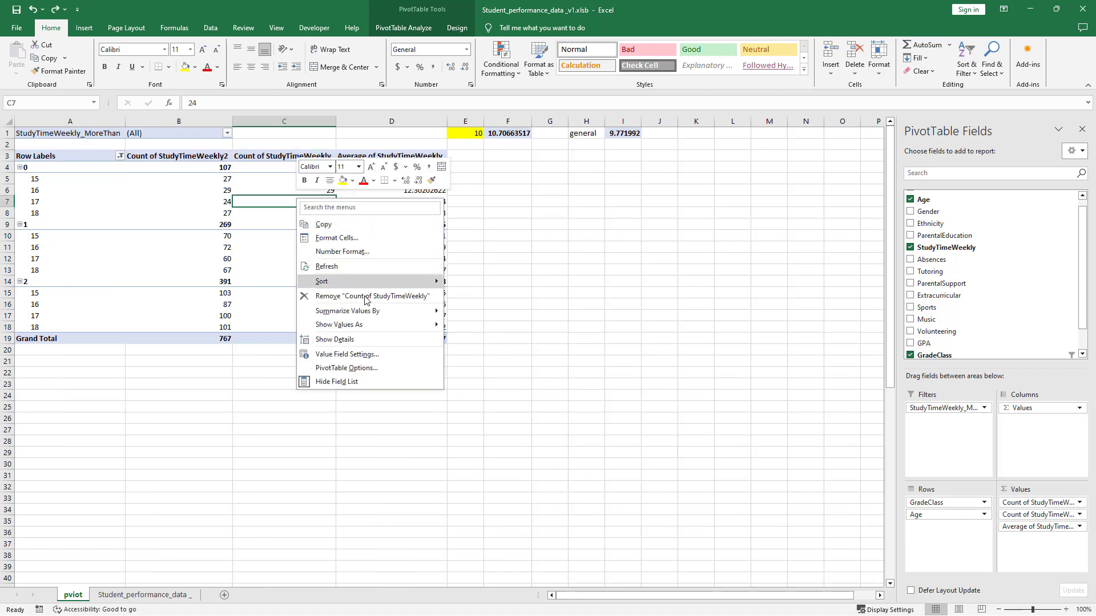
right_click(255, 156)
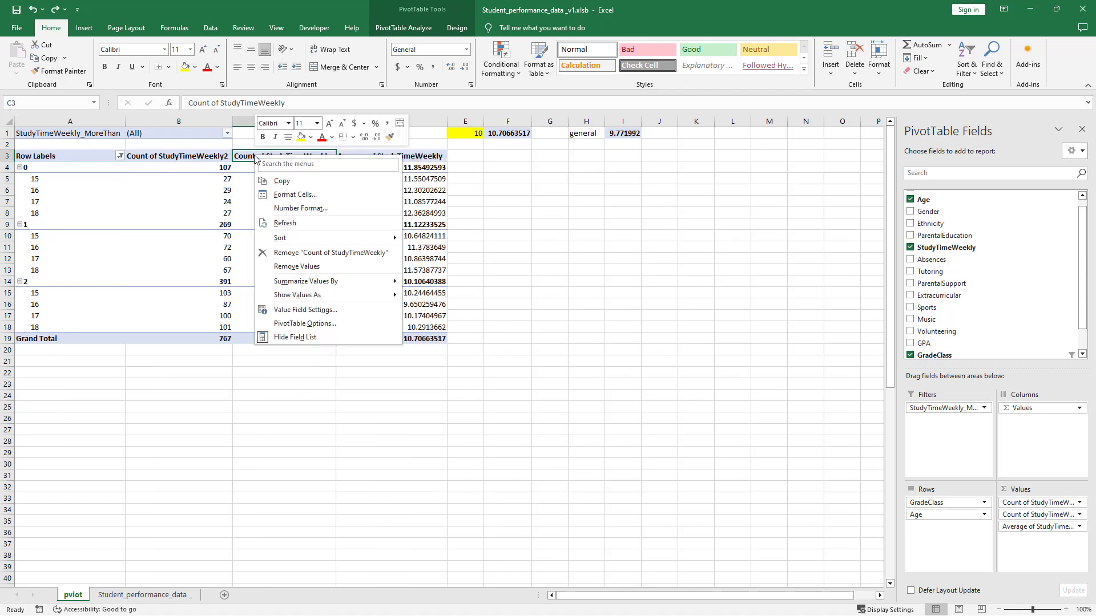
left_click(318, 253)
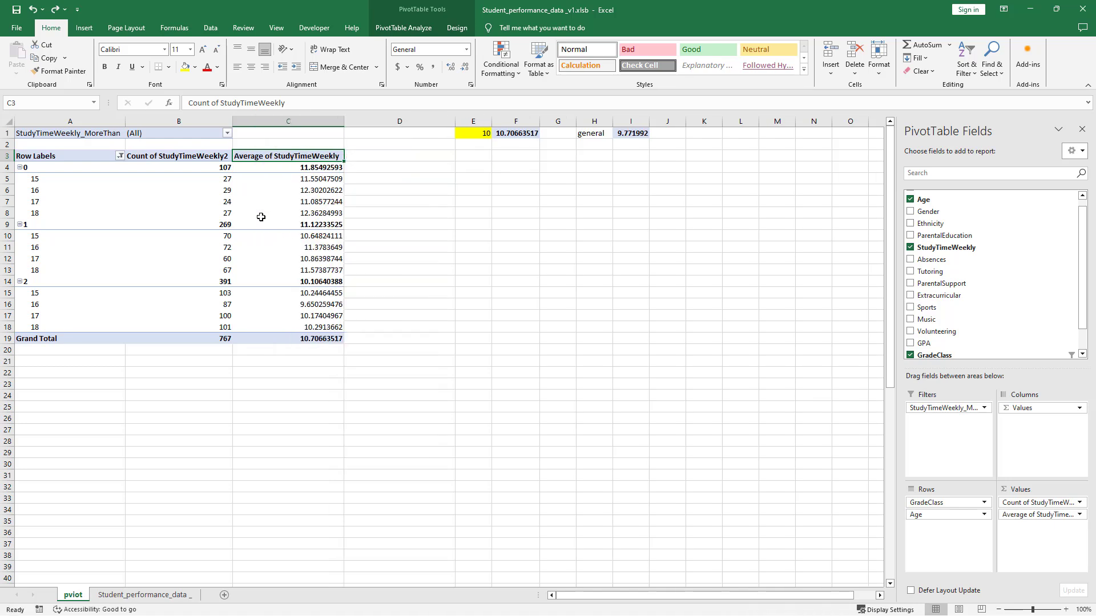
left_click(178, 155)
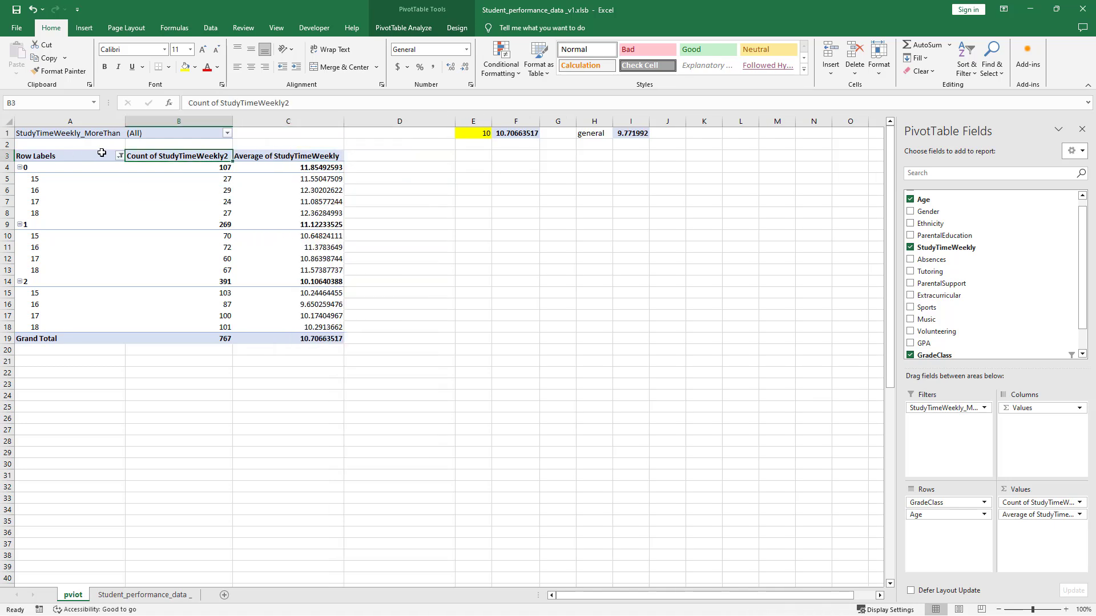
Filter grade classes to those with Count of StudyTimeWeekly2 greater than 10.
left_click(120, 155)
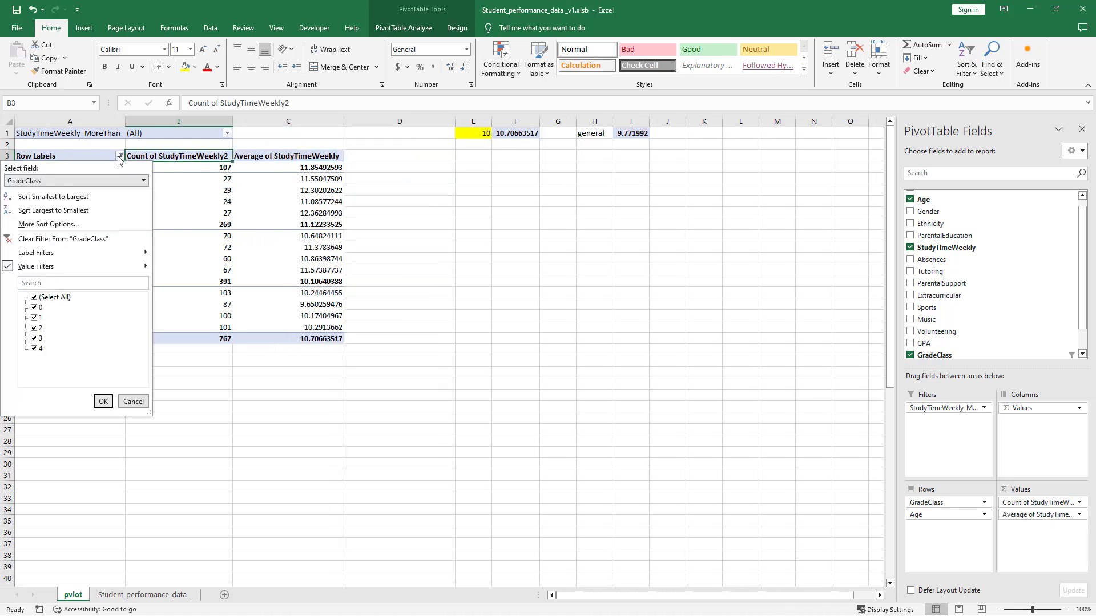
left_click(88, 267)
left_click(211, 311)
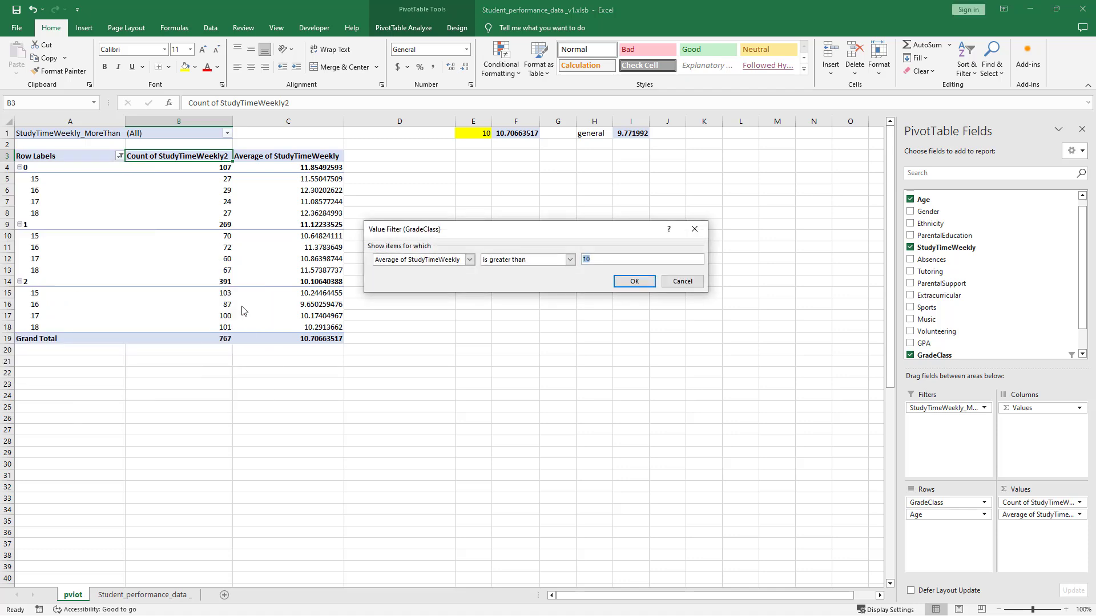
left_click(437, 261)
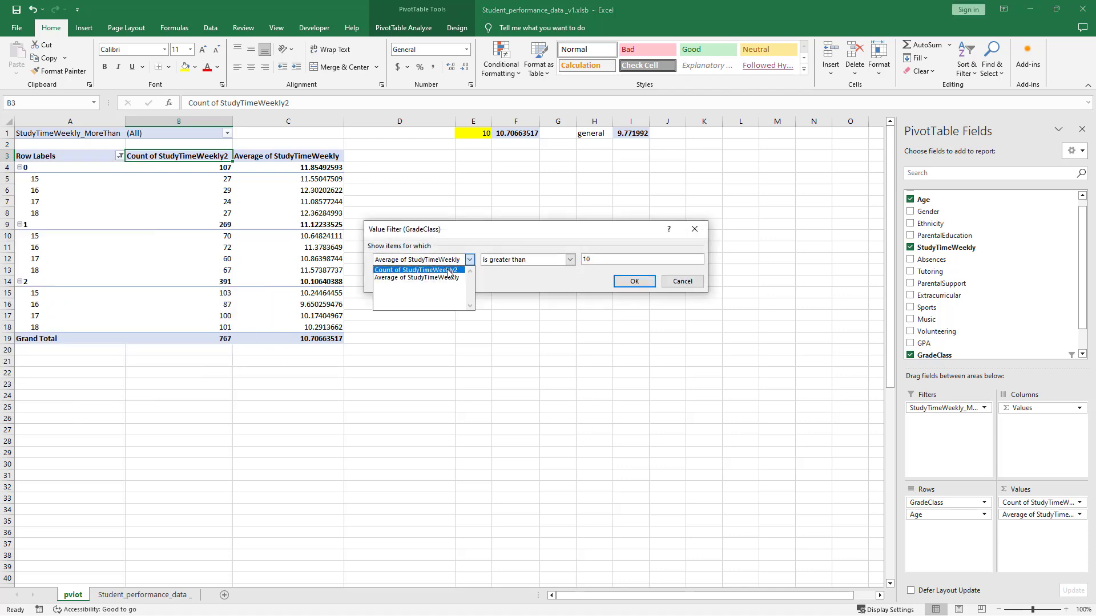
left_click(447, 269)
left_click(634, 281)
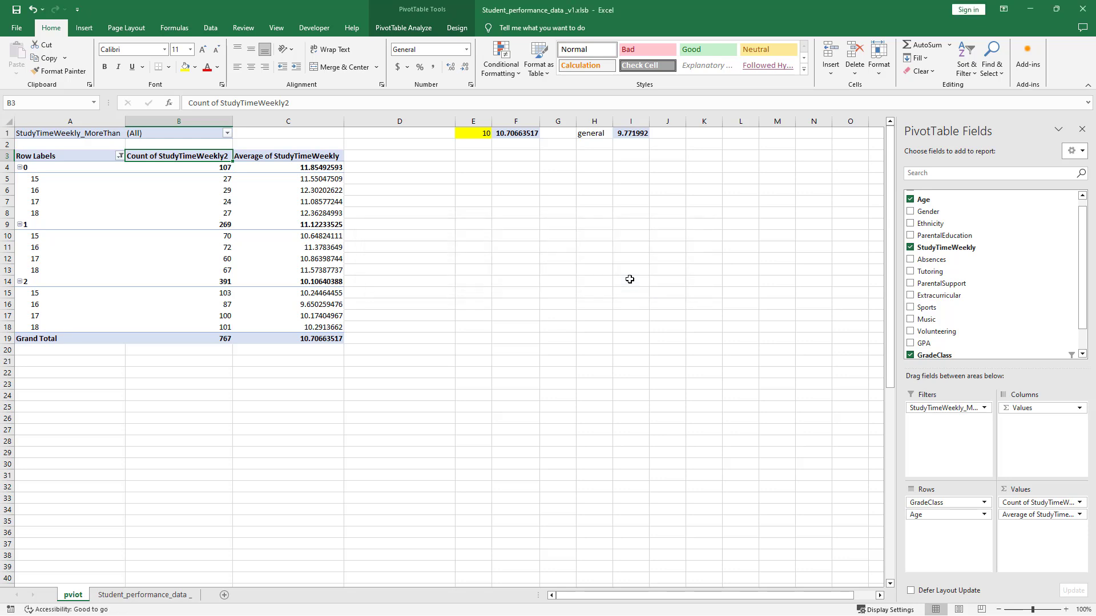
left_click(333, 452)
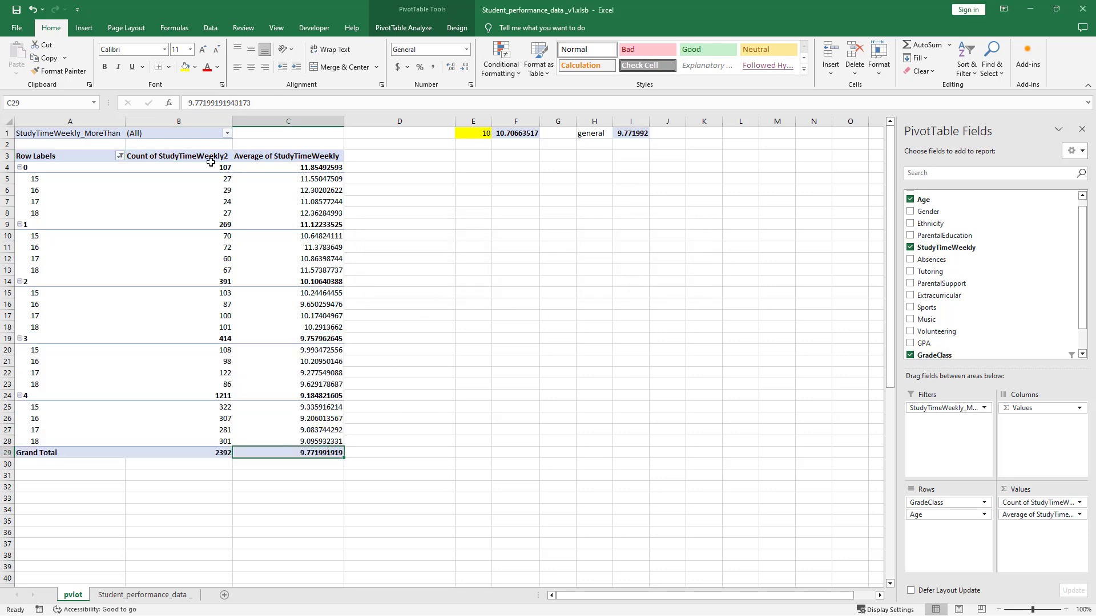
Review the grade class filter and count column options, then open the report filter dropdown.
left_click(118, 158)
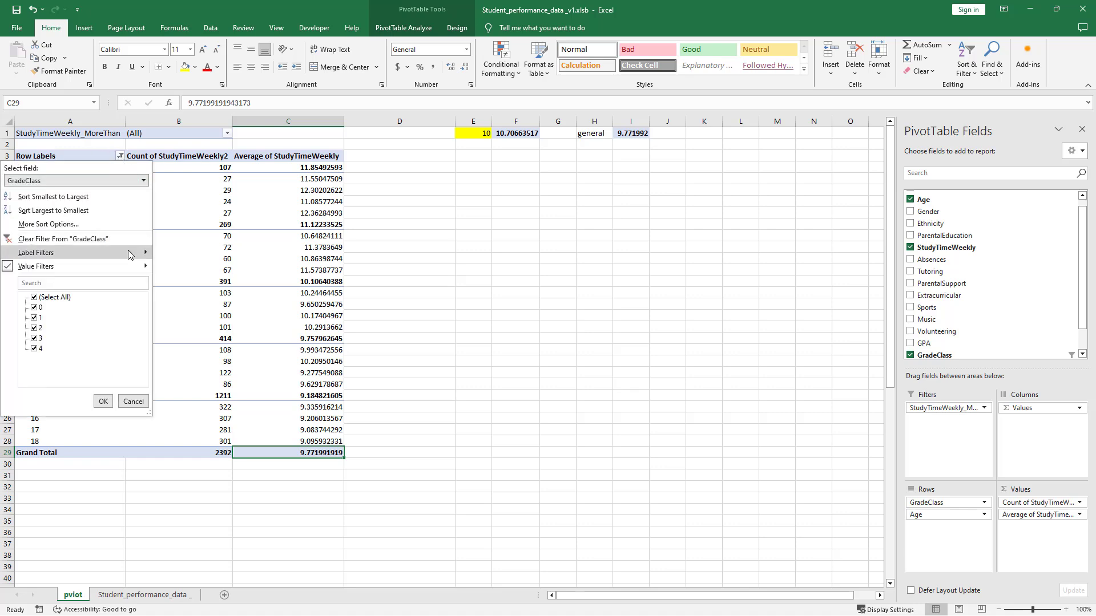
left_click(646, 135)
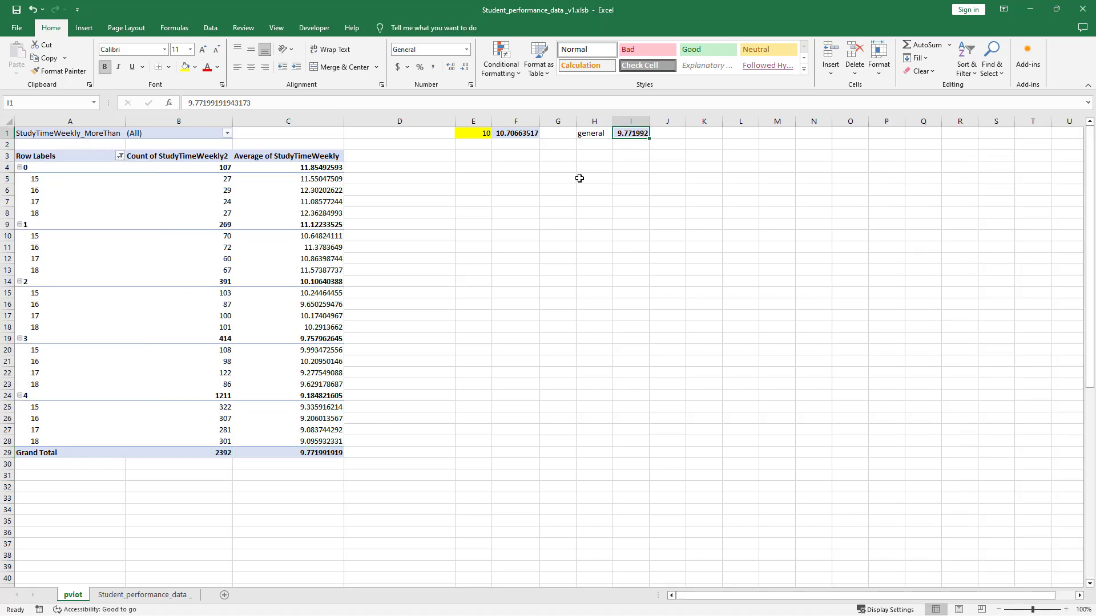
left_click(119, 157)
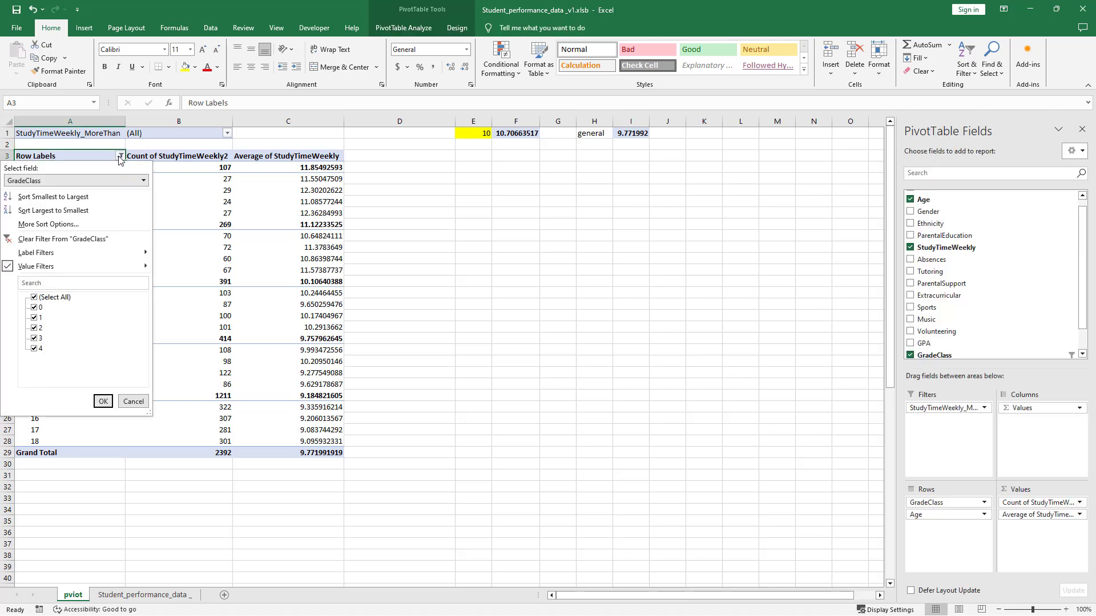
left_click(194, 161)
right_click(194, 162)
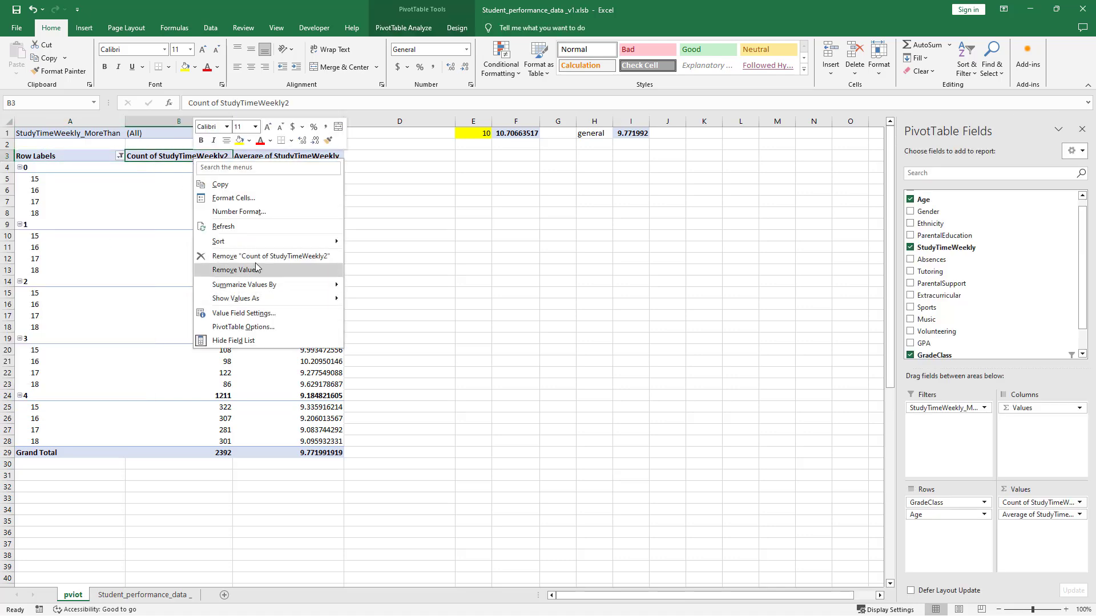
left_click(151, 158)
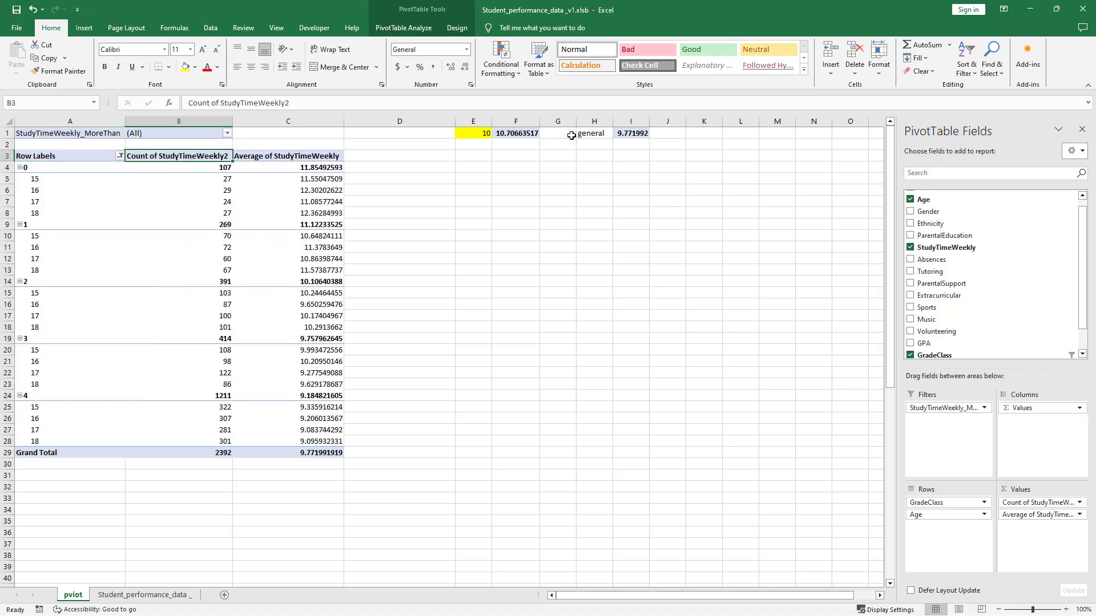
left_click(516, 134)
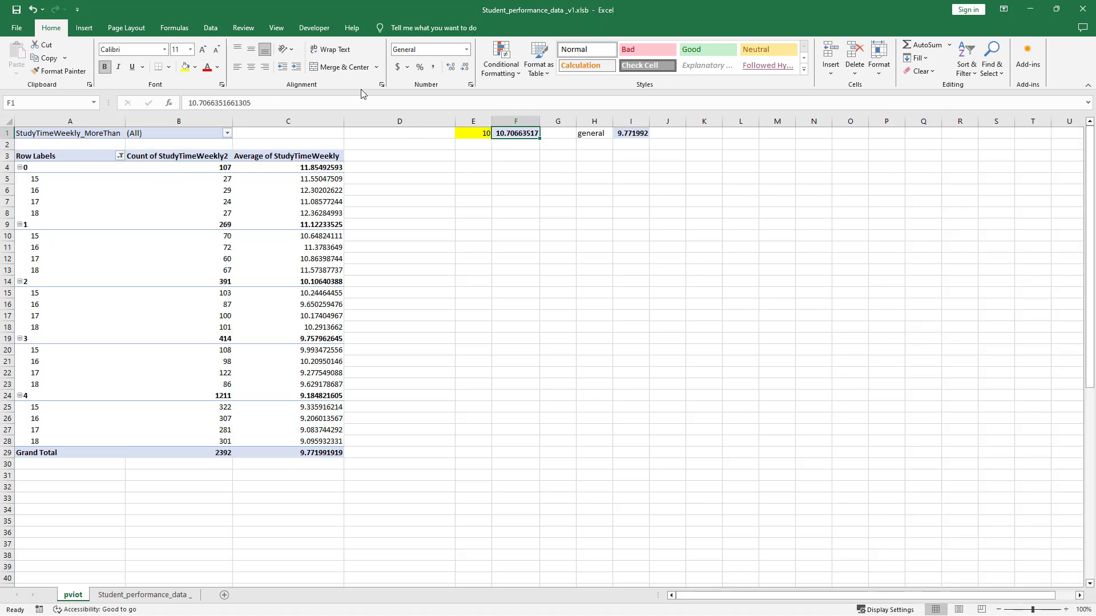
left_click(227, 133)
Set the report filter to TRUE, then back to (All) to show every student.
left_click(117, 182)
left_click(182, 278)
left_click(180, 193)
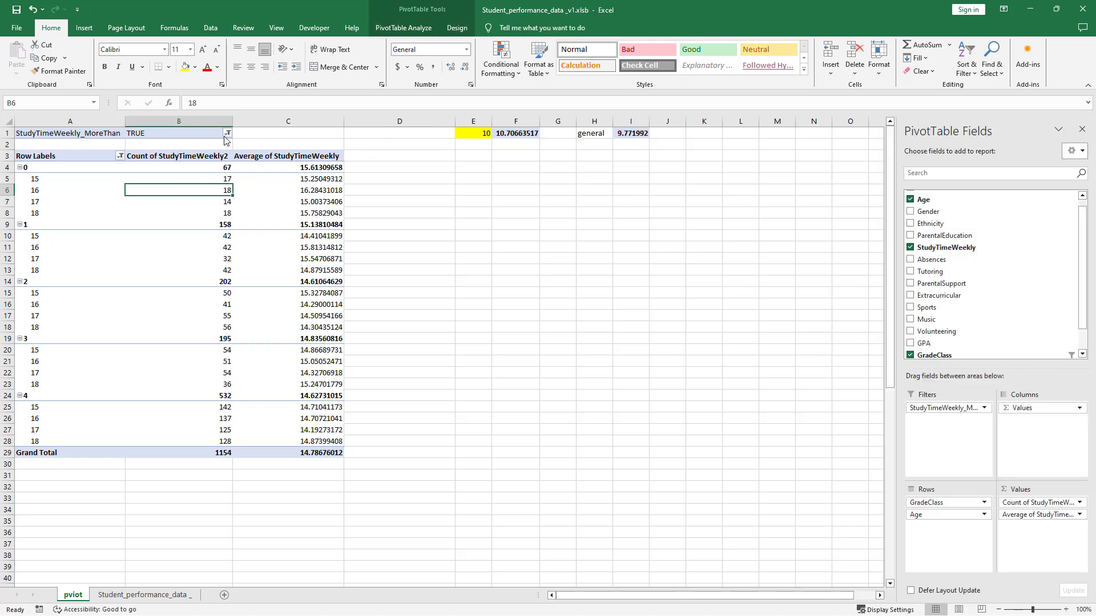
left_click(227, 133)
left_click(118, 160)
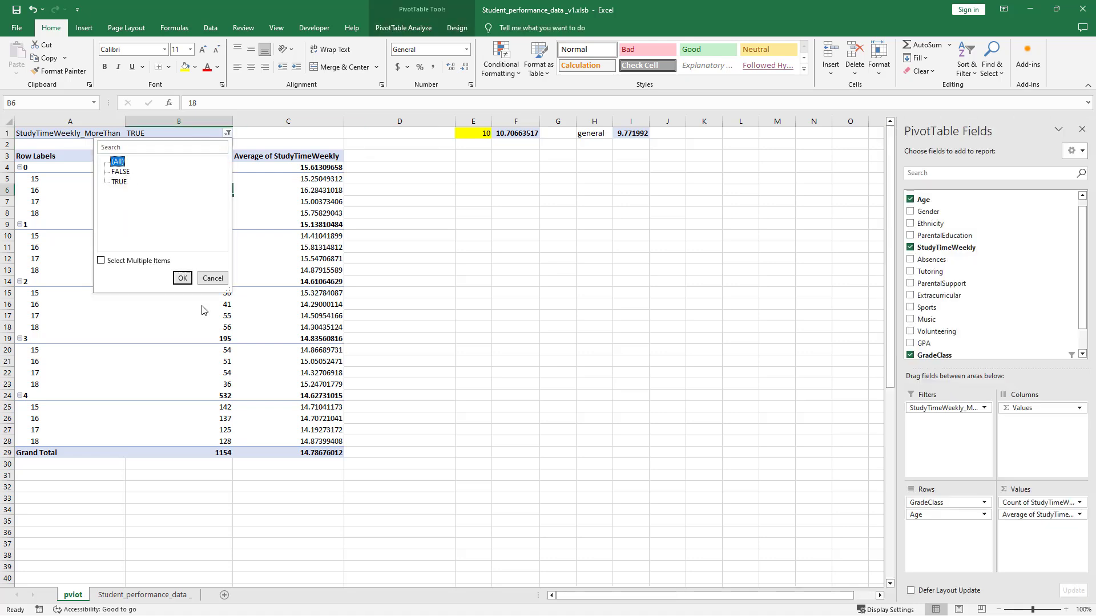
left_click(182, 278)
Summarise the count column as a Sum of StudyTimeWeekly instead.
left_click(205, 167)
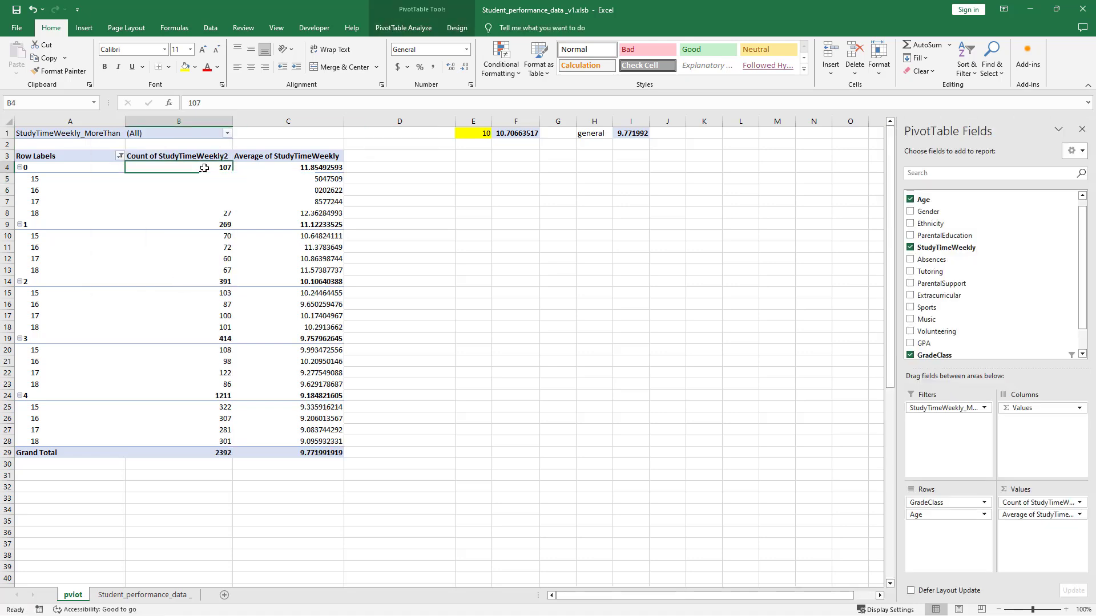
right_click(206, 170)
mouse_move(257, 280)
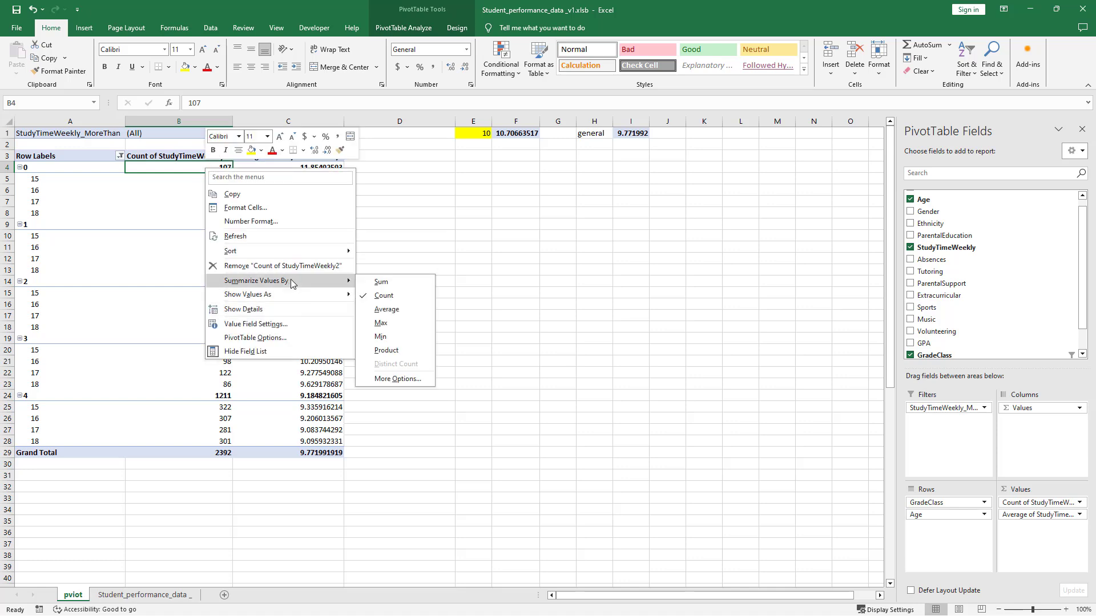
left_click(381, 281)
Filter grade classes to those with Sum of StudyTimeWeekly2 greater than 10.
left_click(120, 156)
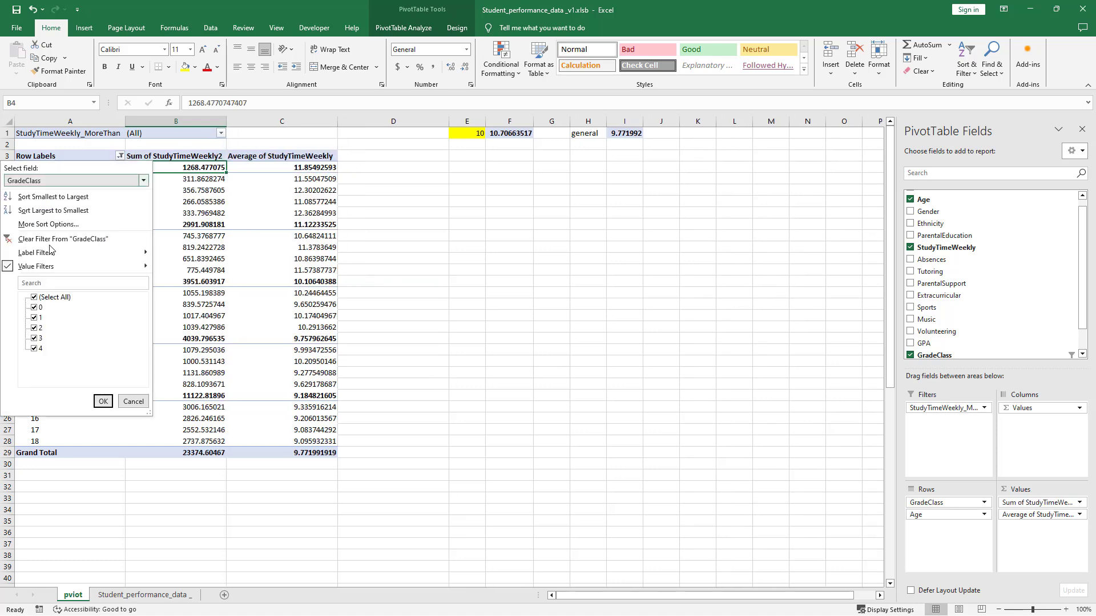
left_click(191, 311)
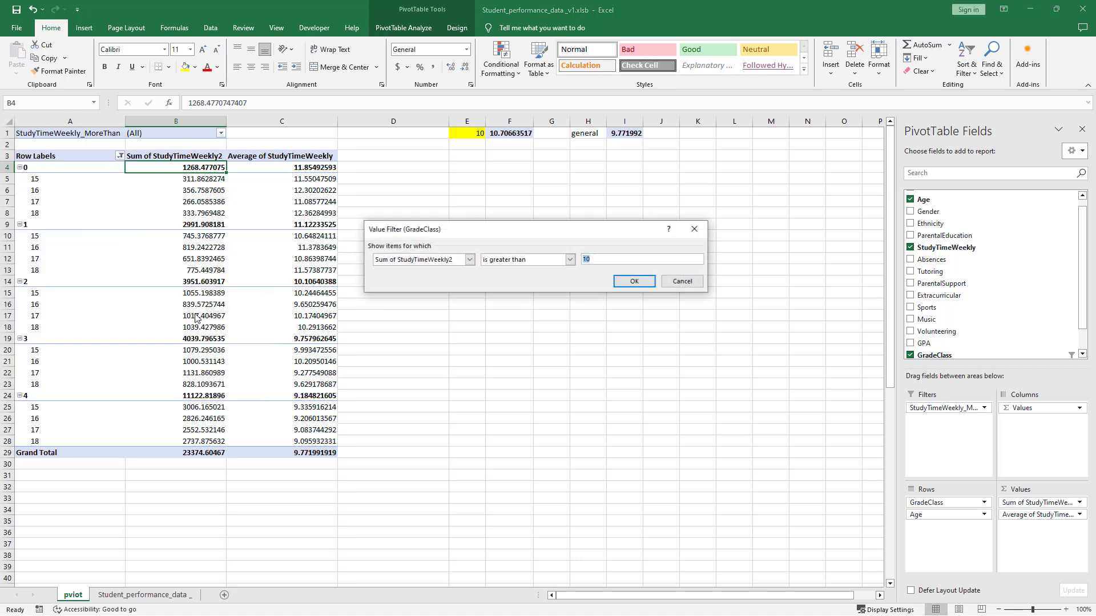
left_click(469, 260)
left_click(422, 269)
left_click(569, 259)
left_click(514, 270)
left_click(630, 282)
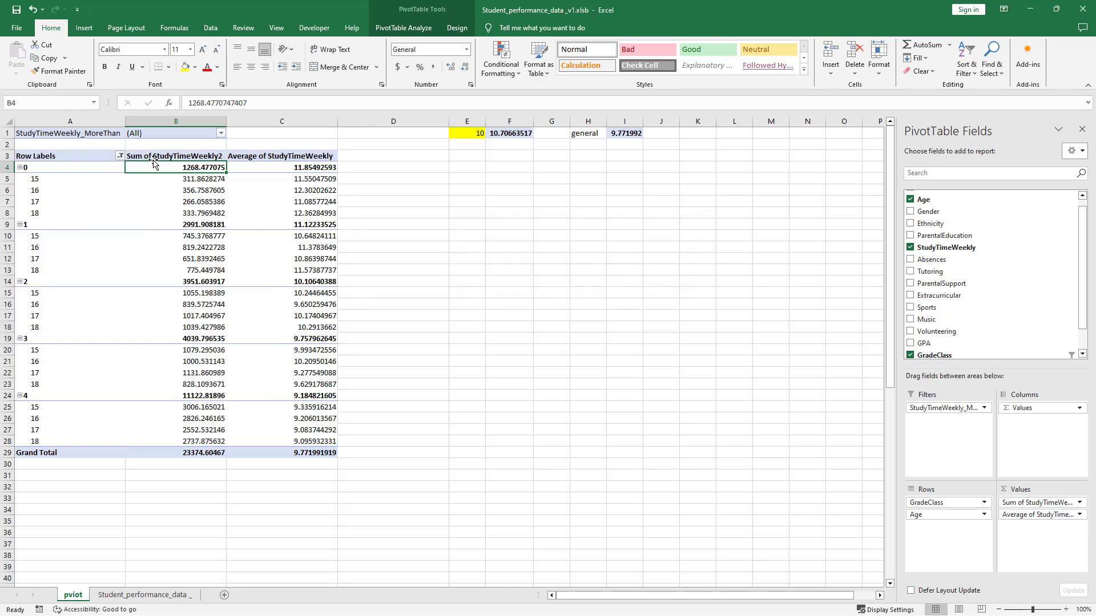
Apply an initial greater-than value filter on GradeClass.
left_click(120, 156)
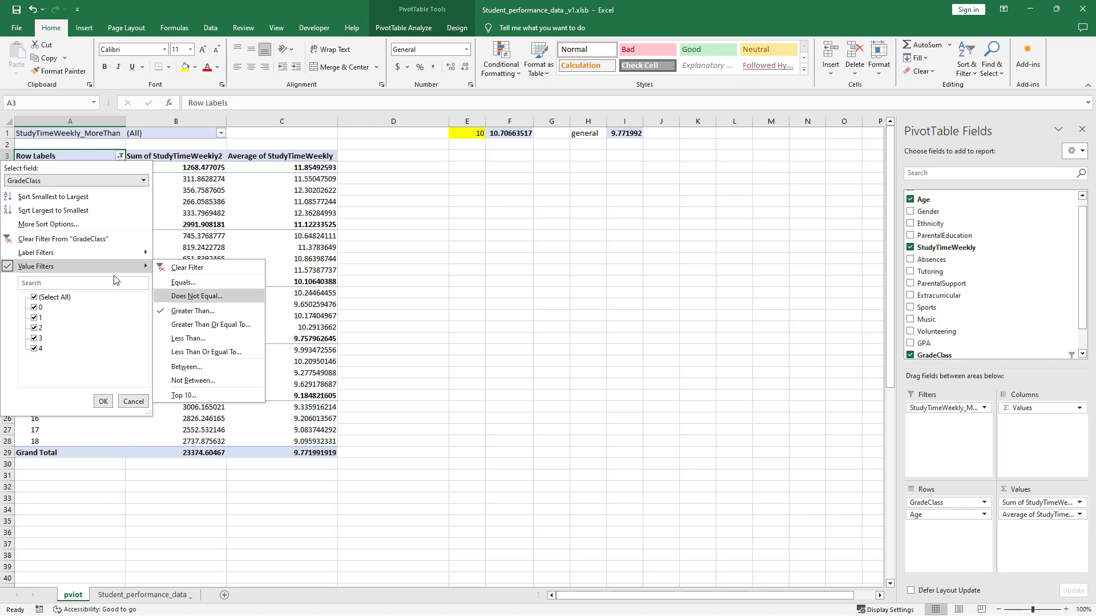
mouse_move(51, 252)
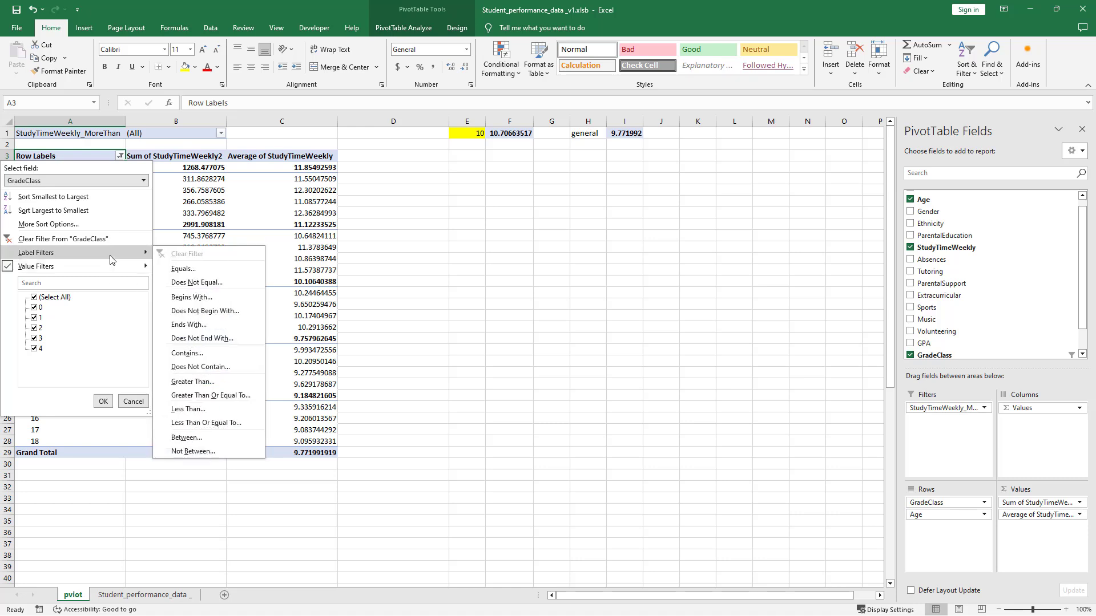
left_click(143, 180)
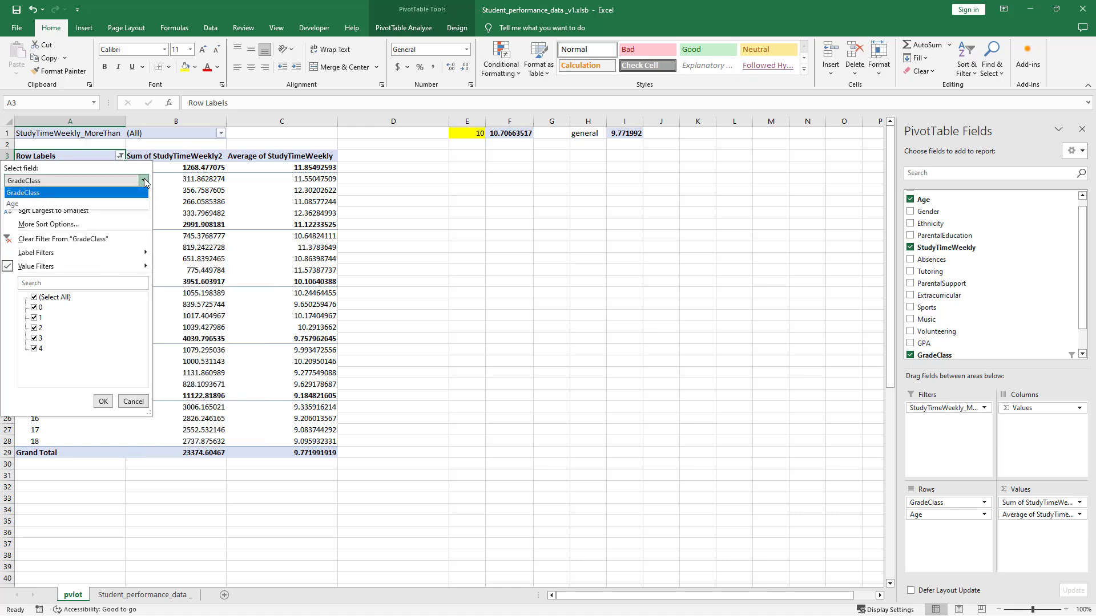
left_click(63, 193)
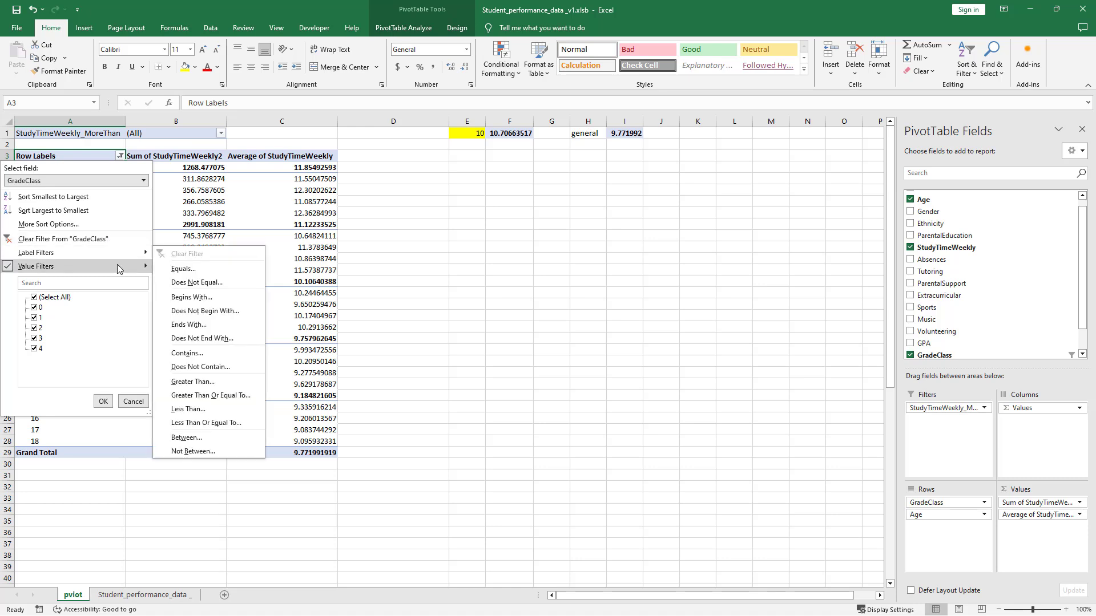
mouse_move(36, 266)
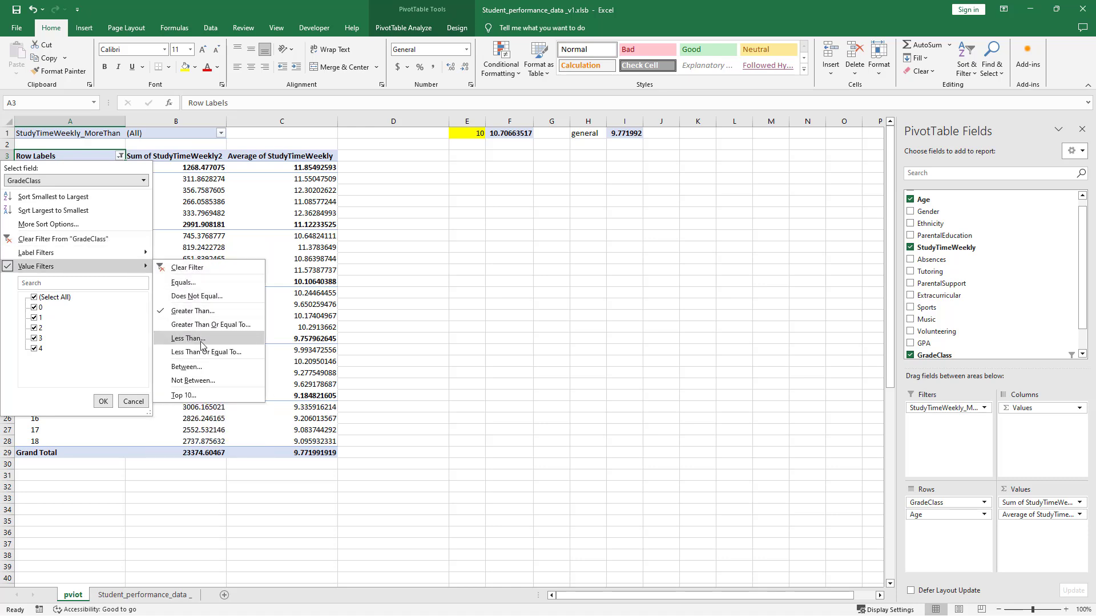
left_click(193, 311)
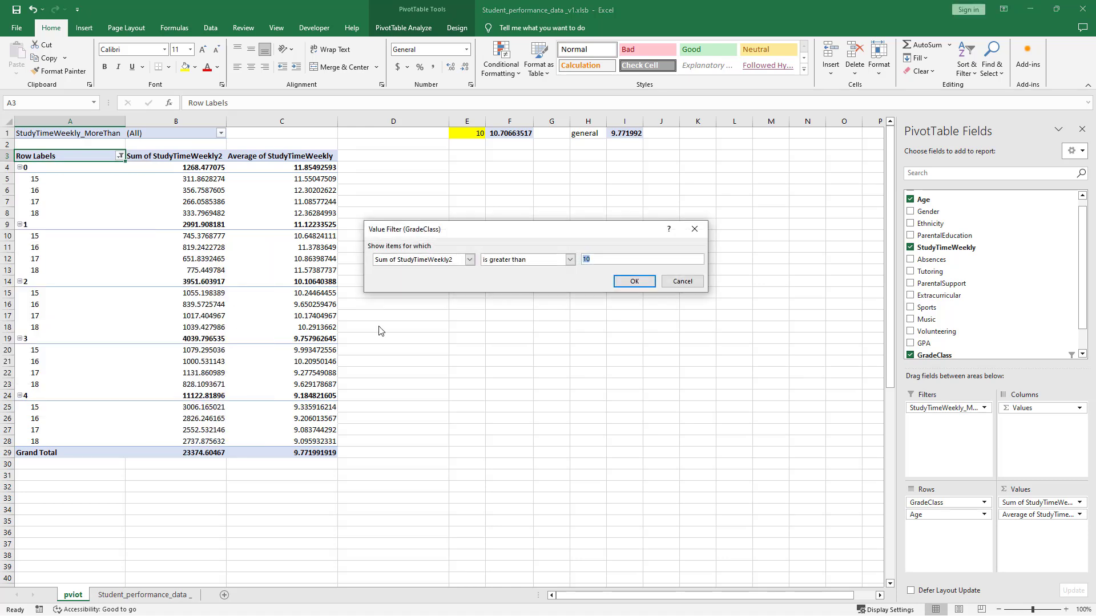
left_click(634, 282)
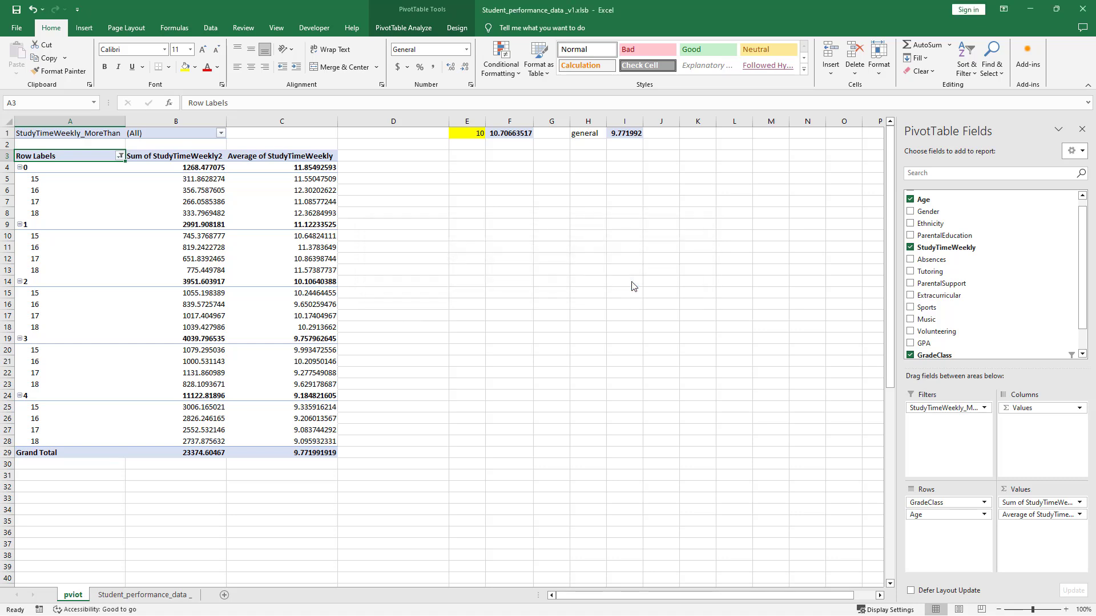
Switch the GradeClass filter to Average of StudyTimeWeekly greater than 10, leaving classes 0–2.
left_click(118, 156)
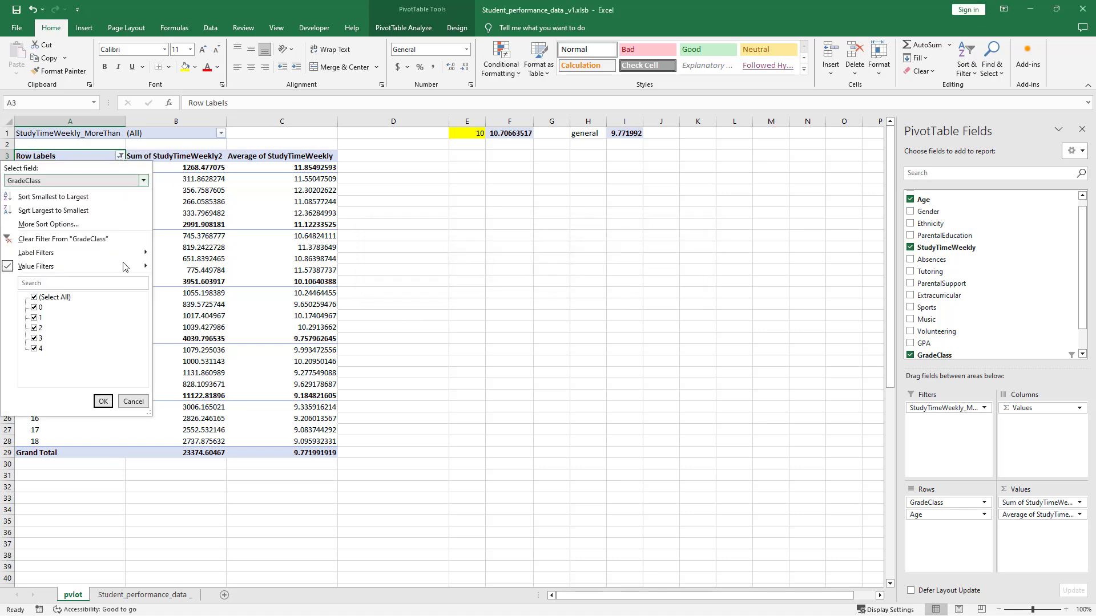
left_click(223, 311)
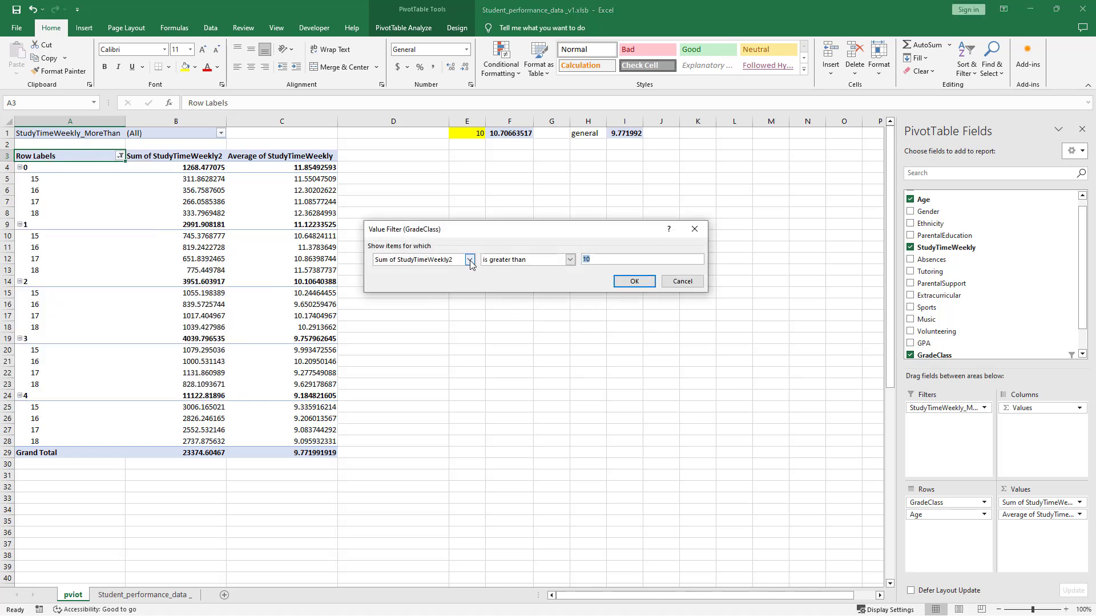
left_click(570, 260)
left_click(570, 263)
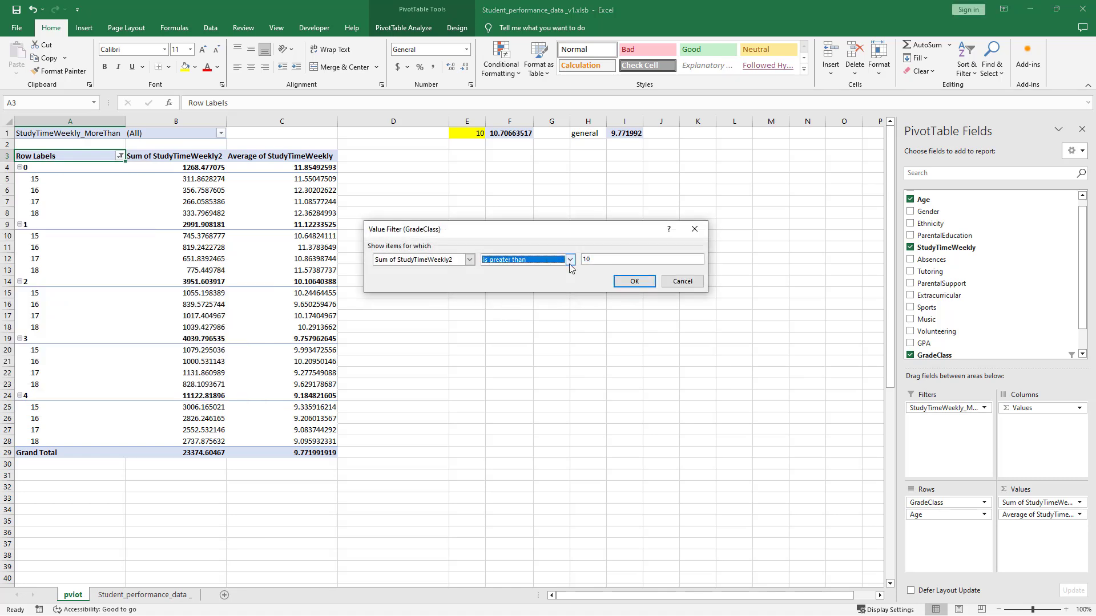
left_click(466, 260)
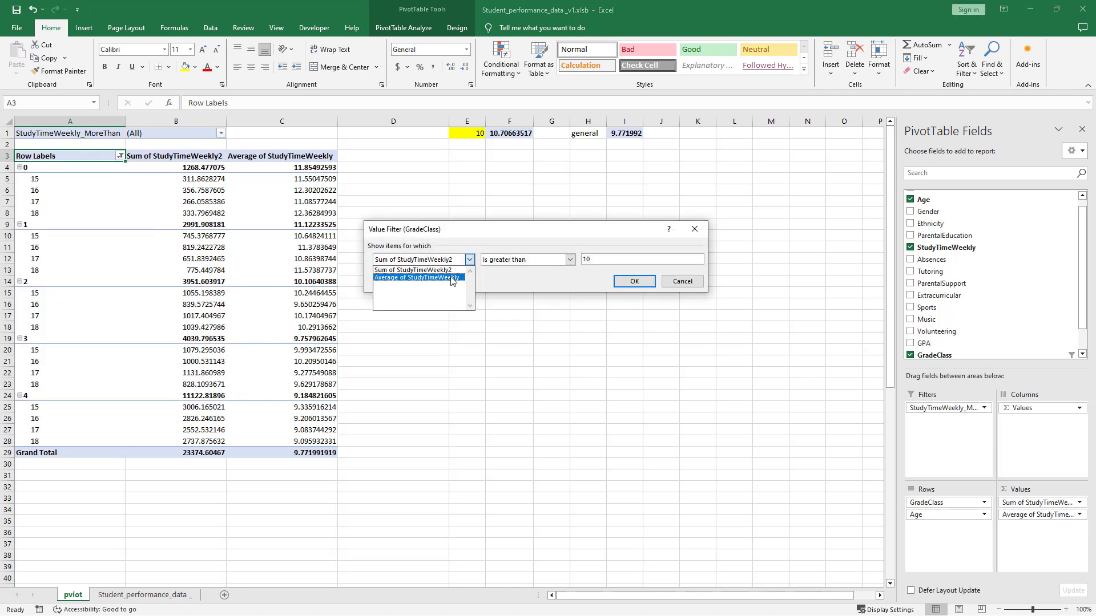
left_click(451, 278)
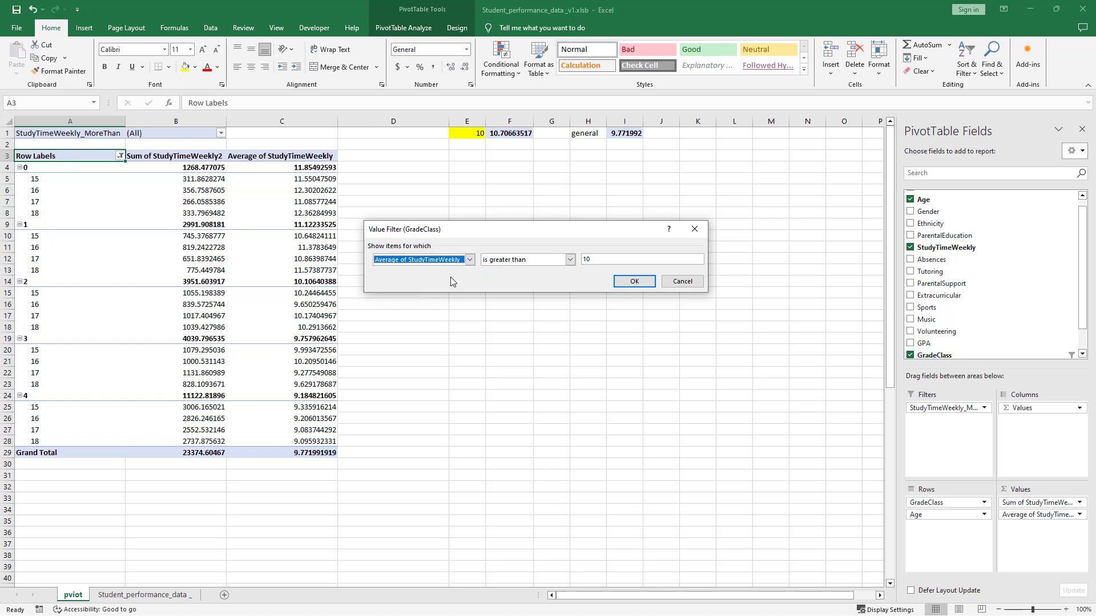
left_click(634, 281)
left_click(311, 338)
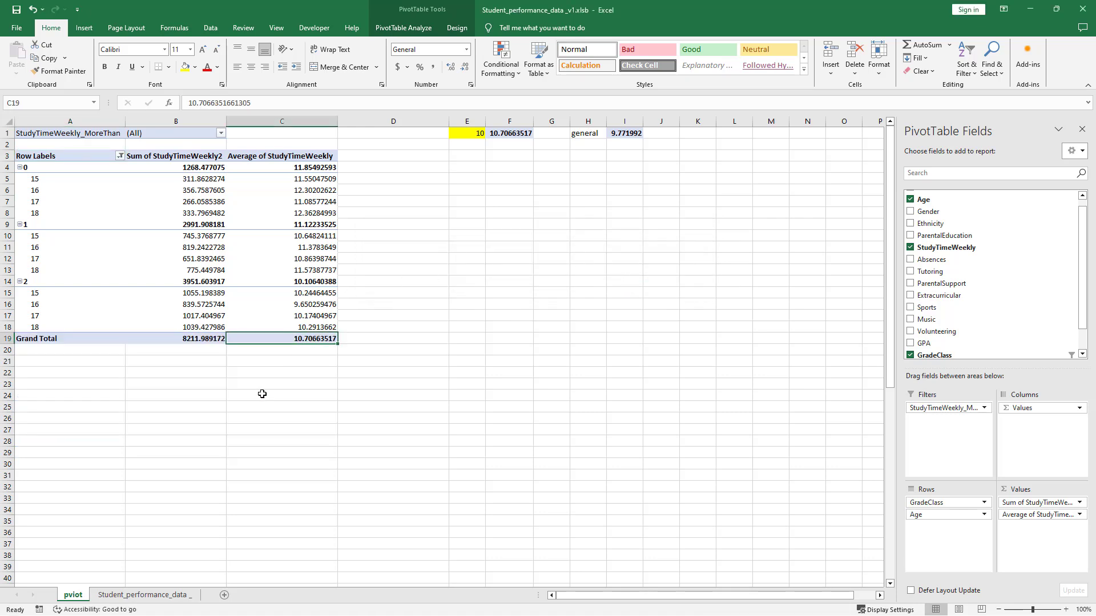
left_click(132, 596)
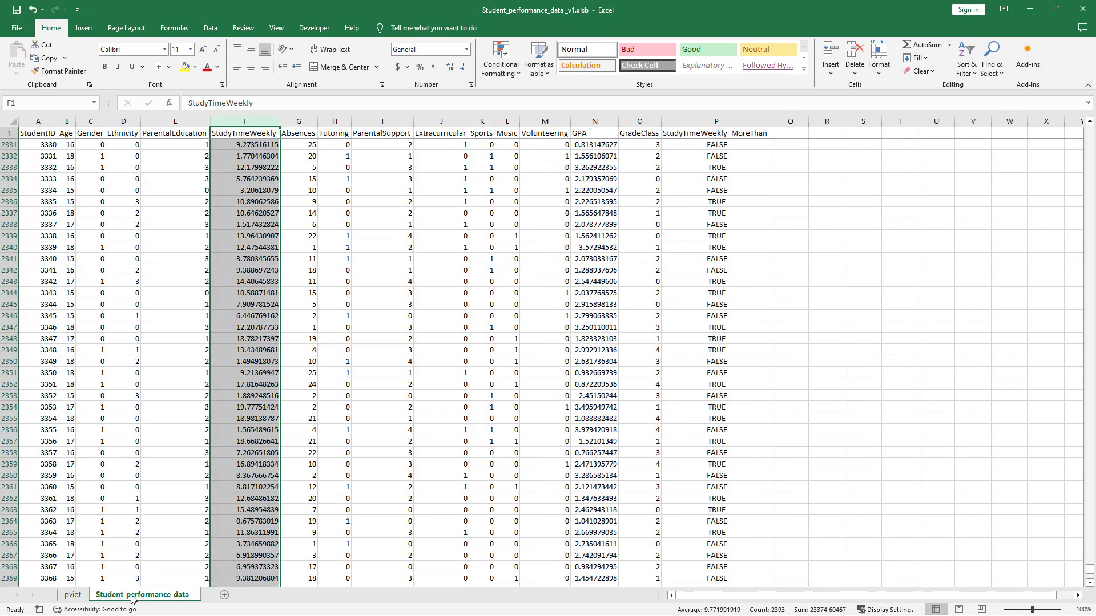
left_click(748, 264)
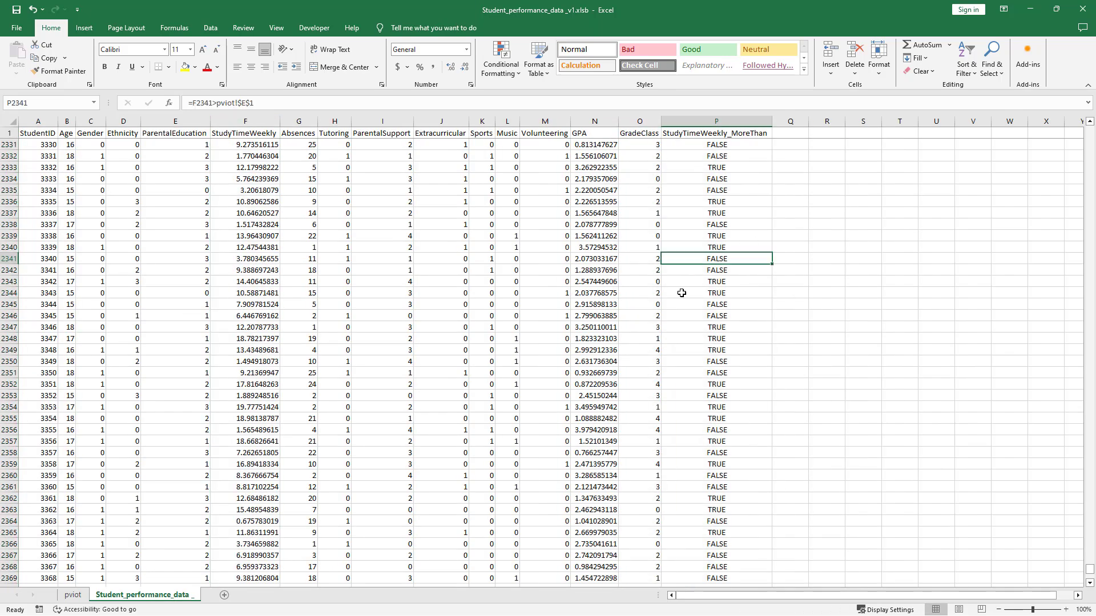
left_click(72, 596)
left_click(481, 137)
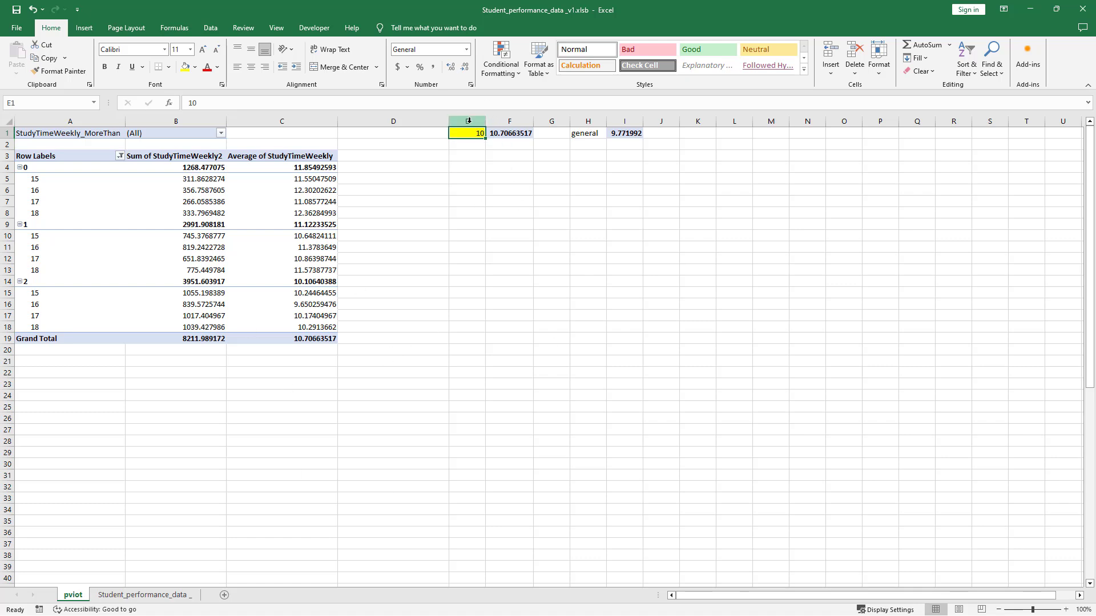
mouse_move(467, 121)
left_mouse_down()
mouse_move(696, 122)
mouse_move(438, 114)
mouse_move(448, 122)
left_mouse_up()
left_click(477, 181)
left_click(169, 243)
left_click(120, 155)
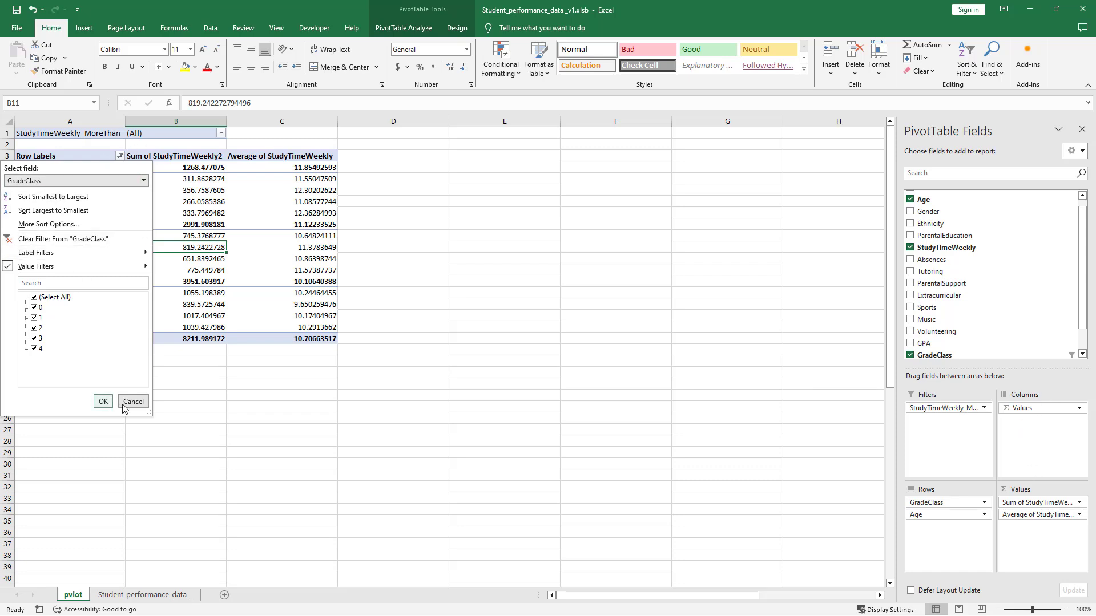
Set the StudyTimeWeekly_MoreThan report filter in B1 to TRUE and check the new average.
key("Escape")
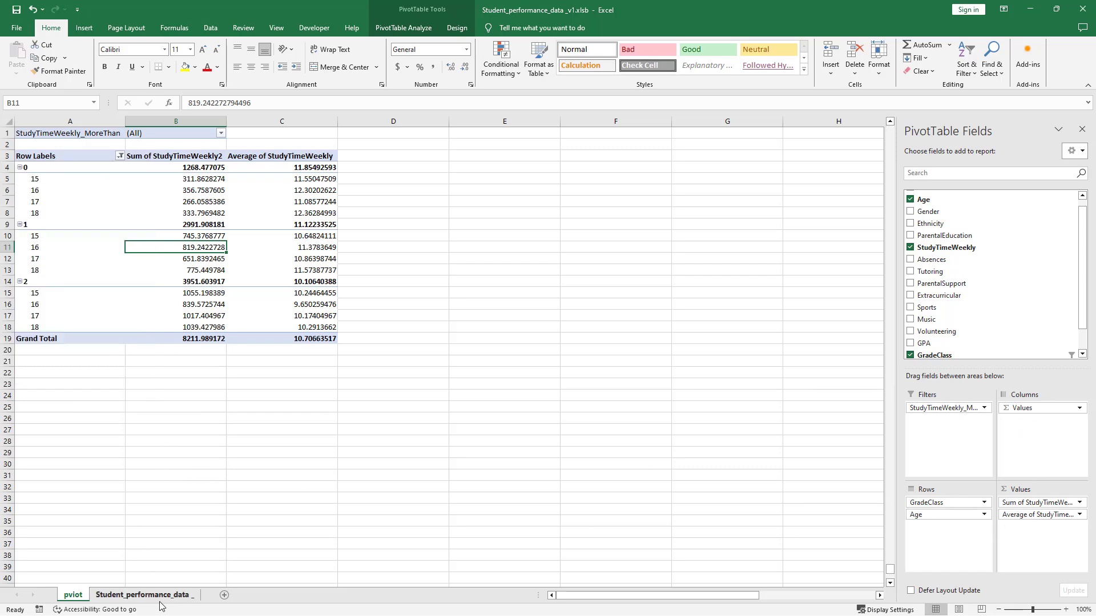
left_click(144, 595)
left_click(72, 595)
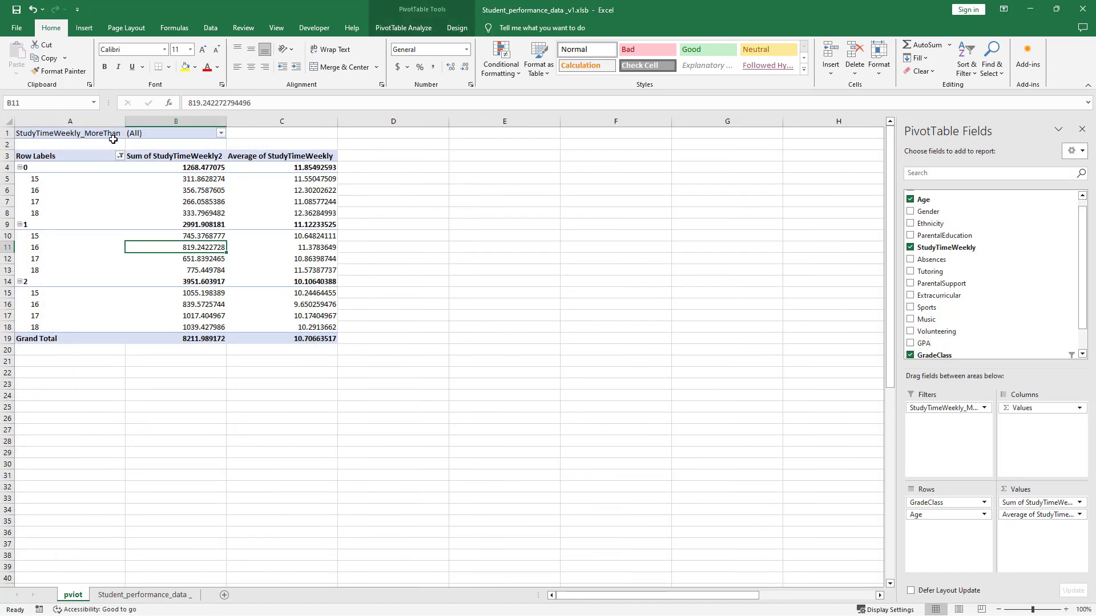
left_click(215, 133, "ctrl")
left_click(221, 133)
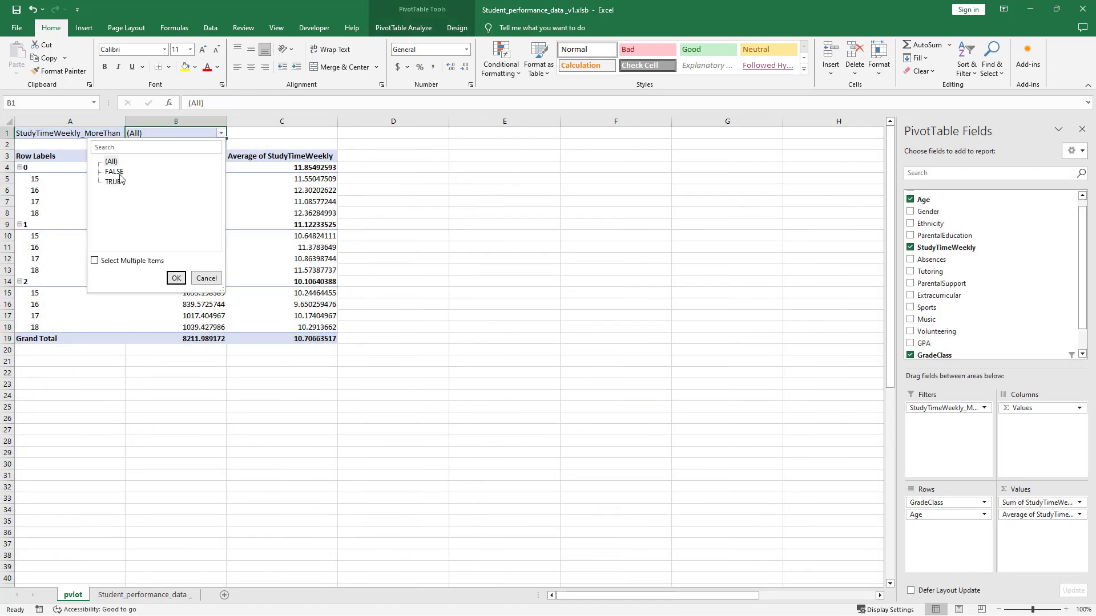
left_click(113, 182)
left_click(175, 278)
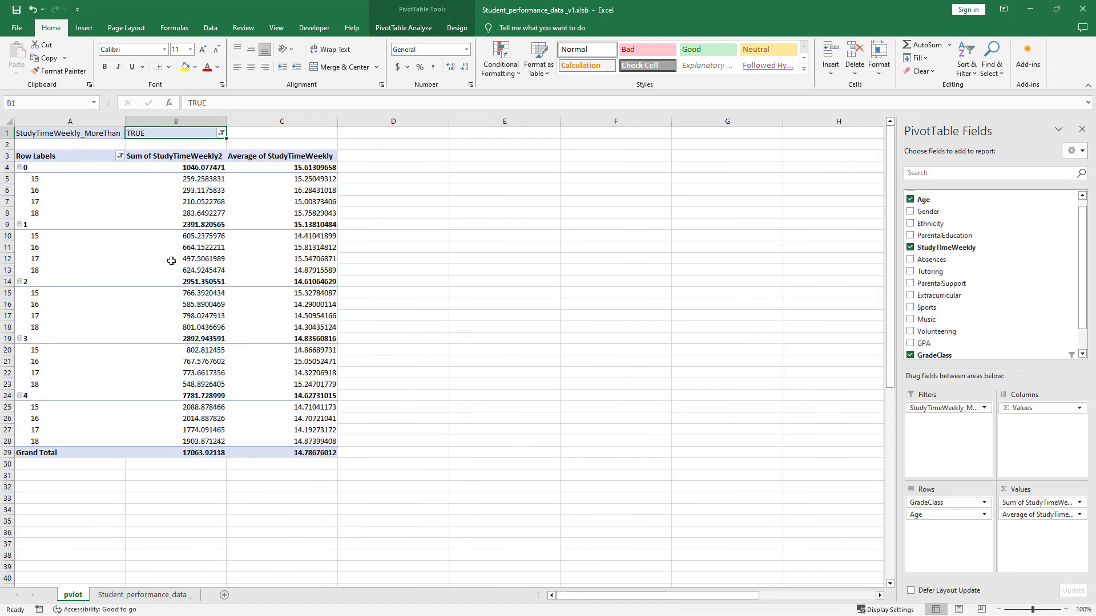
left_click(274, 213)
left_click(310, 451)
Remove the Sum of StudyTimeWeekly2 column and review the remaining average values.
right_click(206, 213)
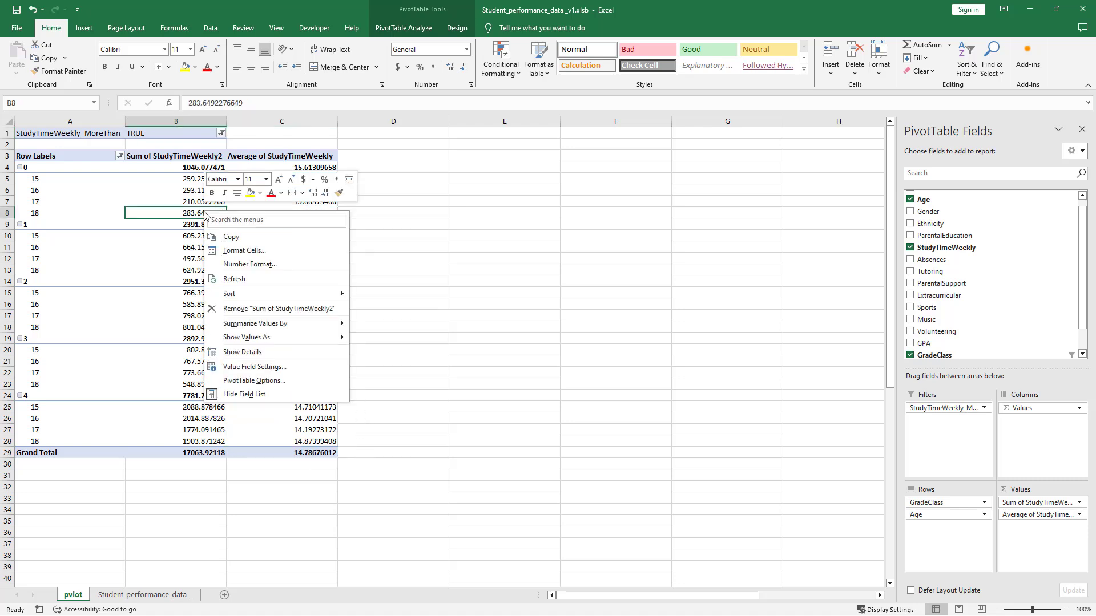
left_click(271, 310)
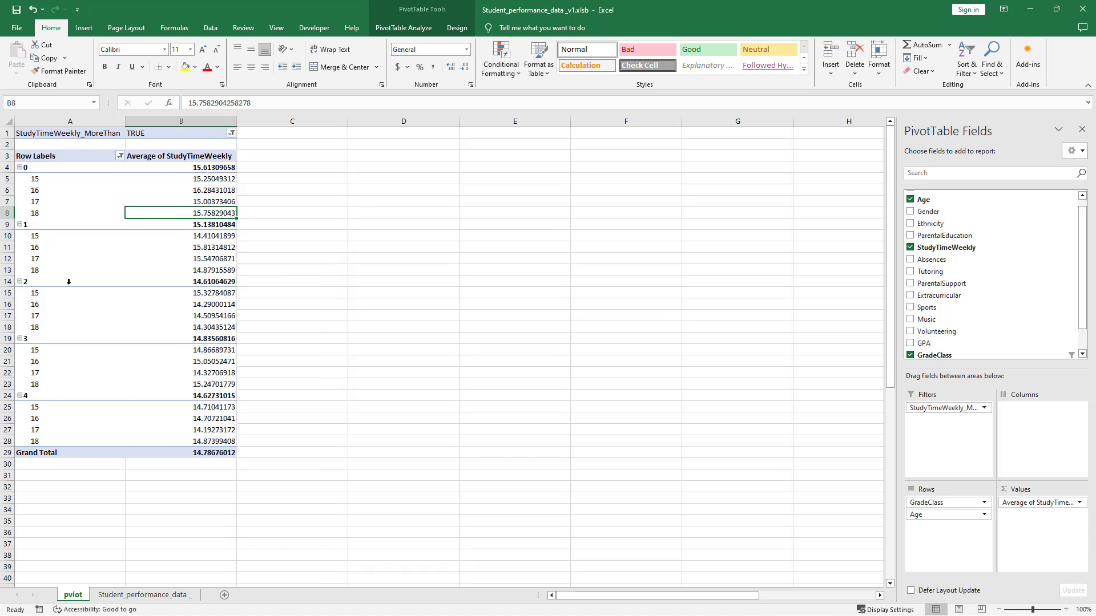
left_click(192, 221)
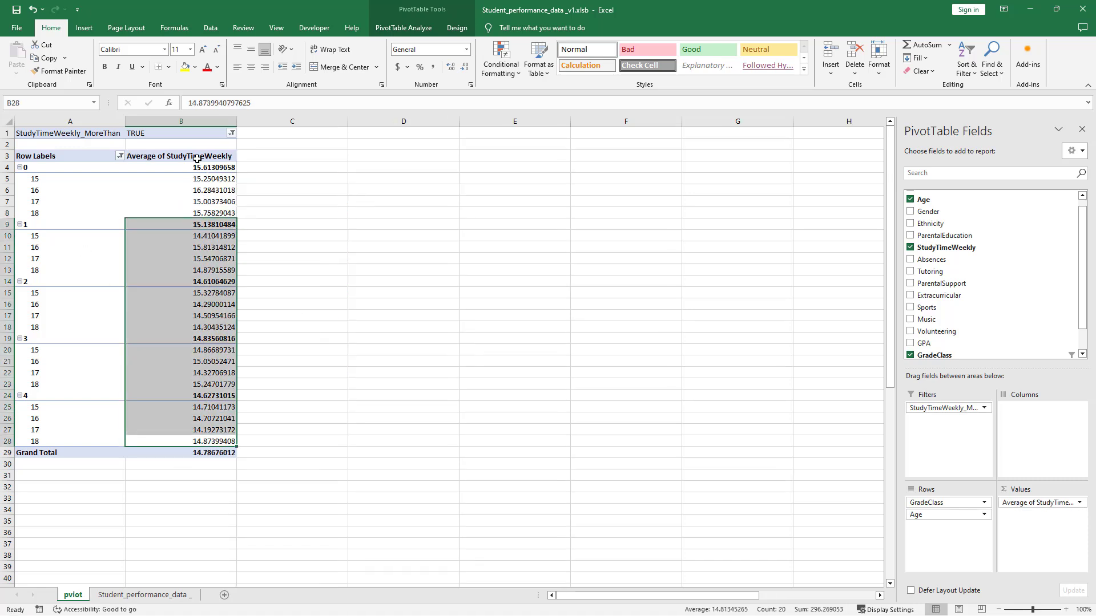
left_click_drag(181, 155, 172, 407)
left_click(172, 377)
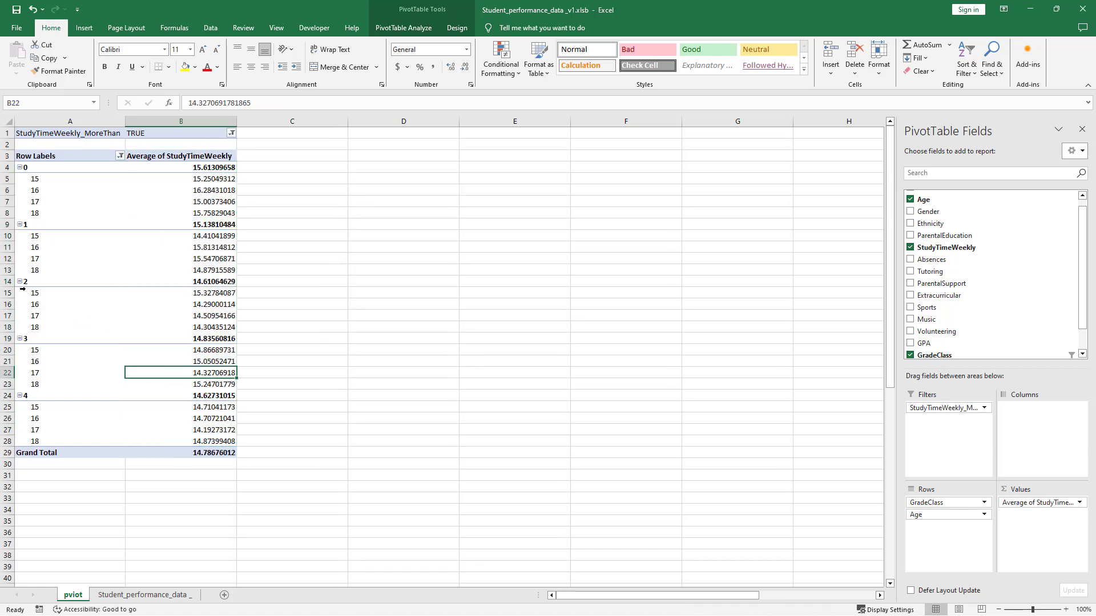
left_click_drag(34, 406, 35, 441)
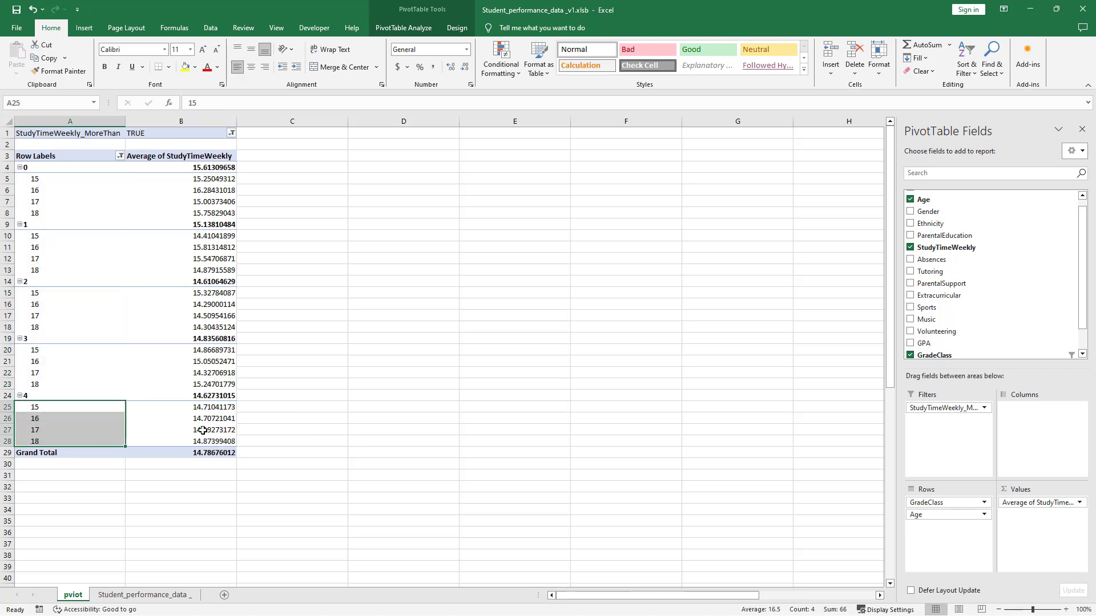
left_click_drag(217, 407, 217, 441)
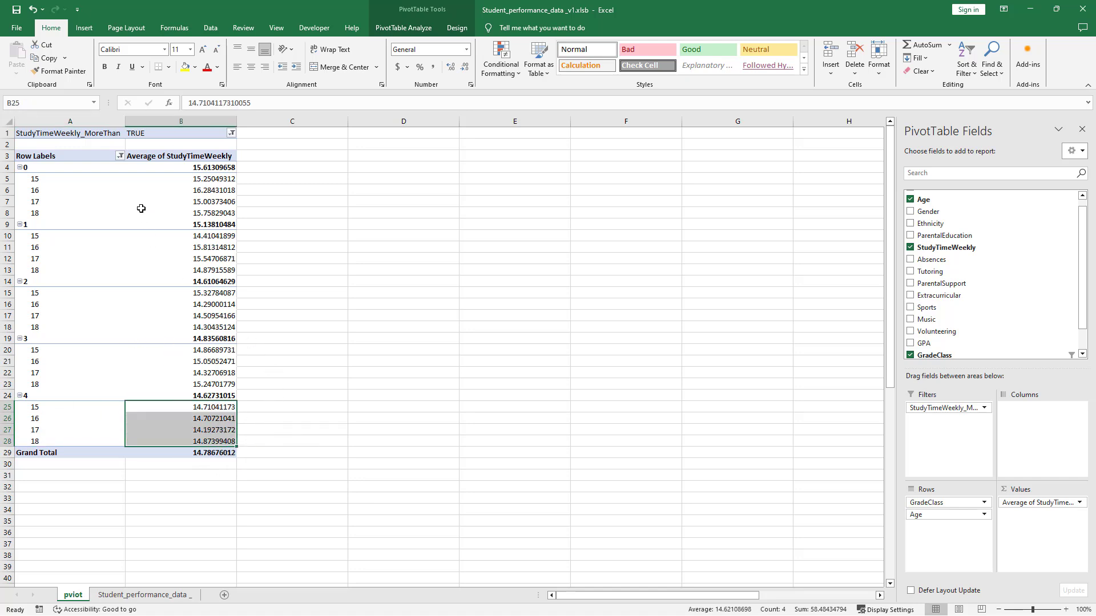
left_click(231, 133)
Reset the report filter to (All) and clear the grade class value filter.
left_click(128, 163)
left_click(184, 278)
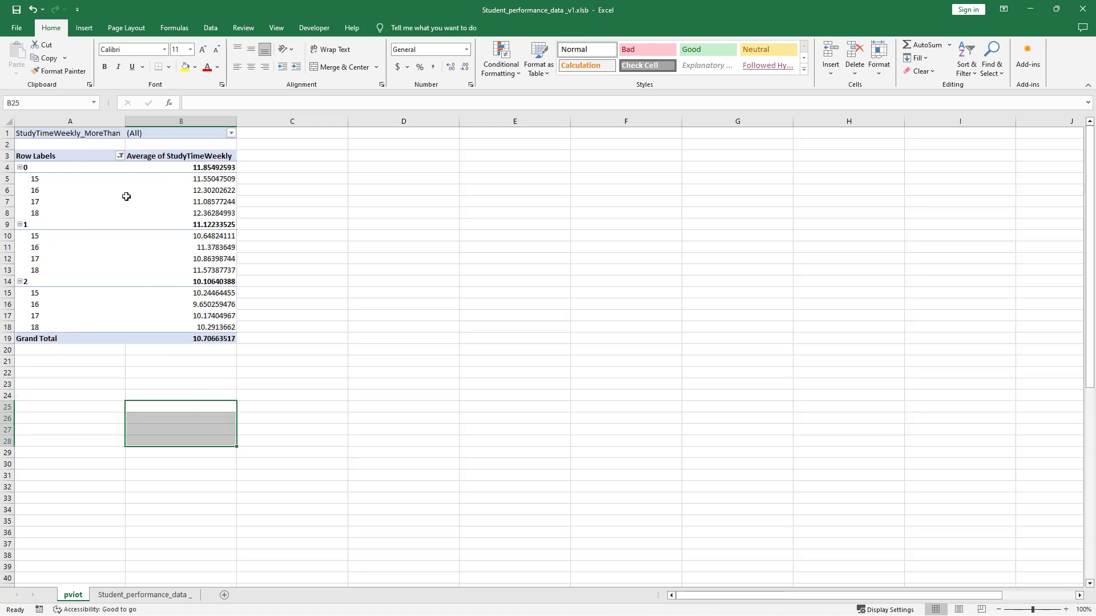
left_click(120, 156)
mouse_move(36, 266)
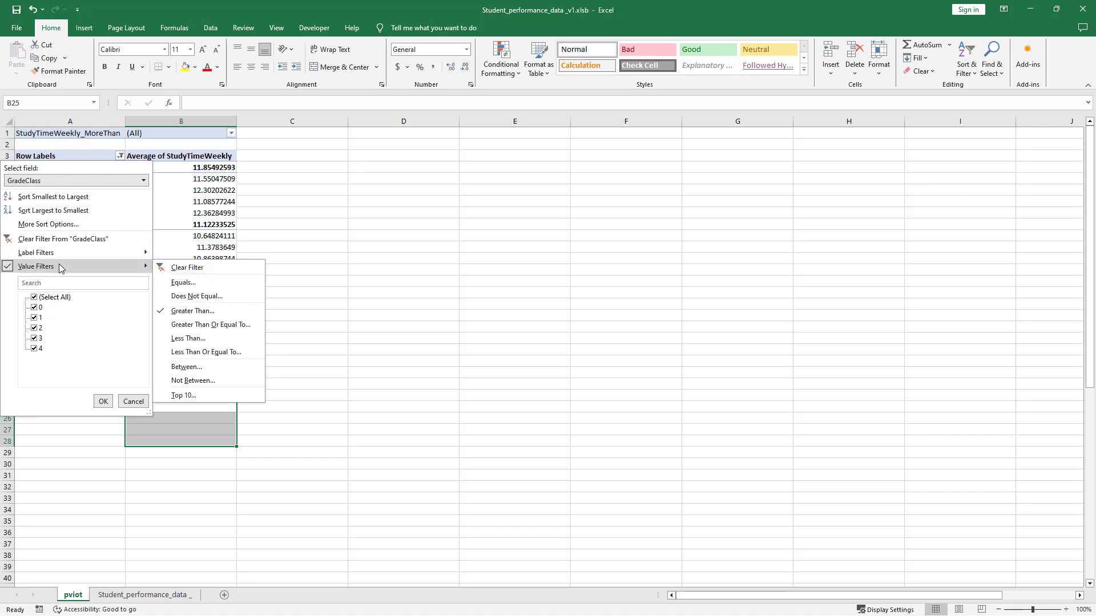
left_click(190, 268)
Review the age averages for grade classes 0, 3 and 4, then switch to the Data tab.
left_click(129, 257)
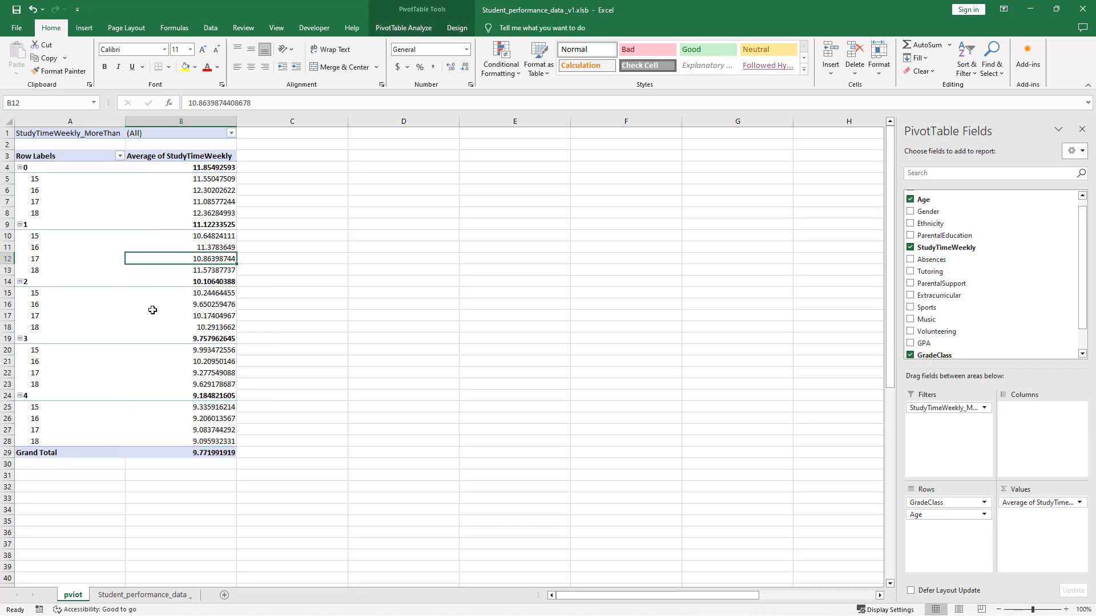
left_click(209, 178)
left_click(24, 407)
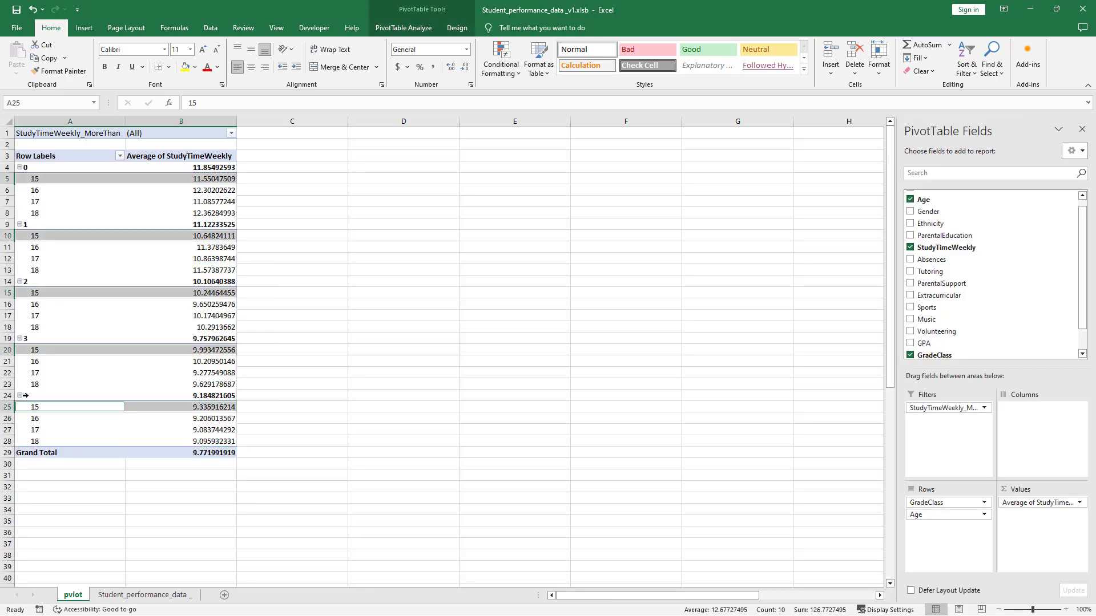
left_click(22, 395)
left_click_drag(143, 407, 179, 439)
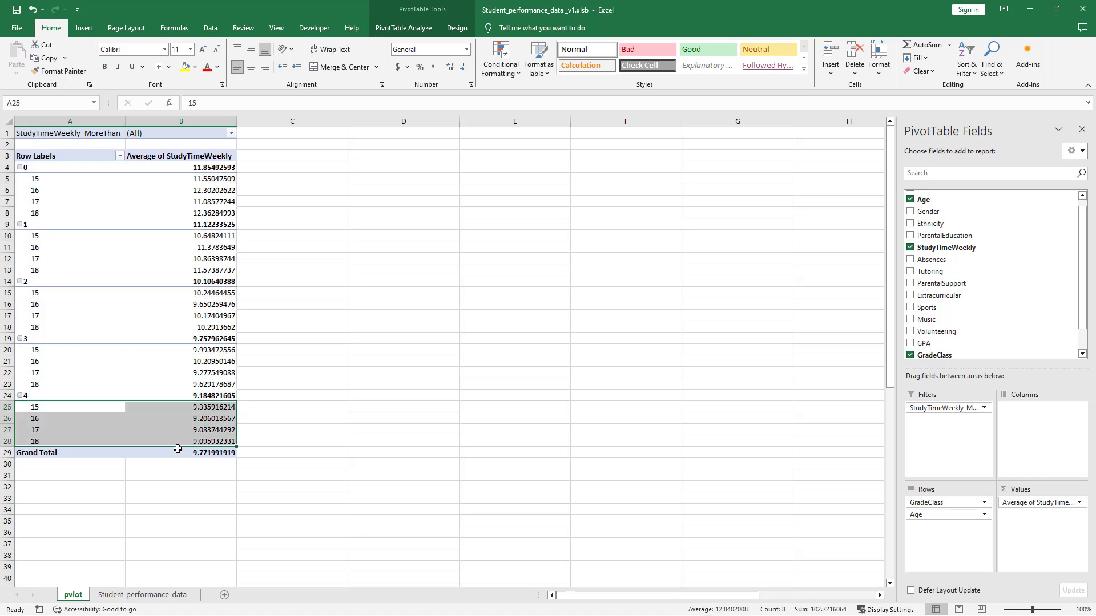
left_click_drag(223, 406, 207, 444)
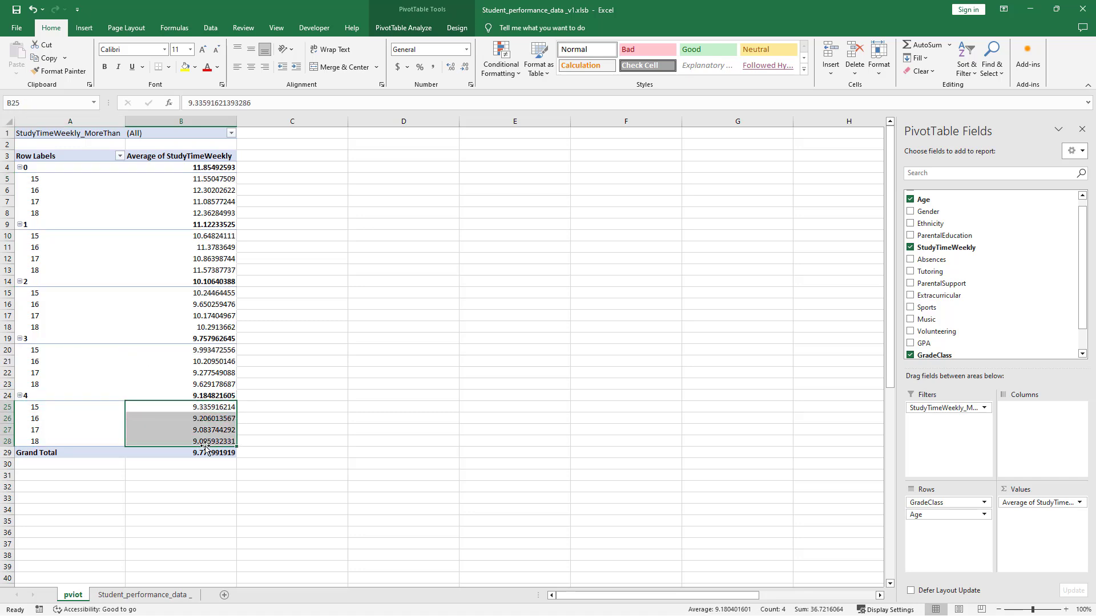
left_click_drag(203, 180, 192, 215)
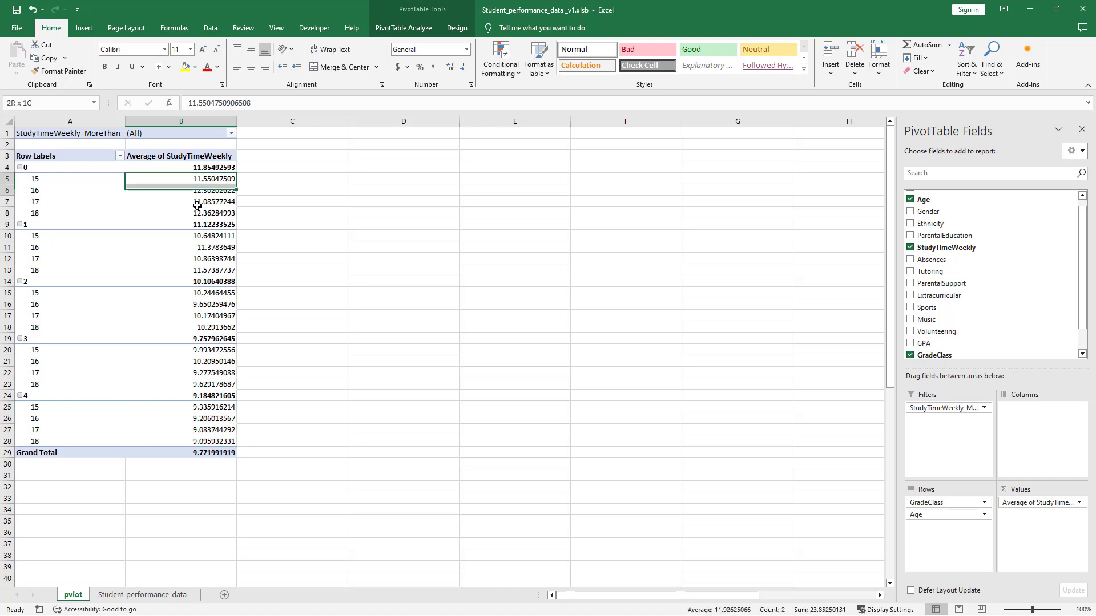
left_click_drag(49, 180, 202, 210)
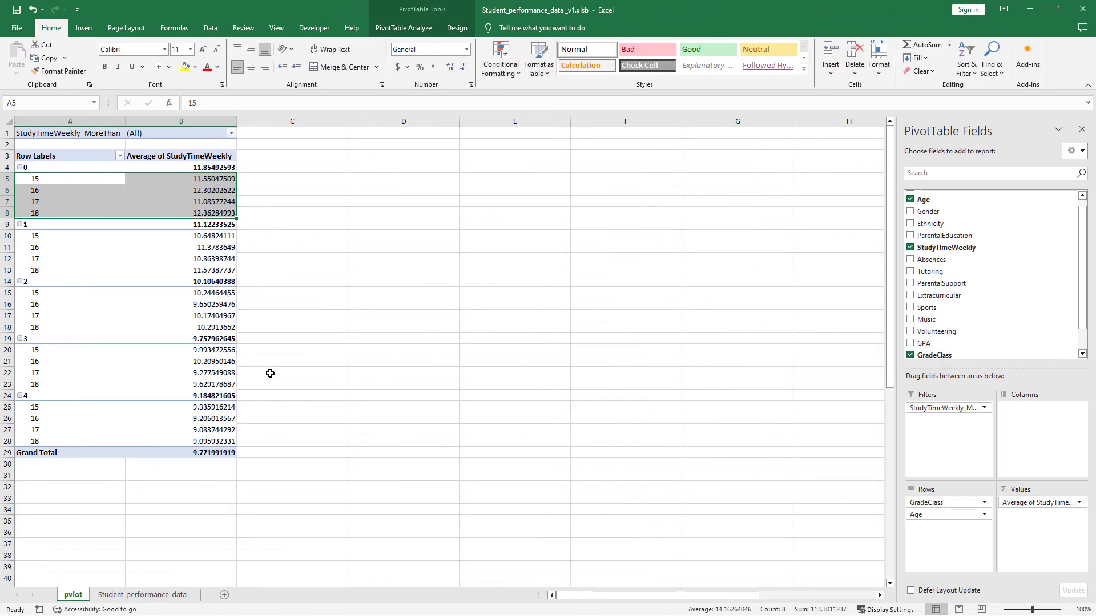
left_click(160, 341)
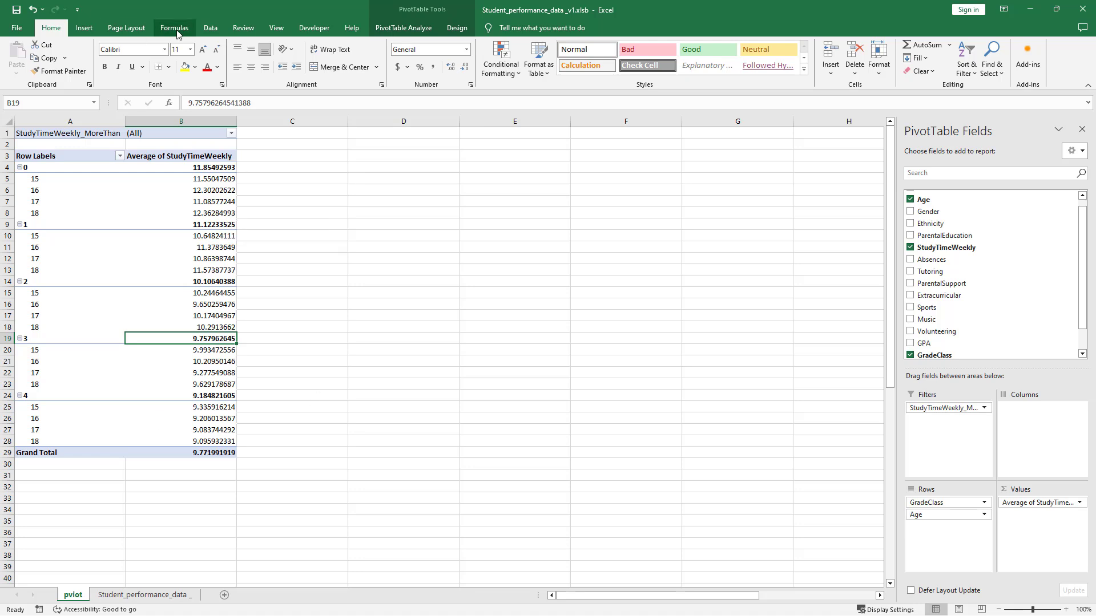
left_click(210, 28)
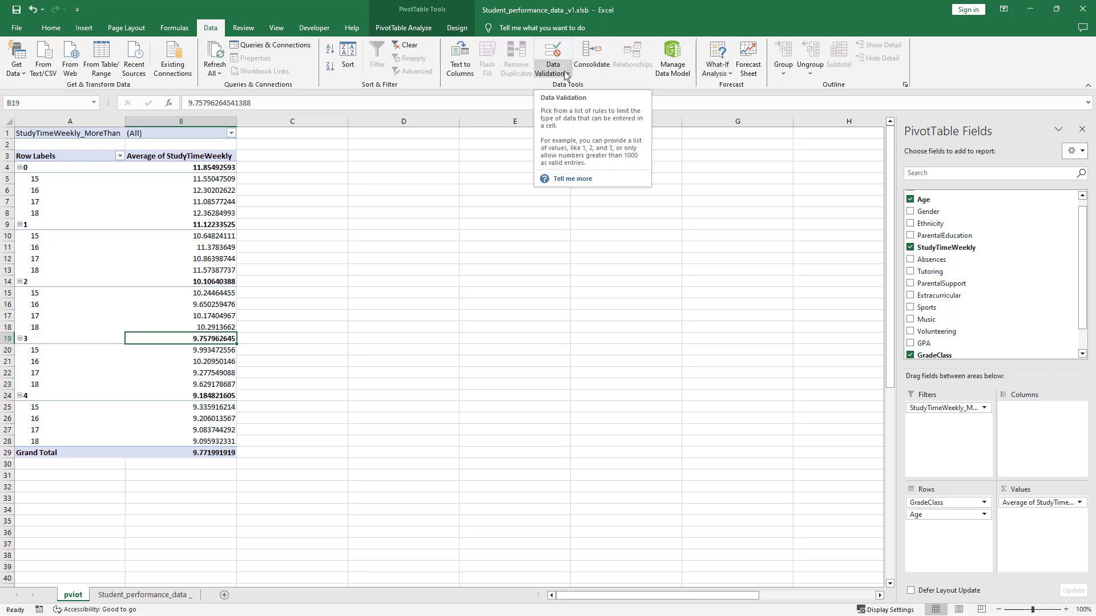
Insert an Age slicer and place it, shortened, beside the pivot table.
left_click(405, 27)
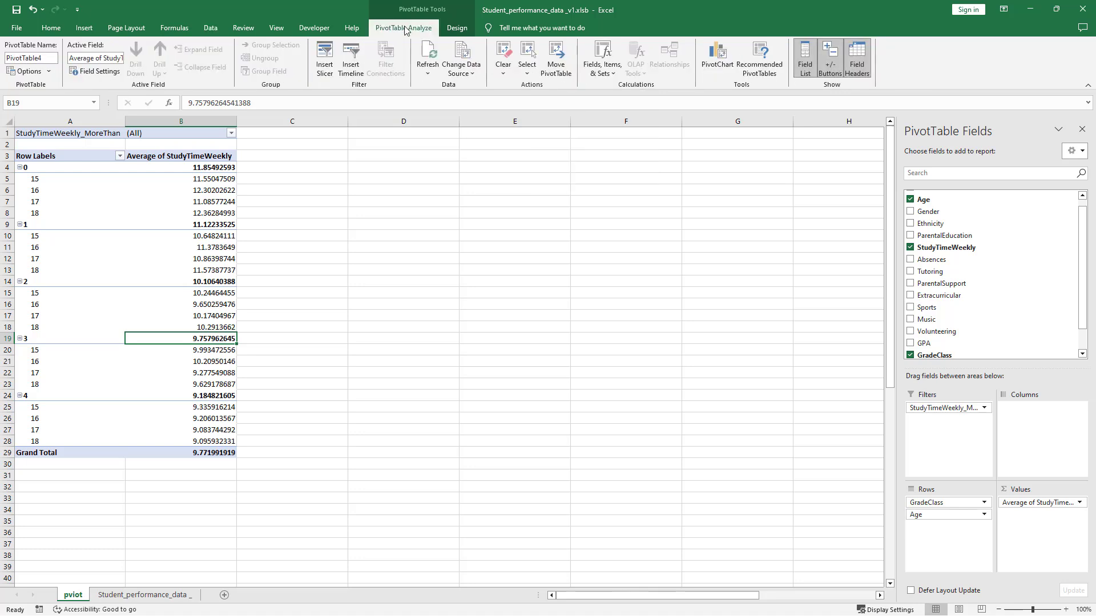
left_click(324, 58)
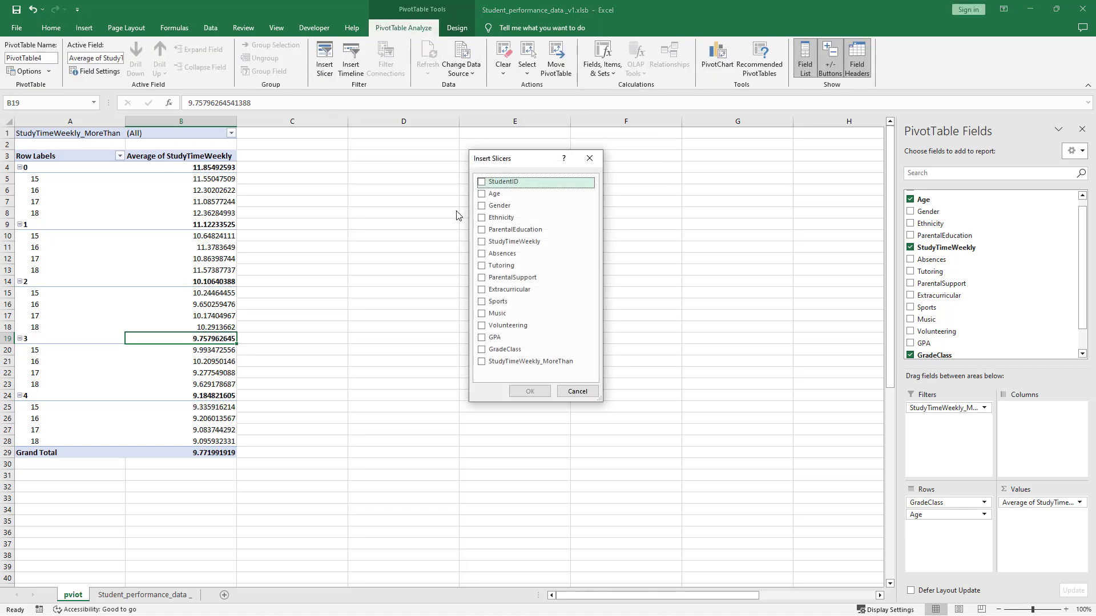
left_click(482, 193)
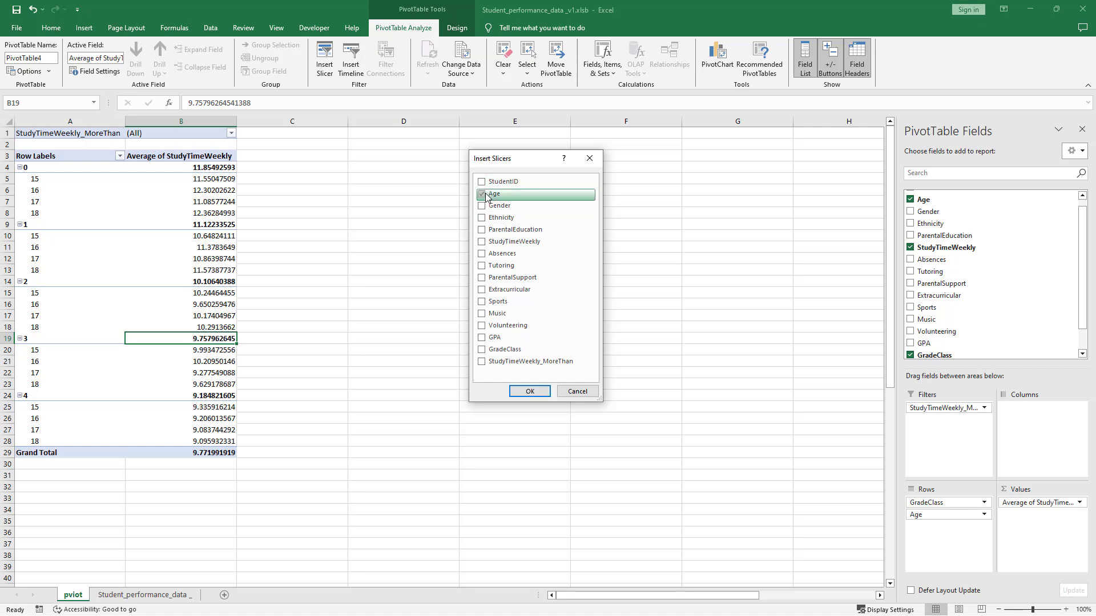
left_click(531, 394)
left_click_drag(436, 286, 327, 135)
left_click_drag(404, 283, 407, 222)
Select ages 18, 17, 16 and 15 in the Age slicer.
left_click(462, 213)
left_click(371, 209)
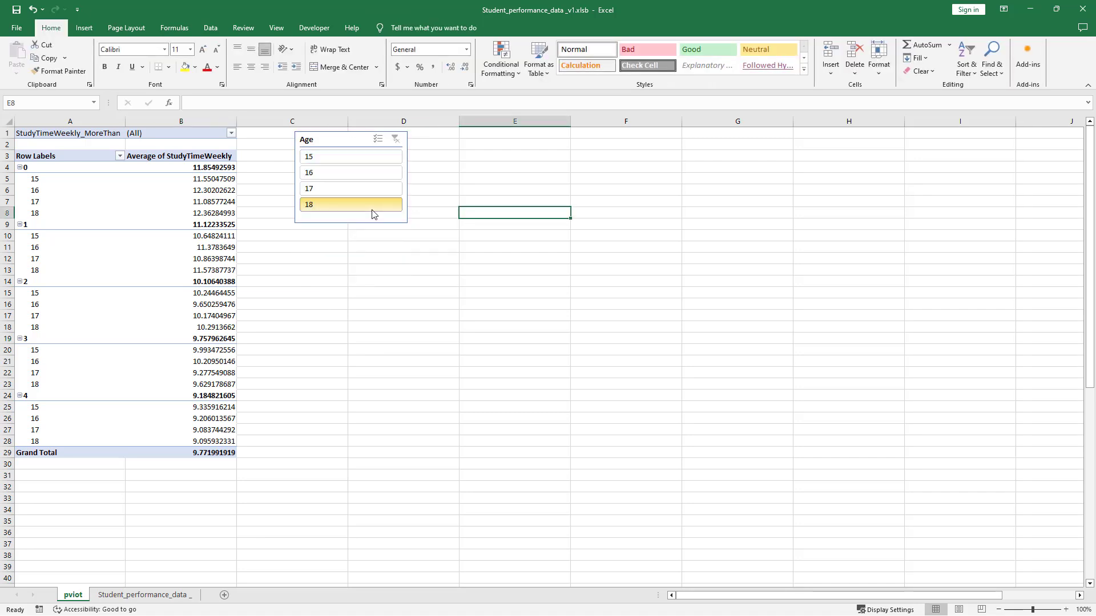
left_click(344, 189, "ctrl")
left_click(344, 171, "ctrl")
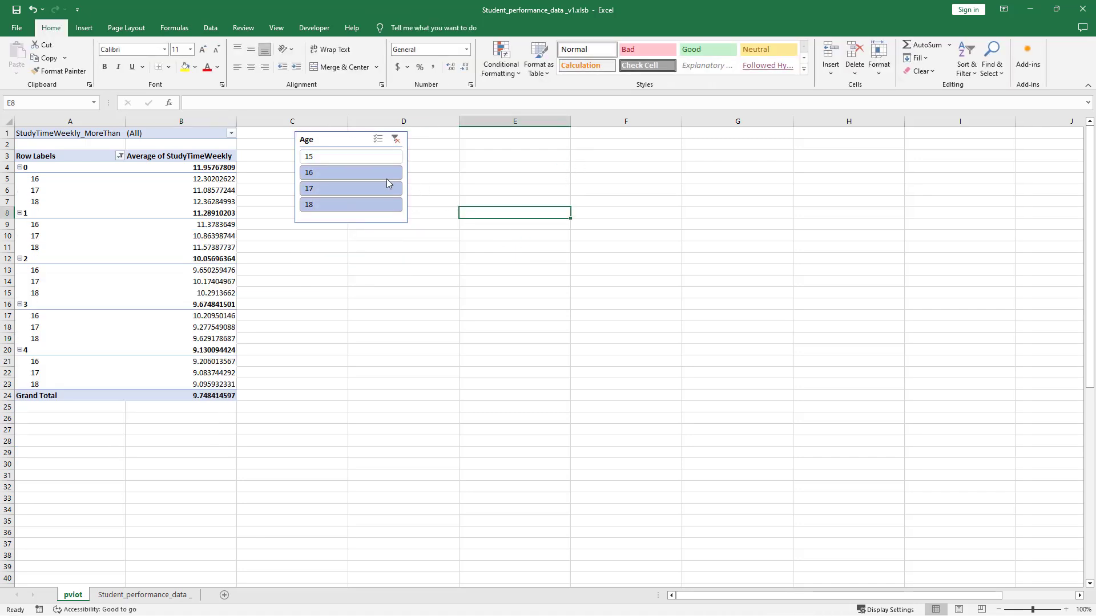
left_click(330, 156, "ctrl")
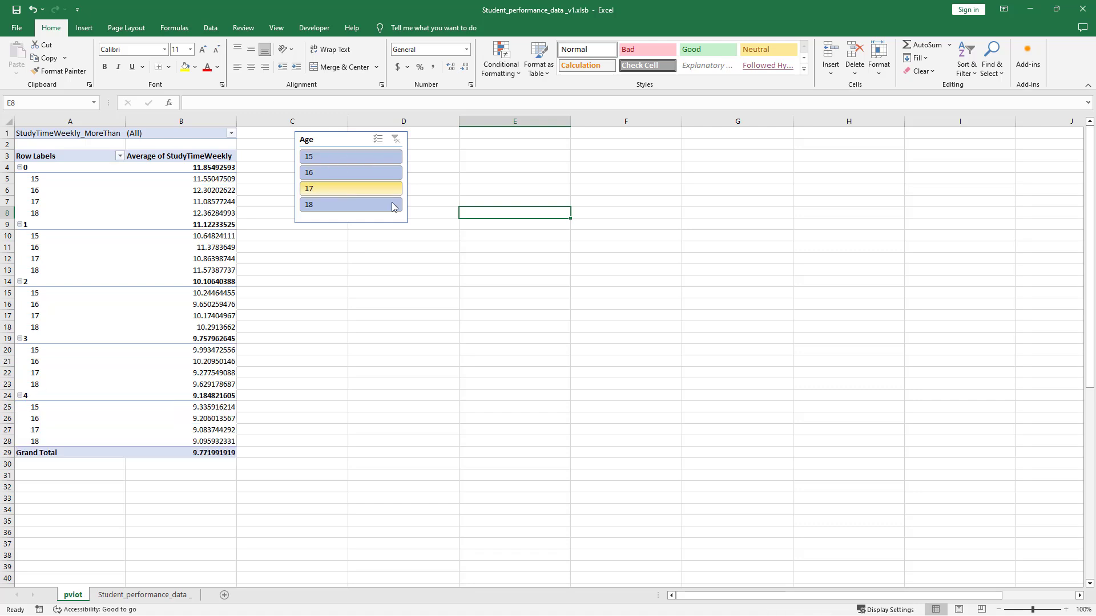
left_click(193, 212)
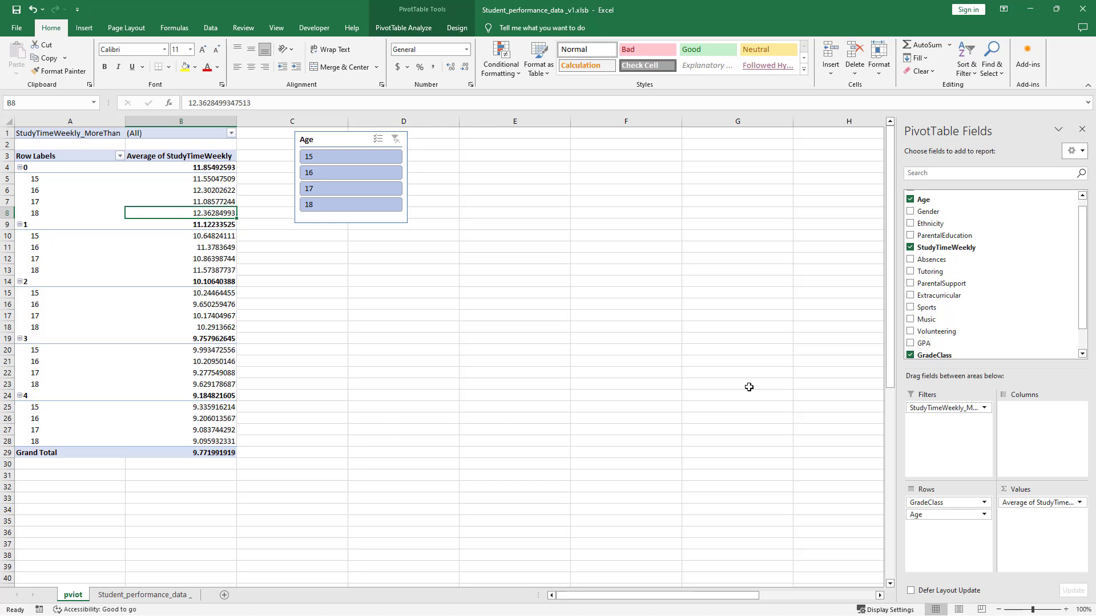
Insert a StudyTimeWeekly slicer beside the Age slicer, sorted largest to smallest.
left_click(406, 28)
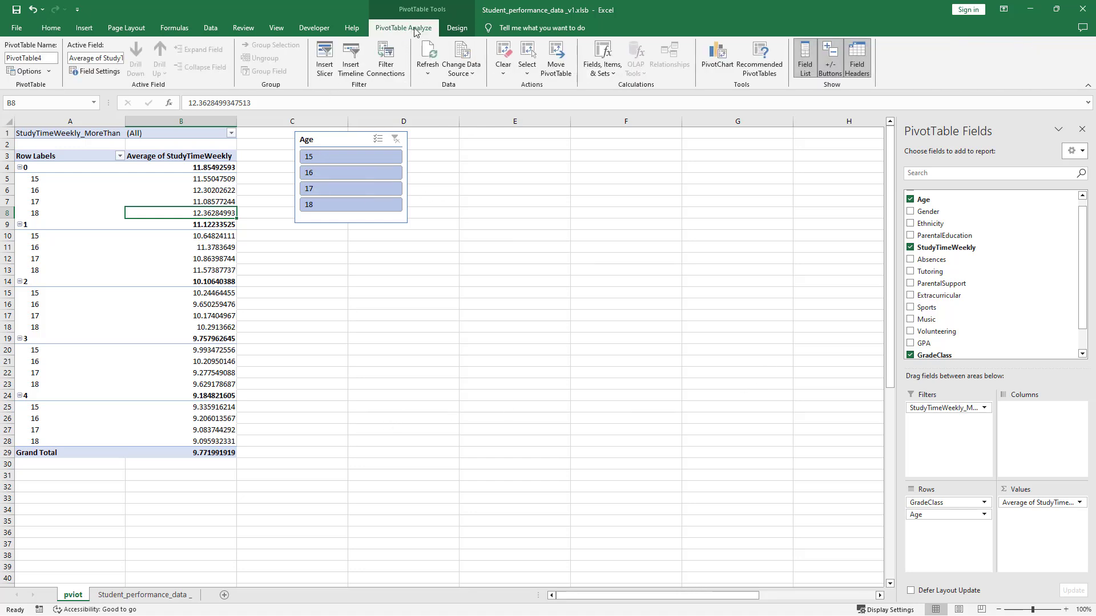
left_click(328, 72)
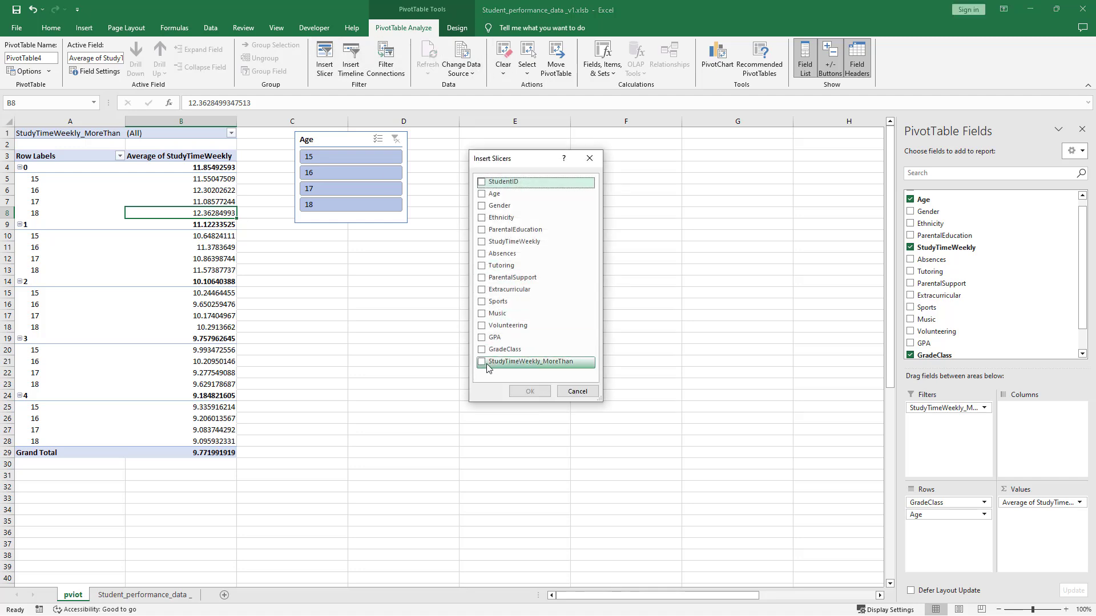
left_click(496, 242)
left_click(533, 389)
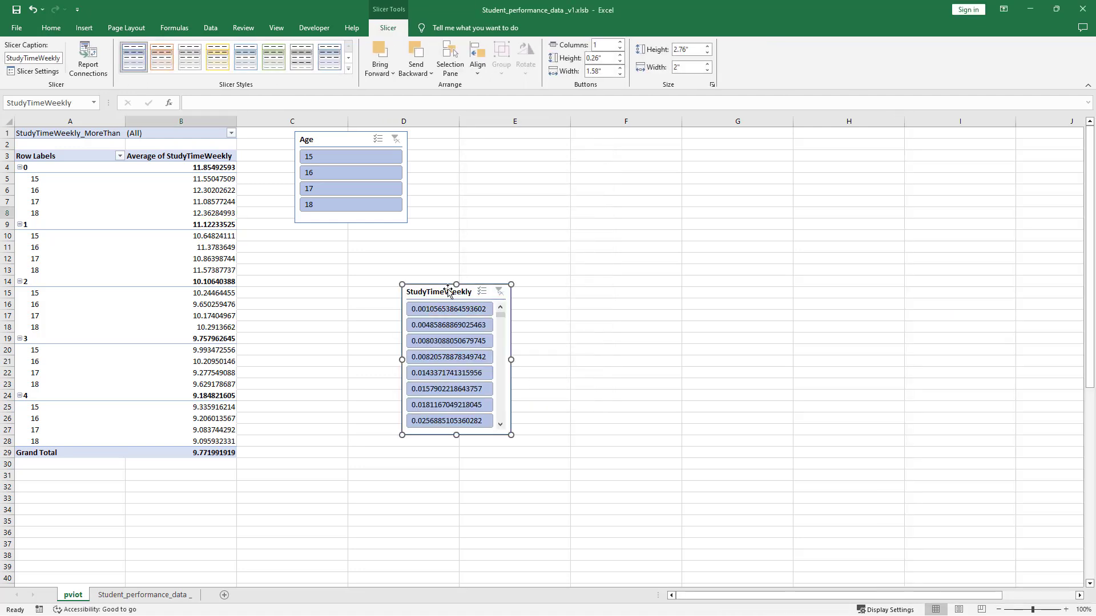
left_click_drag(447, 281, 473, 127)
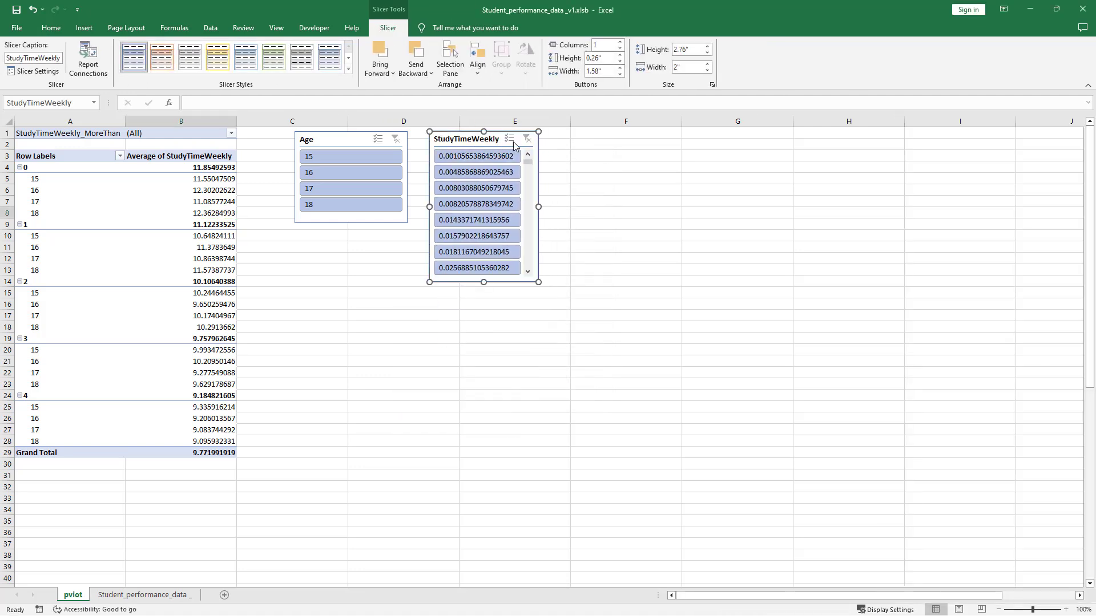
right_click(496, 139)
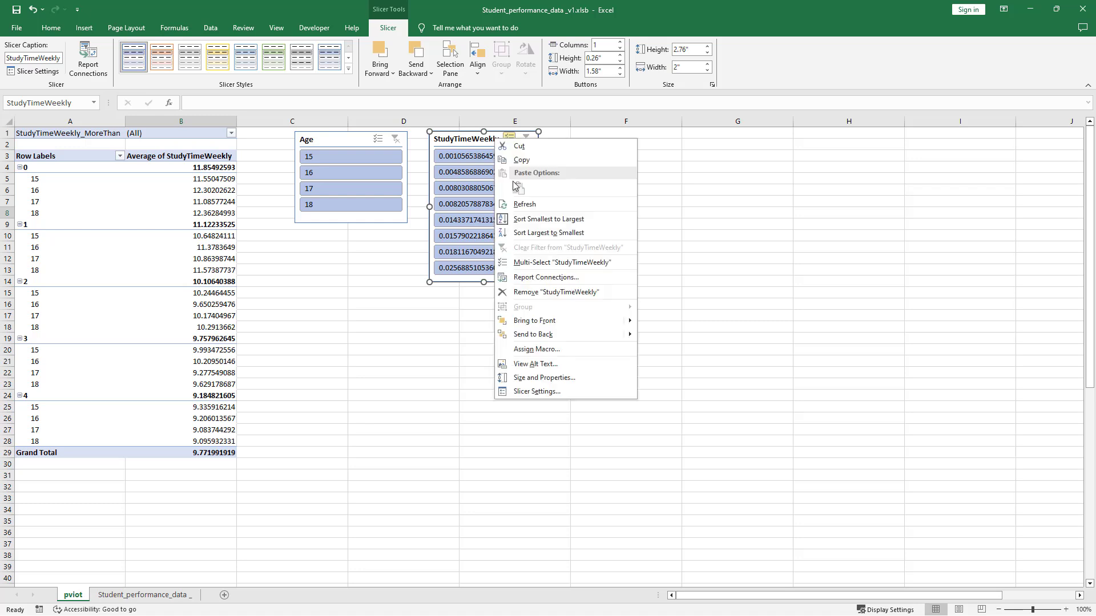
left_click(530, 232)
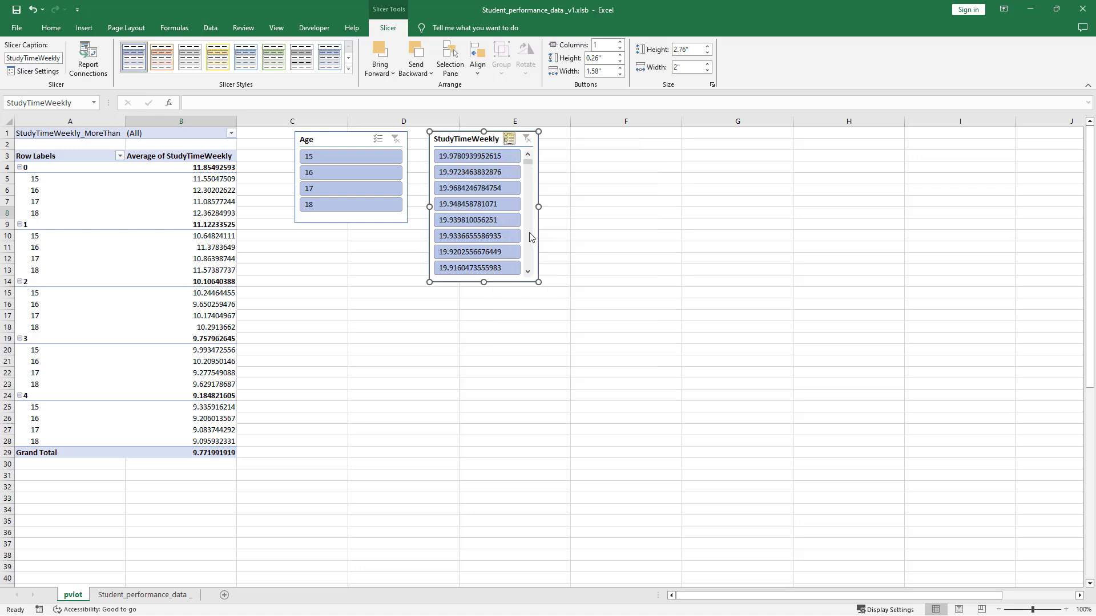
Turn off Multi-Select on the StudyTimeWeekly slicer and select the highest study time.
right_click(478, 142)
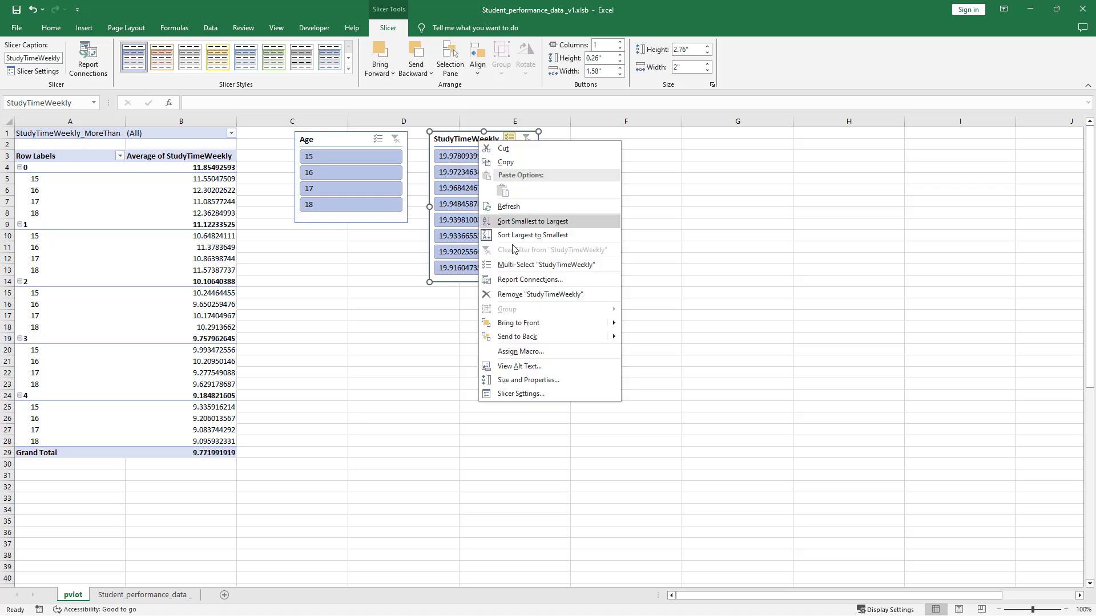
left_click(491, 264)
left_click(474, 159)
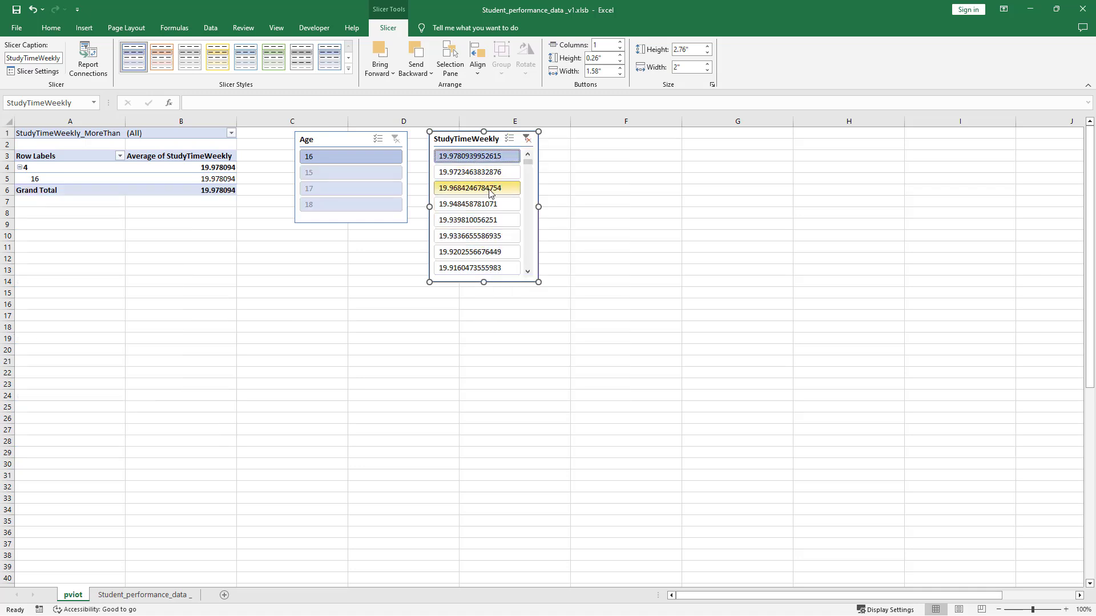
left_click(527, 271)
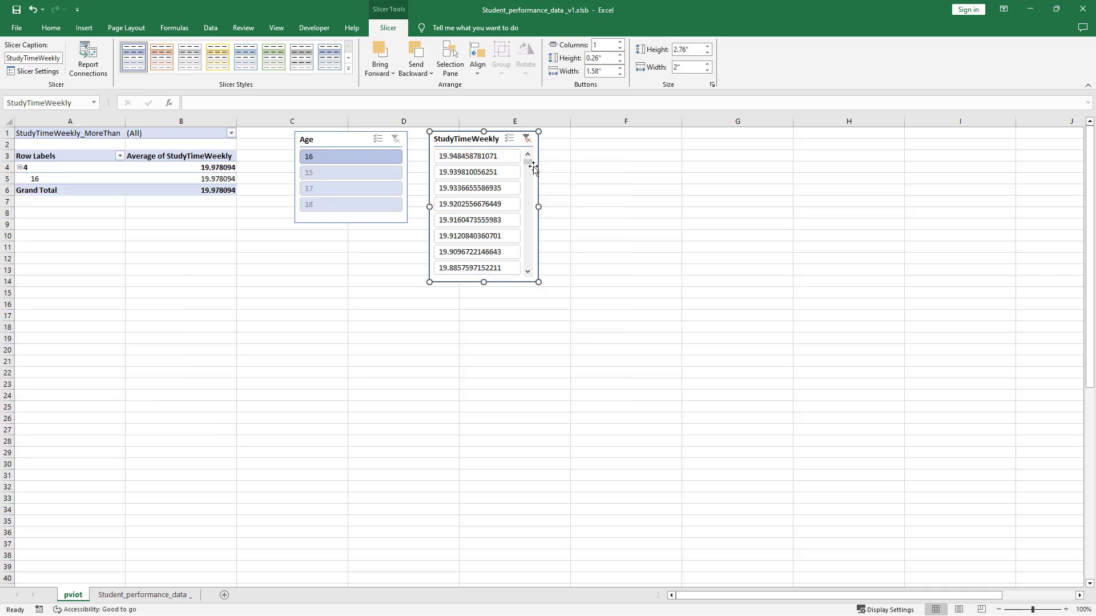
Extend the slicer selection down to the last study time above 10 hours.
scroll(531, 166, "up", 3)
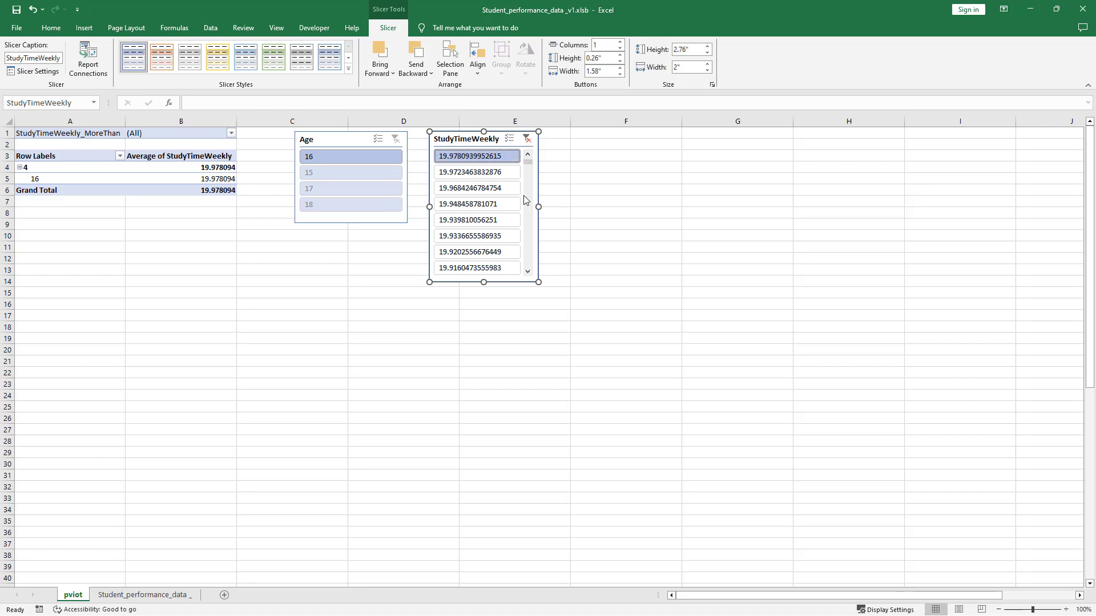
scroll(491, 216, "down", 3)
scroll(491, 216, "down", 5)
scroll(491, 220, "down", 5)
left_click_drag(528, 173, 528, 210)
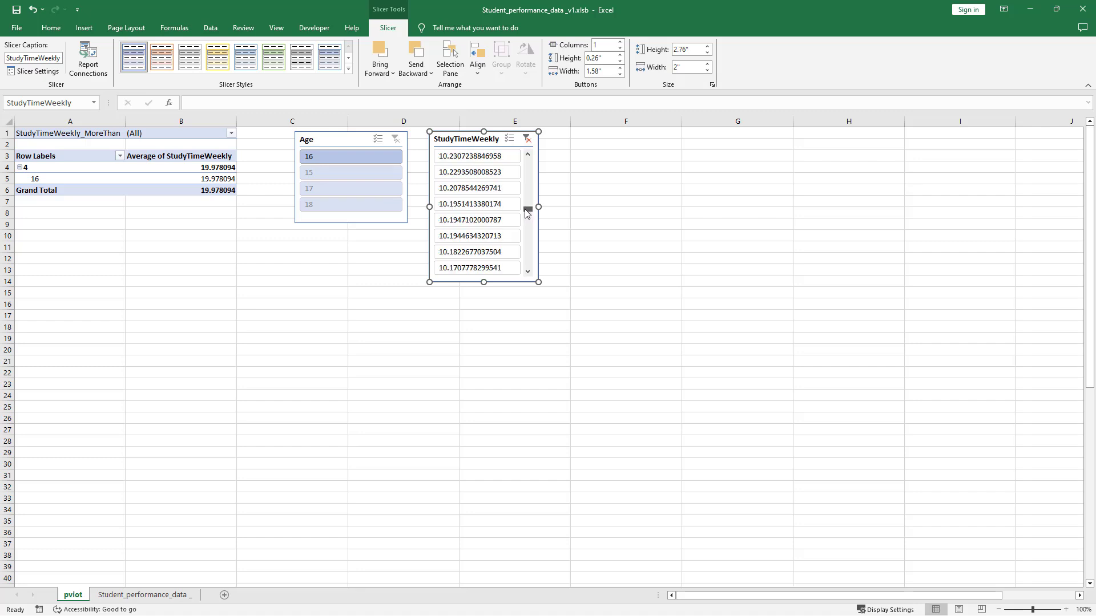
left_click(527, 272)
left_click(528, 272)
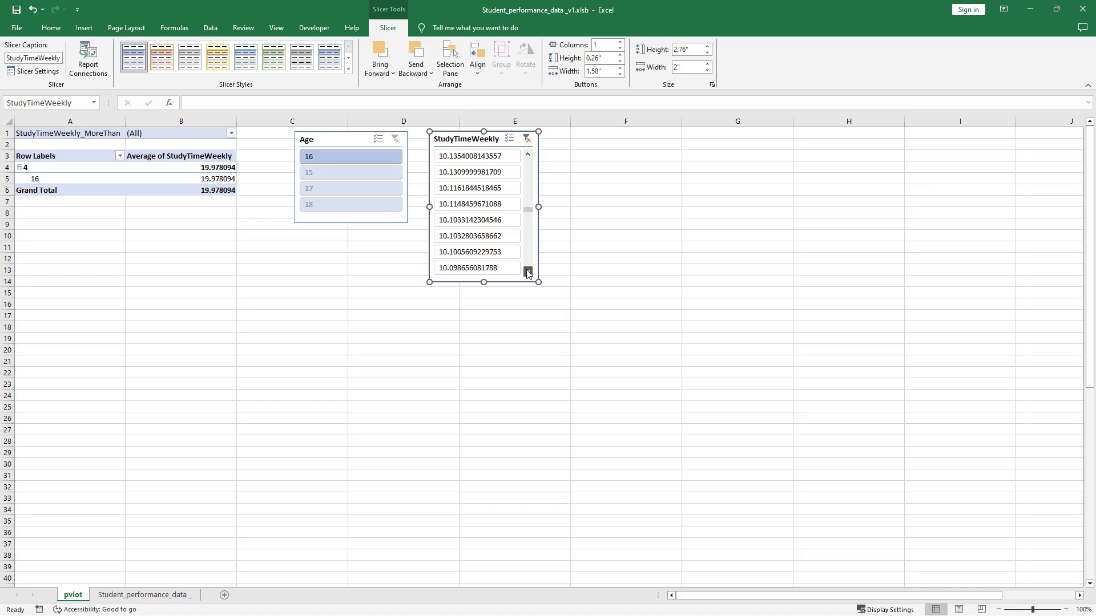
left_click(528, 272)
left_click(527, 271)
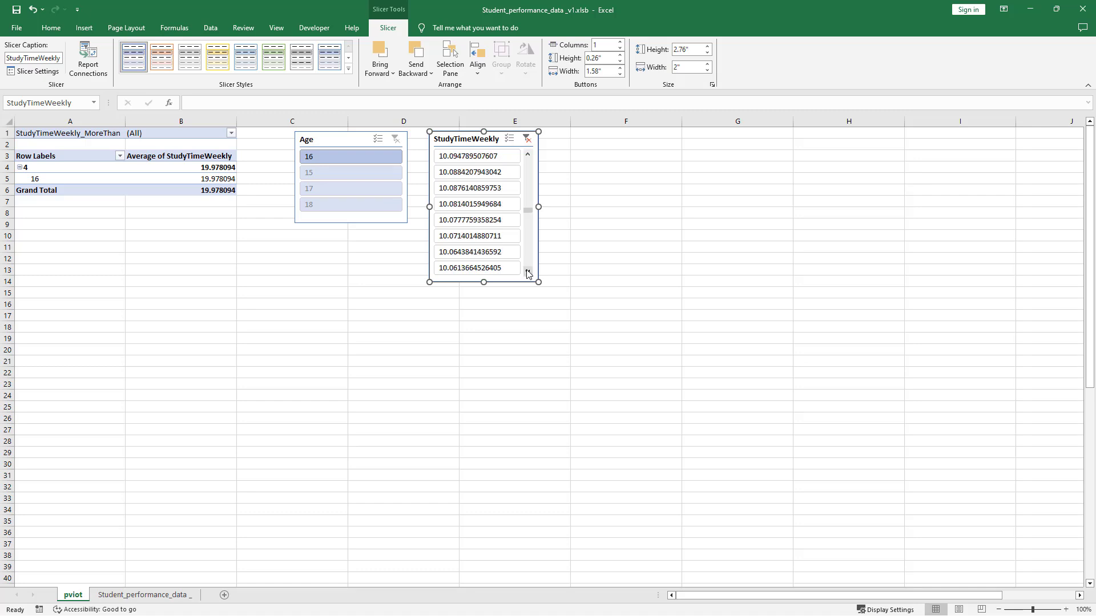
left_click(527, 272)
left_click(527, 271)
left_click(527, 271)
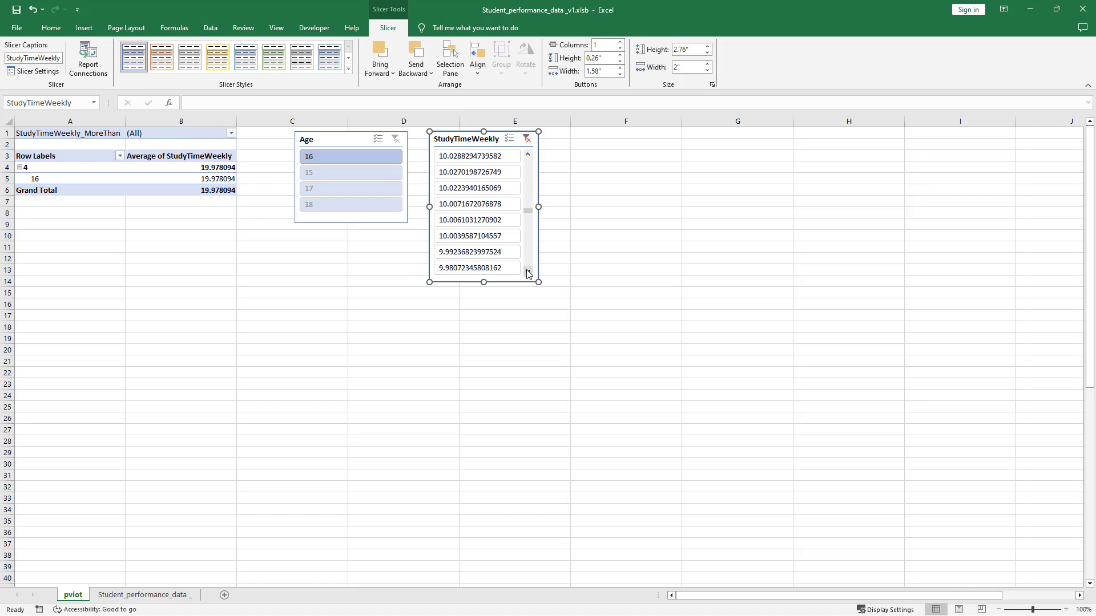
left_click(457, 240, "shift")
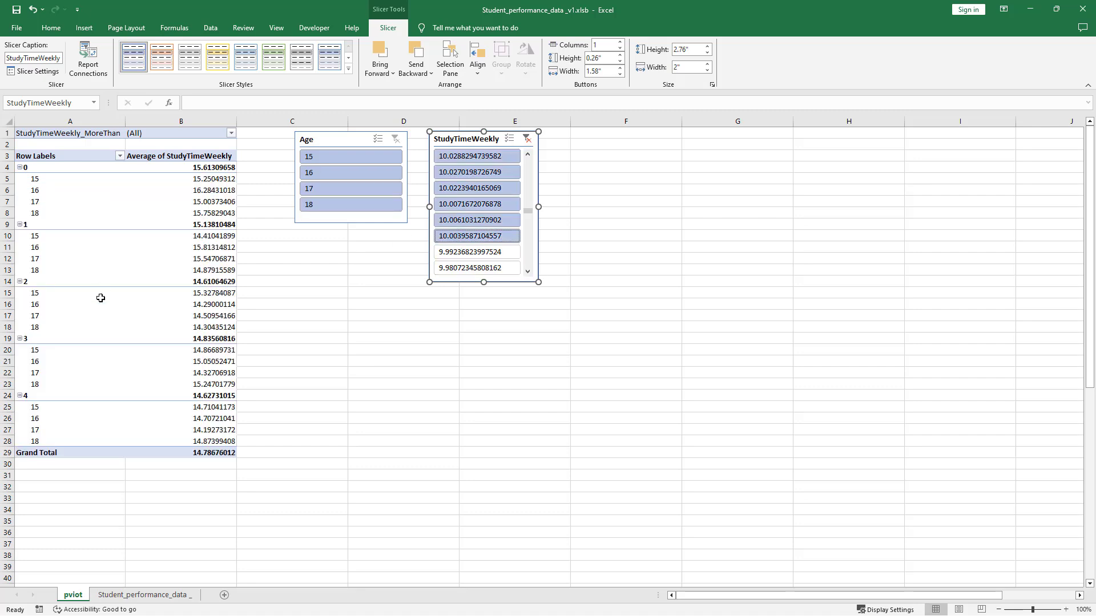